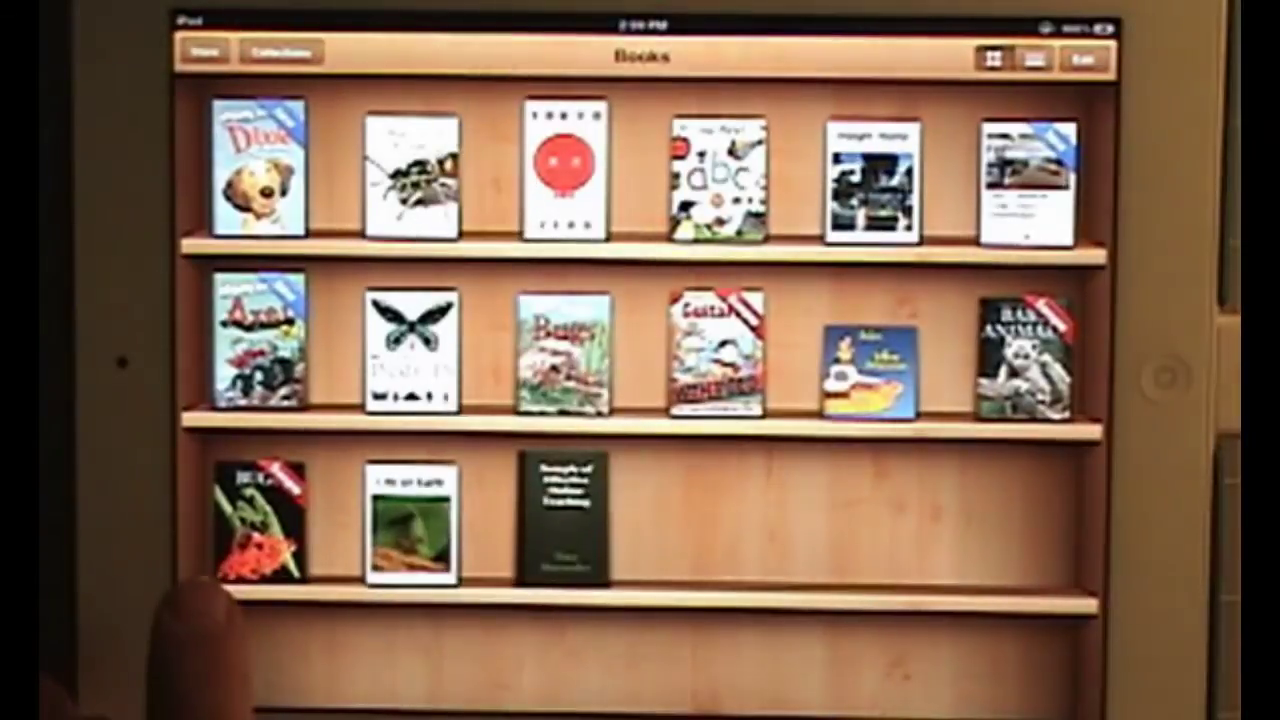
# Step: Open Kids Love Bugs from the iBooks shelf and go to Chapter 3, 'Body Parts'
pyautogui.click(411, 177)
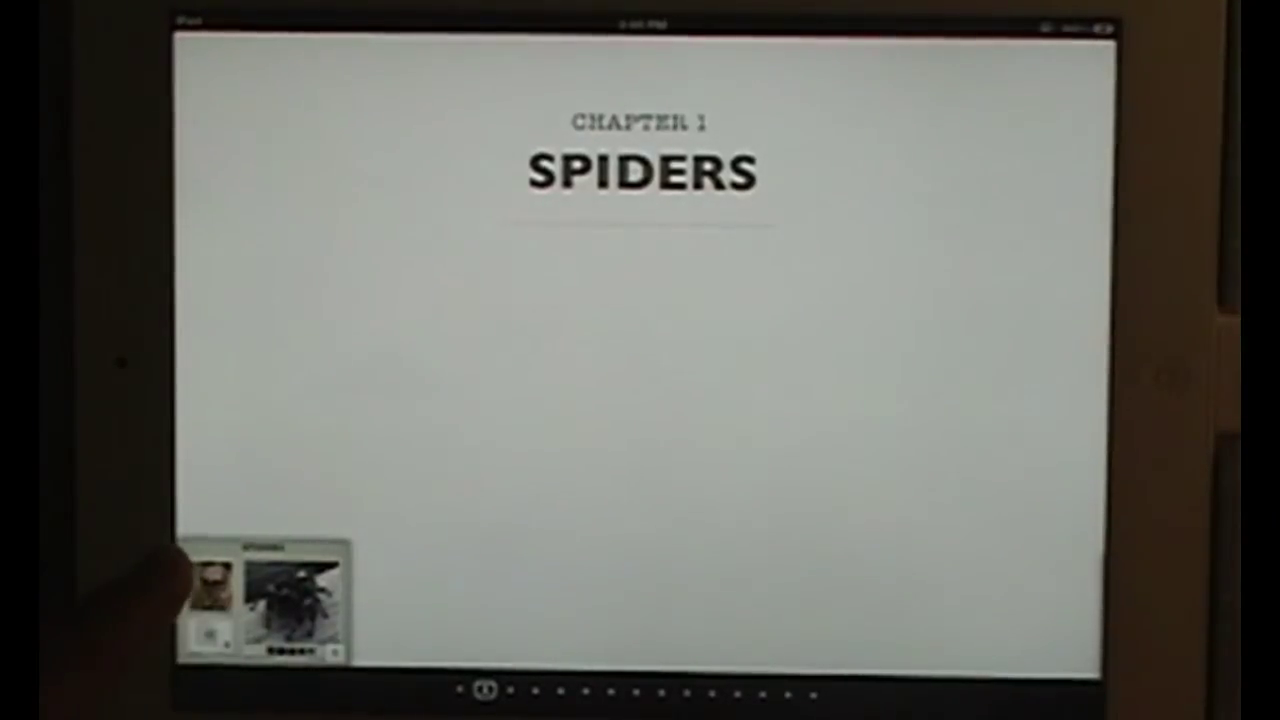
pyautogui.click(200, 590)
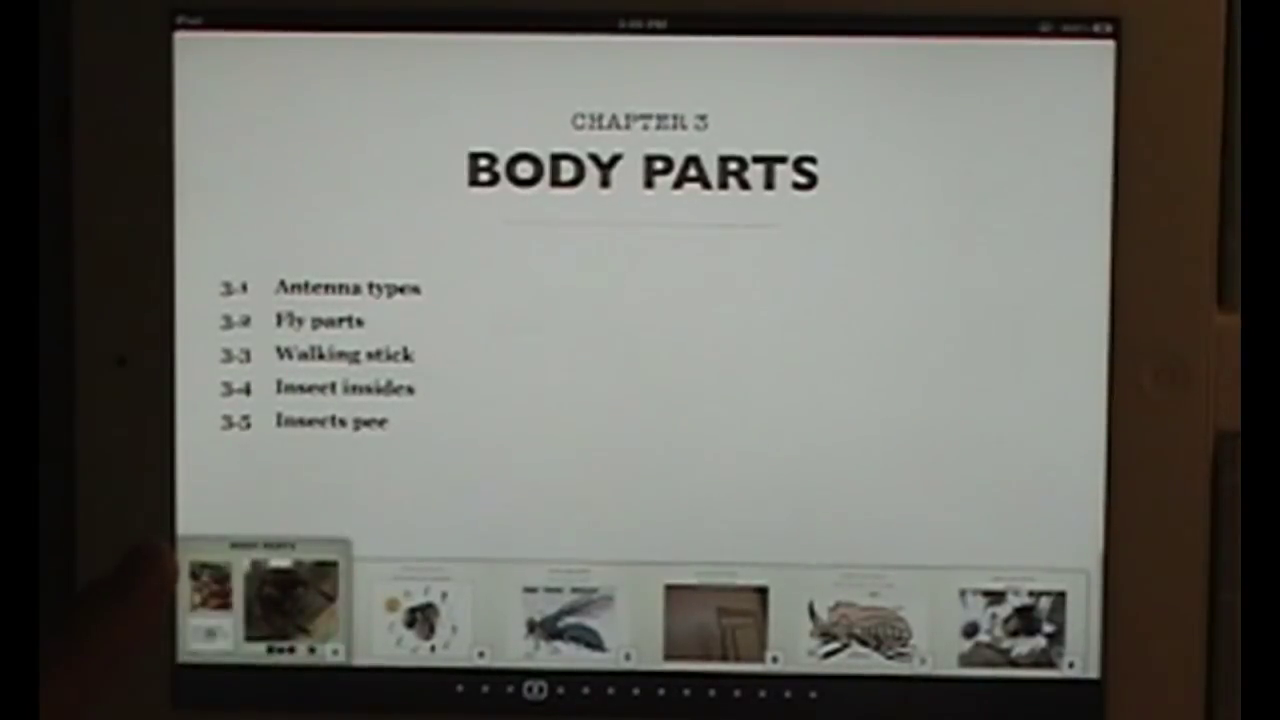
# Step: Browse the Body Parts photo gallery, enlarging the mantis photo and shrinking it back
pyautogui.click(290, 600)
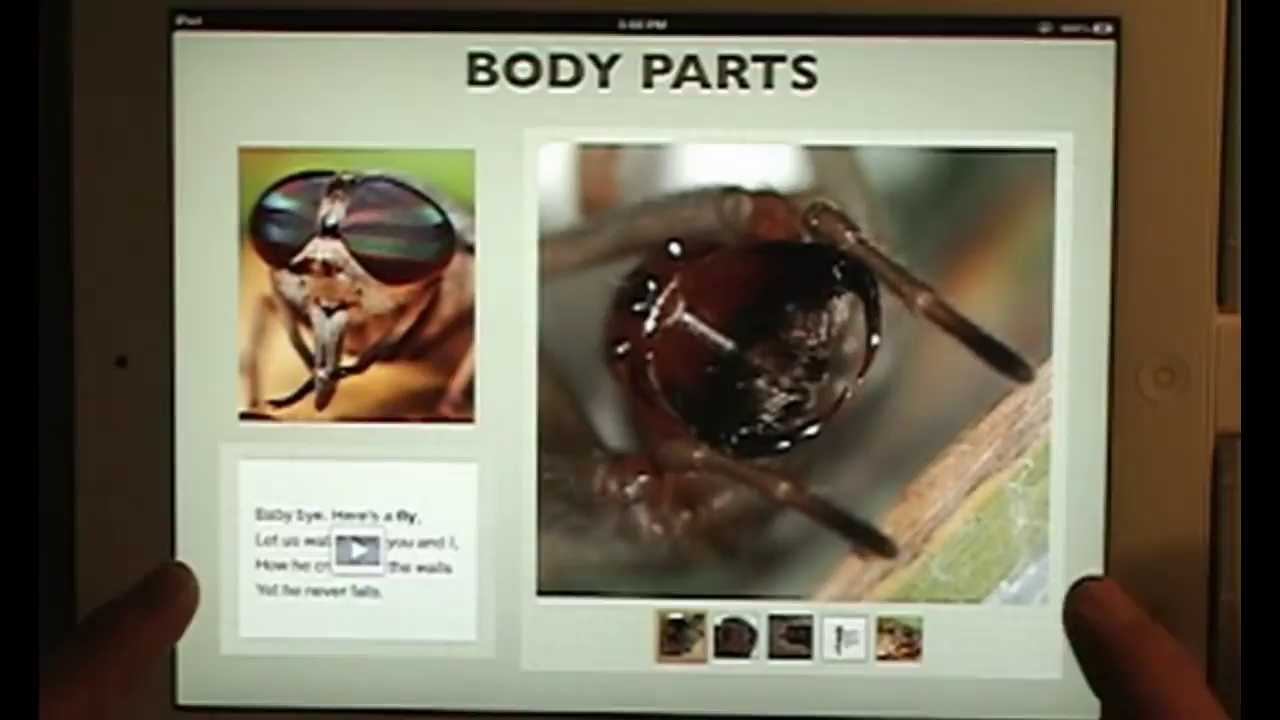
pyautogui.moveTo(829, 414); pyautogui.dragTo(720, 440)
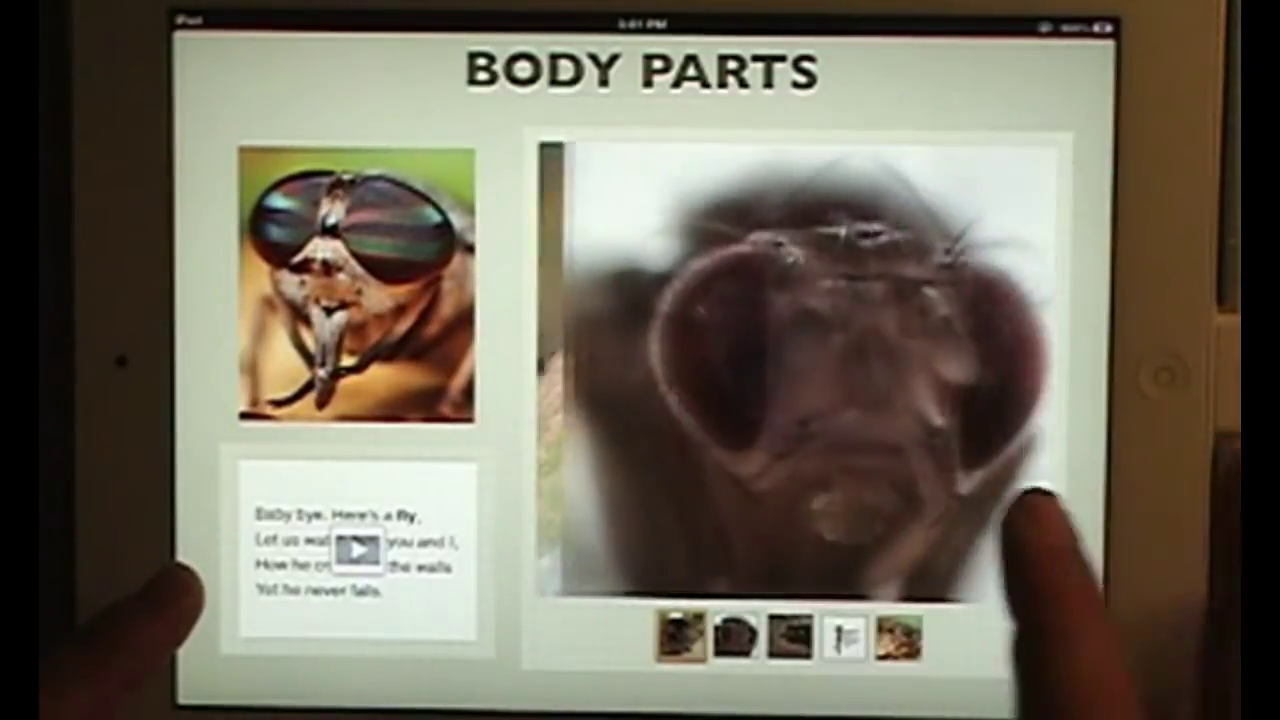
pyautogui.moveTo(930, 500); pyautogui.dragTo(1150, 480)
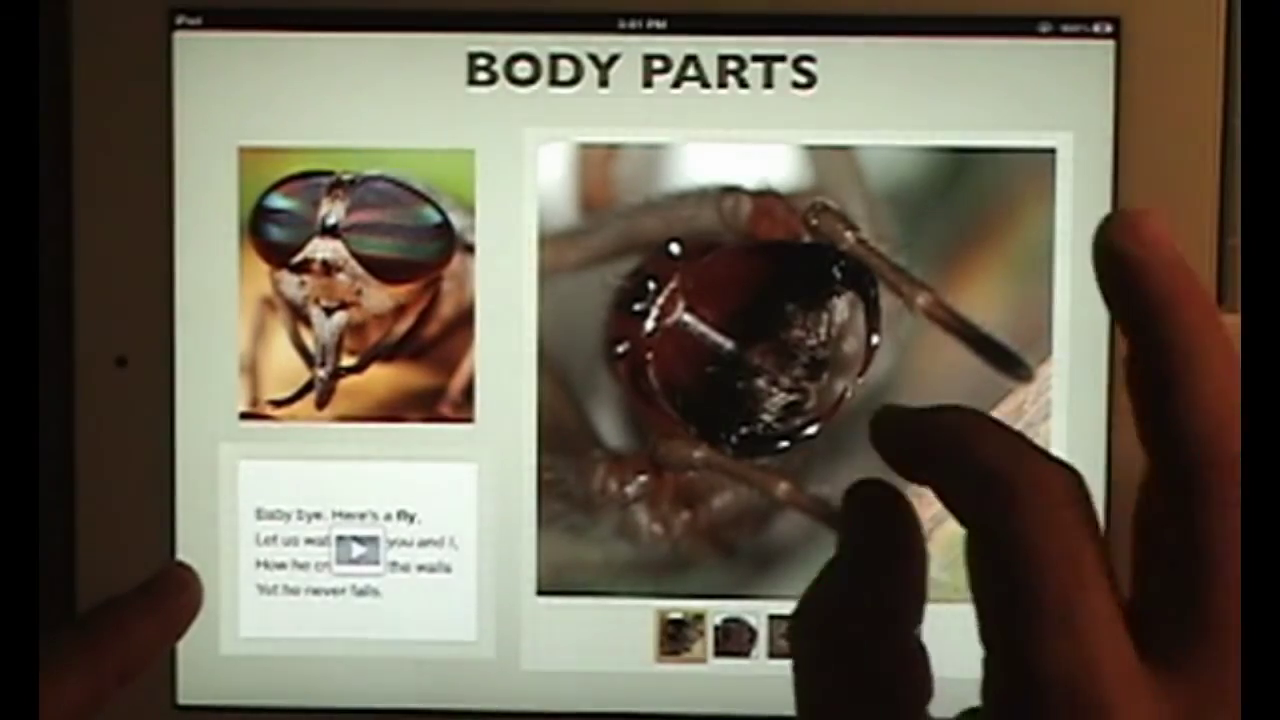
pyautogui.moveTo(880, 430); pyautogui.dragTo(765, 140)
pyautogui.click(700, 674)
pyautogui.moveTo(871, 543)
pyautogui.mouseDown()
pyautogui.moveTo(728, 430)
pyautogui.moveTo(250, 410)
pyautogui.mouseUp()
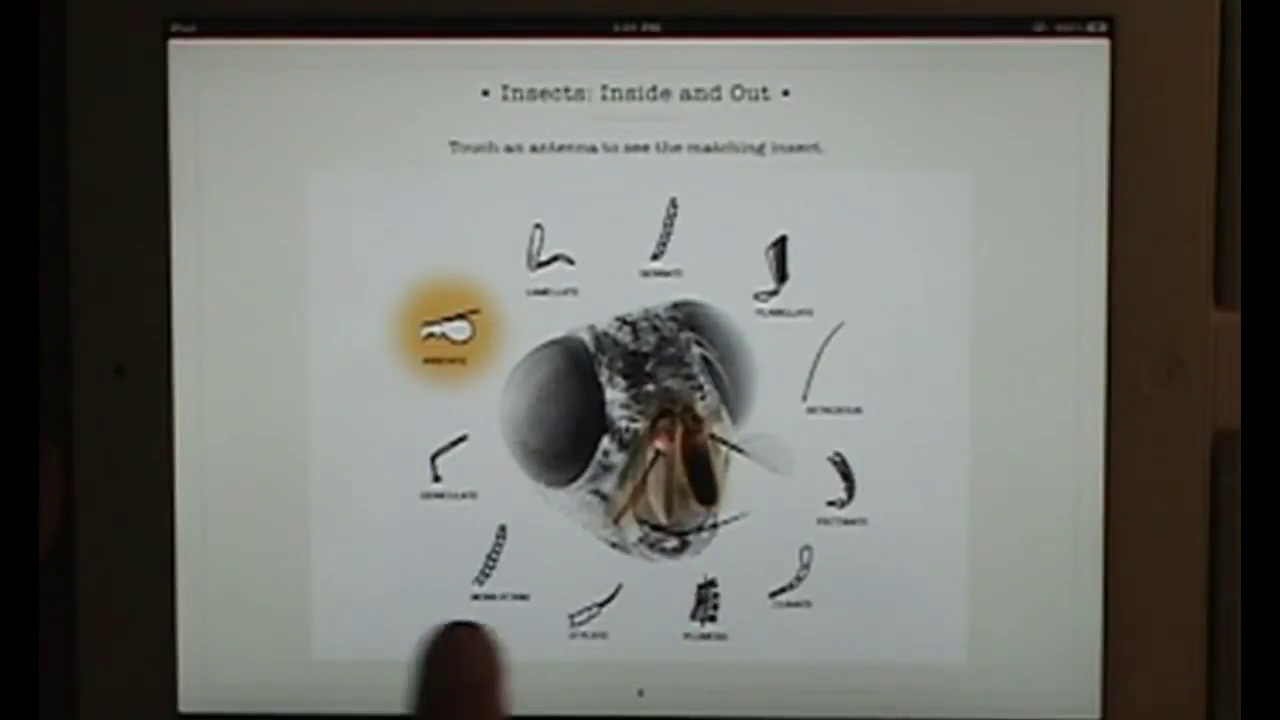
# Step: Show the geniculate, moniliform, stylate and setaceous antenna examples, then turn to the fly anatomy page
pyautogui.click(447, 455)
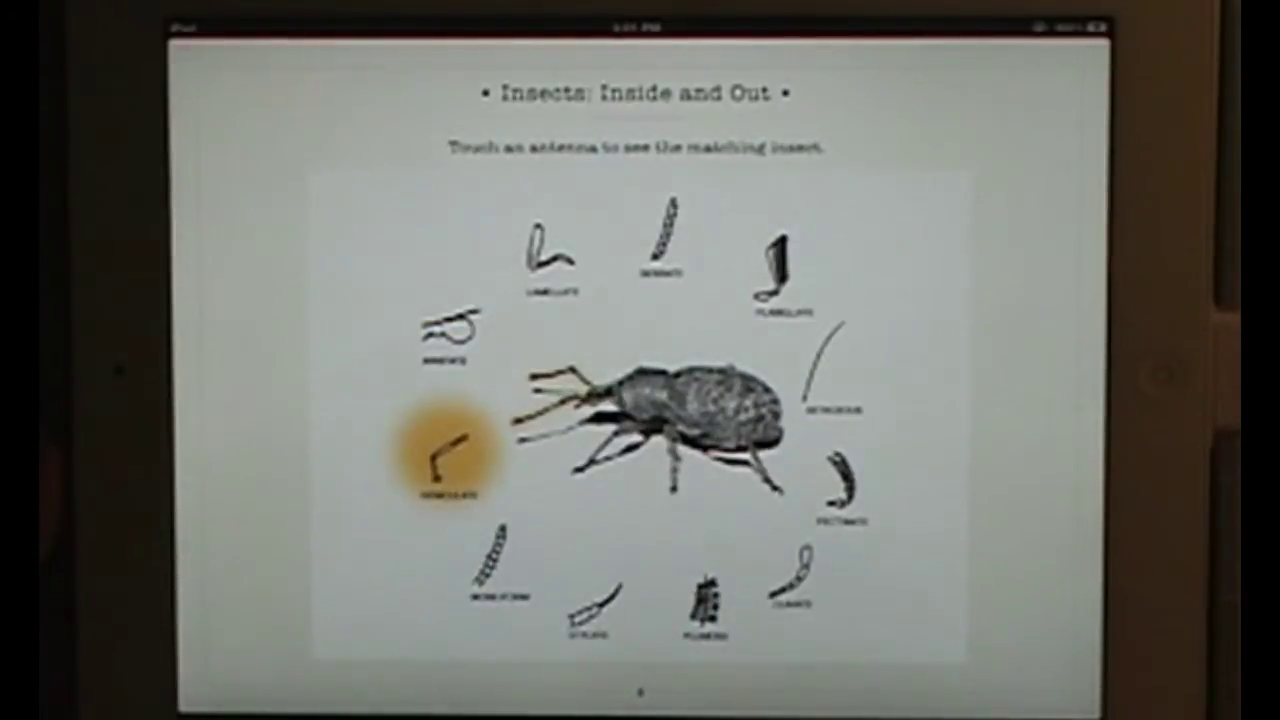
pyautogui.click(490, 560)
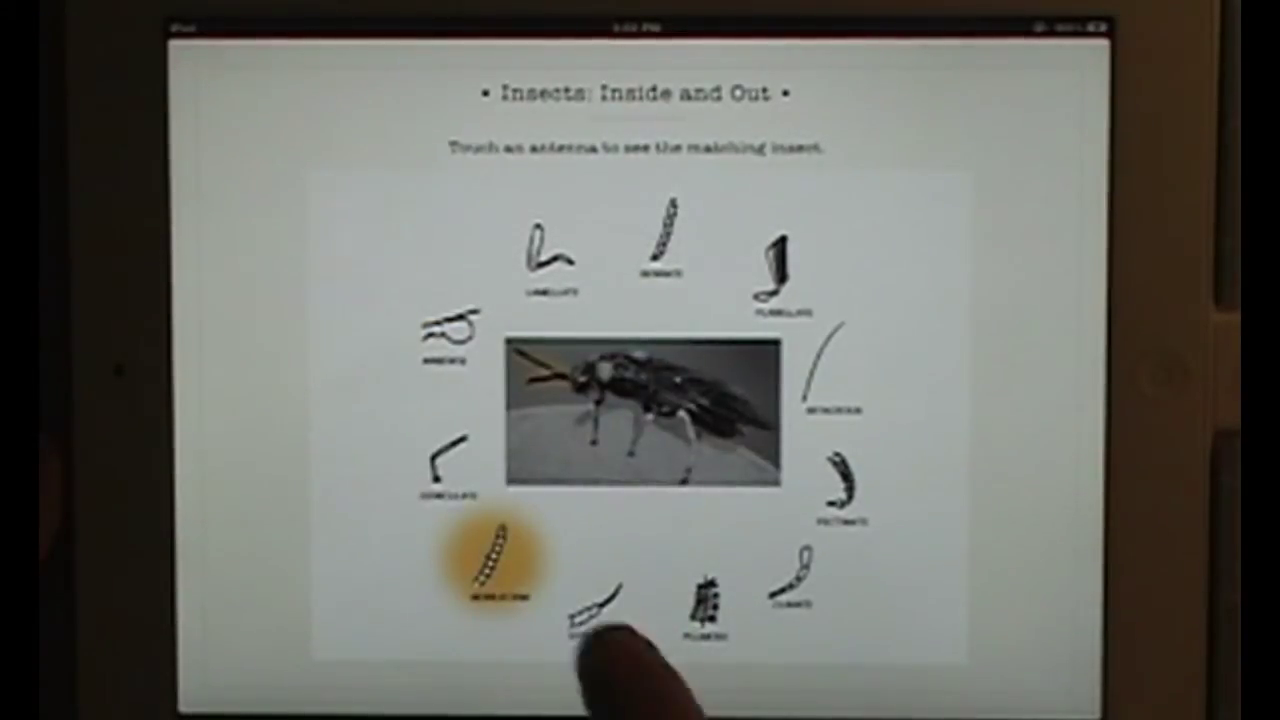
pyautogui.click(595, 605)
pyautogui.click(828, 377)
pyautogui.moveTo(914, 628); pyautogui.dragTo(560, 628)
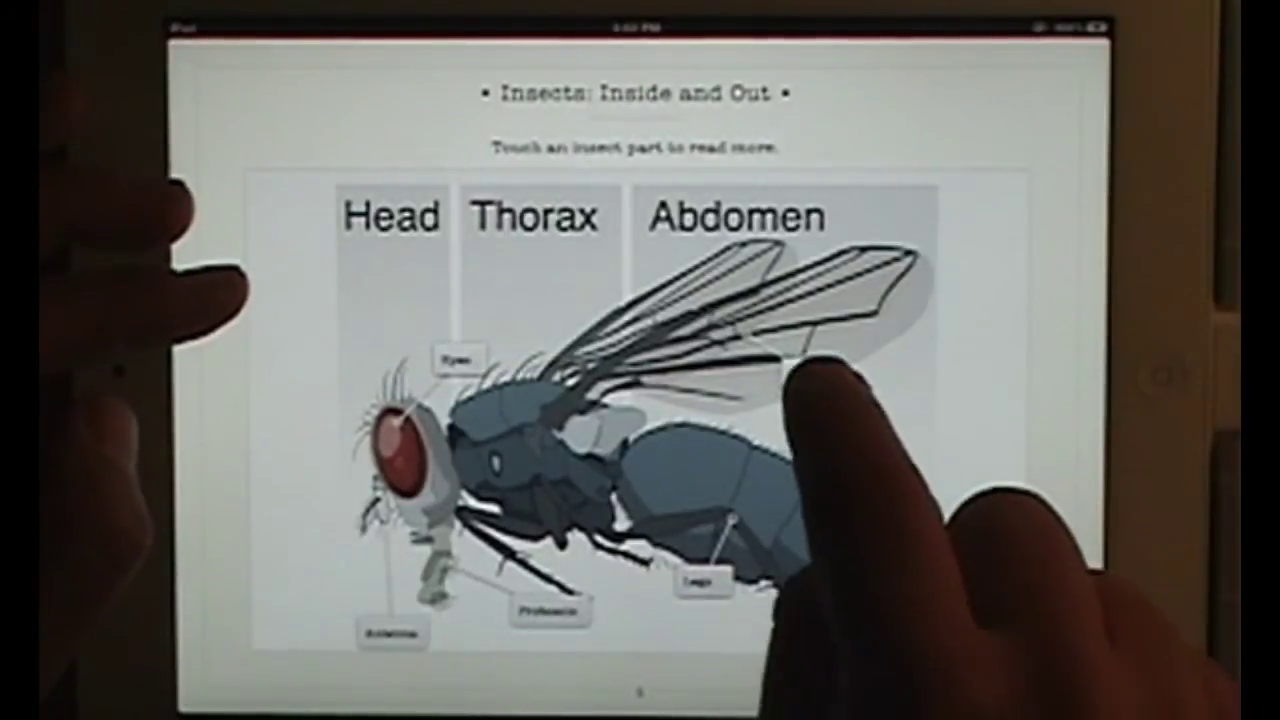
# Step: Zoom the fly diagram in and out on the wings and the leg, then swipe to the walking-stick page
pyautogui.click(814, 378)
pyautogui.click(795, 510)
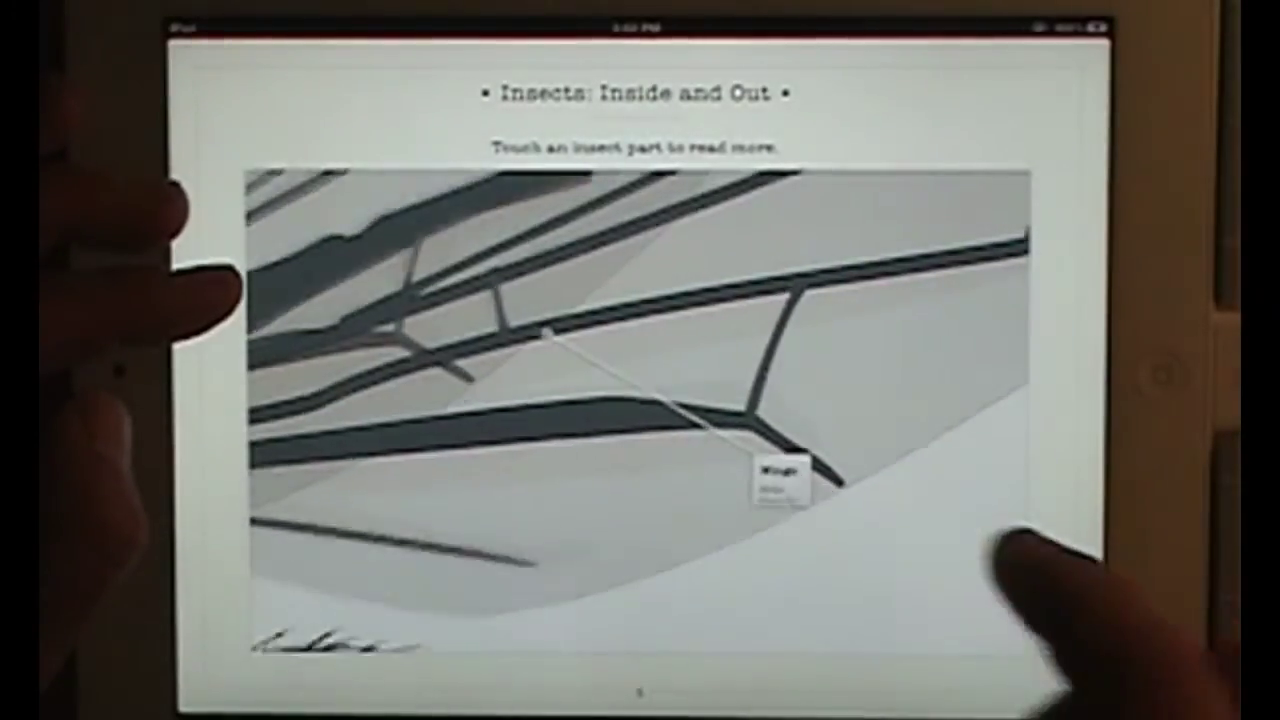
pyautogui.click(546, 610)
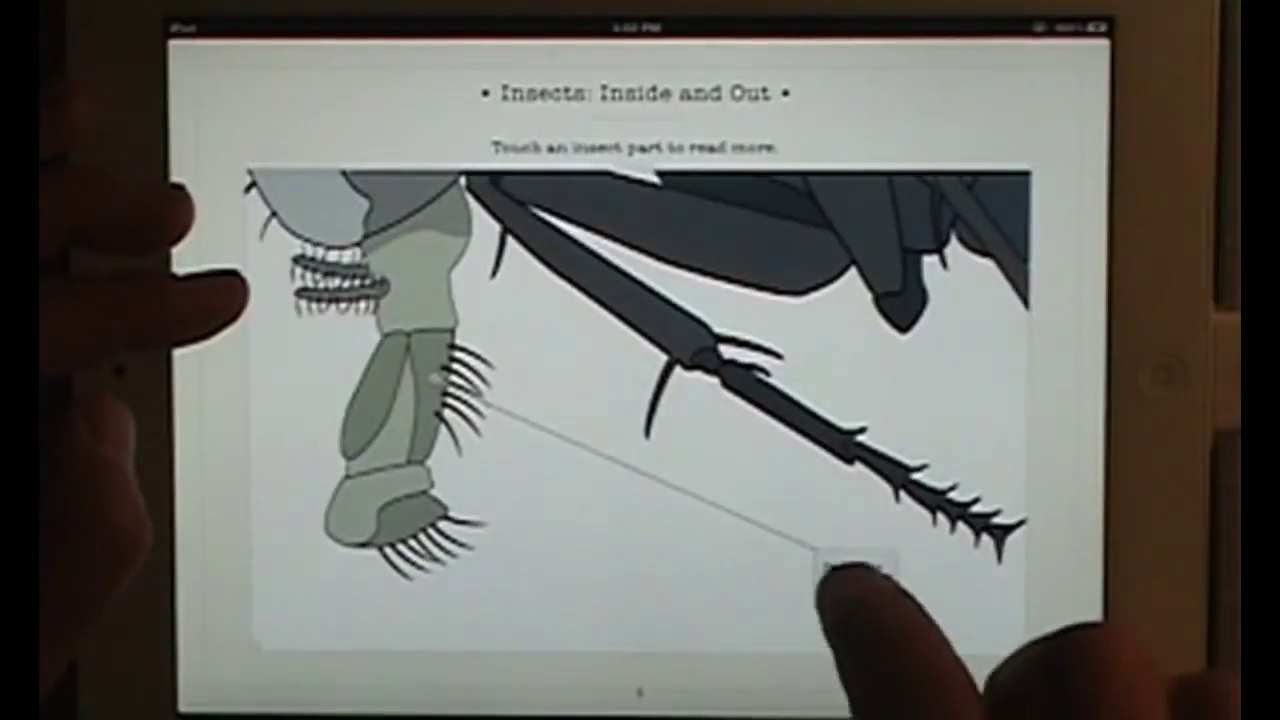
pyautogui.click(846, 598)
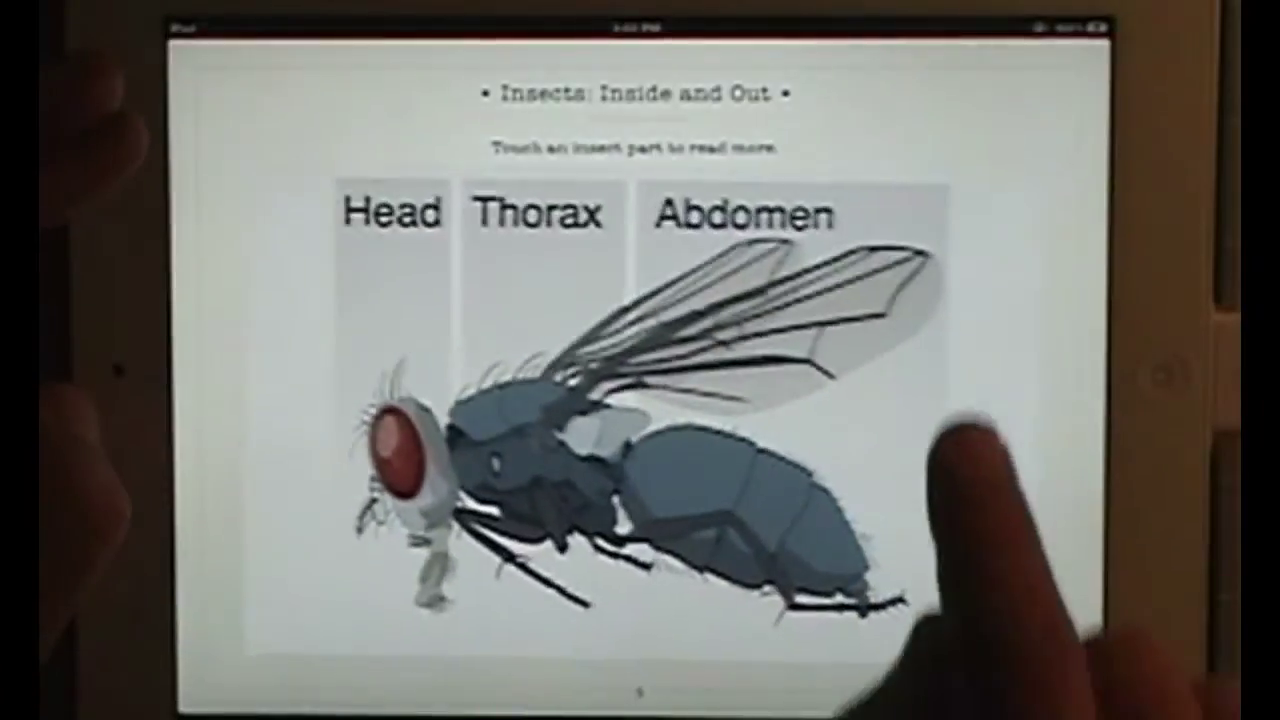
pyautogui.moveTo(965, 430); pyautogui.dragTo(600, 440)
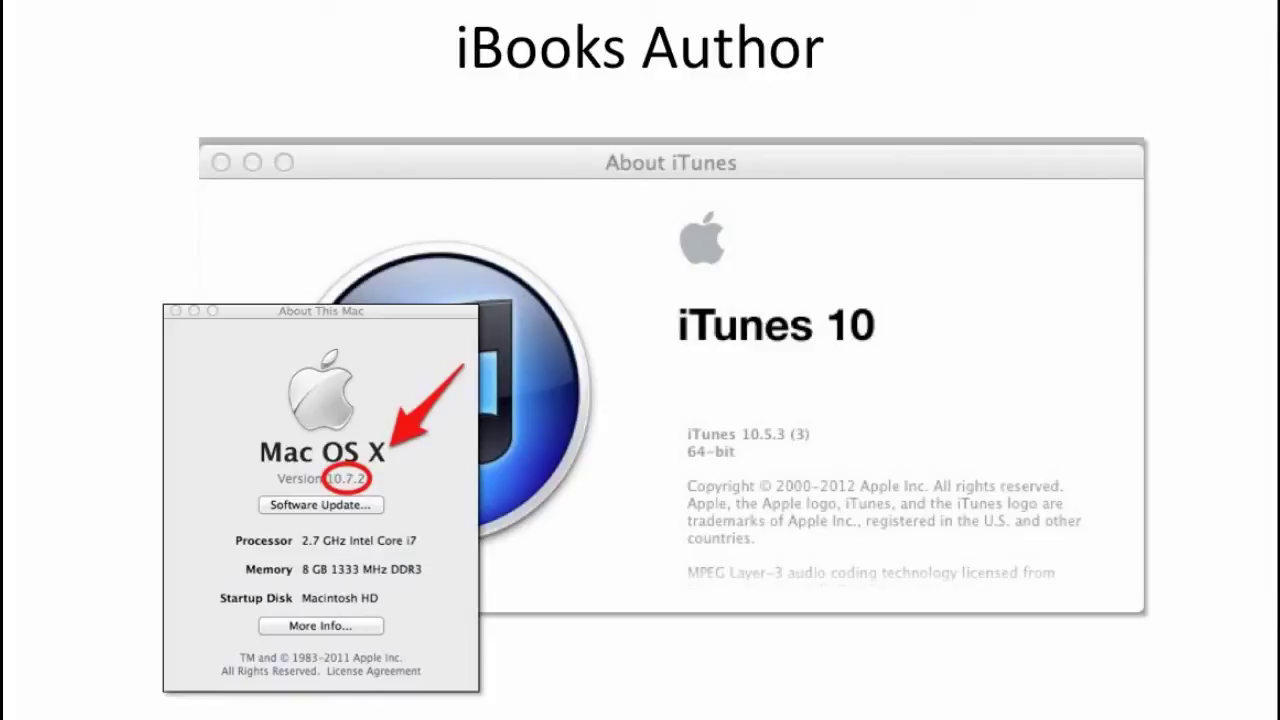
# Step: Advance the Keynote presentation to the next slide
pyautogui.press('Right')
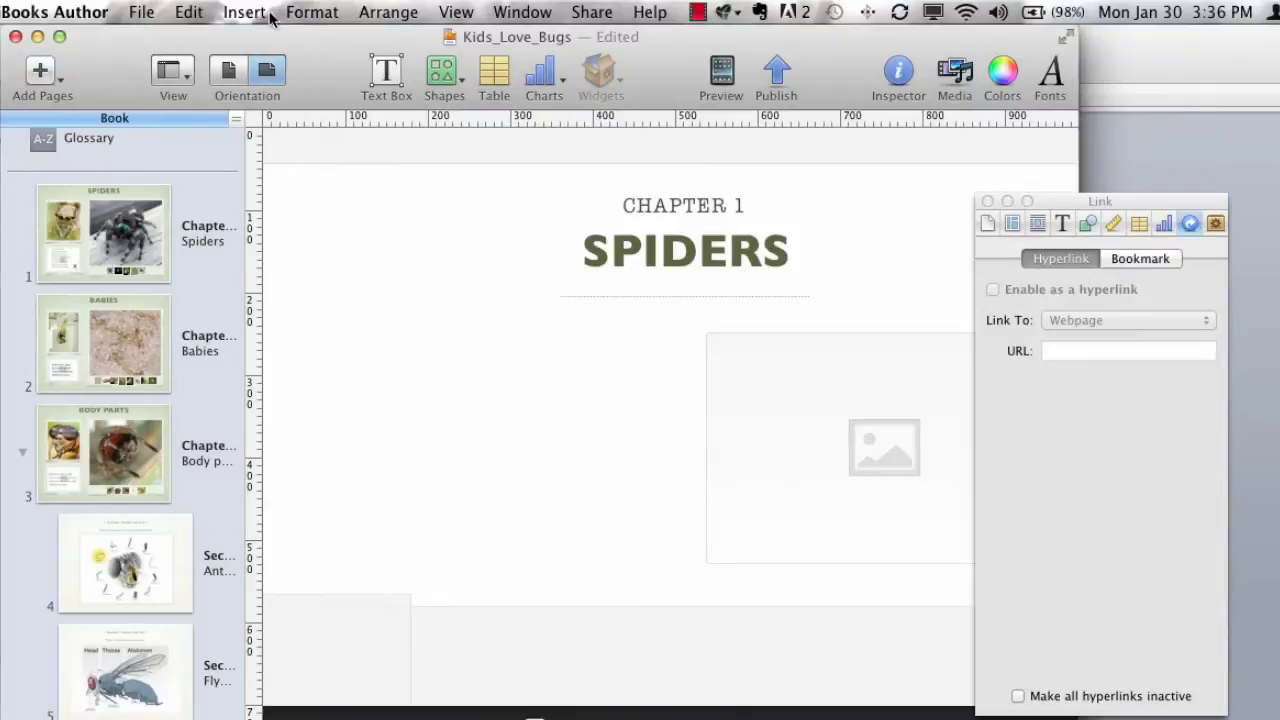
pyautogui.click(226, 20)
pyautogui.moveTo(286, 14)
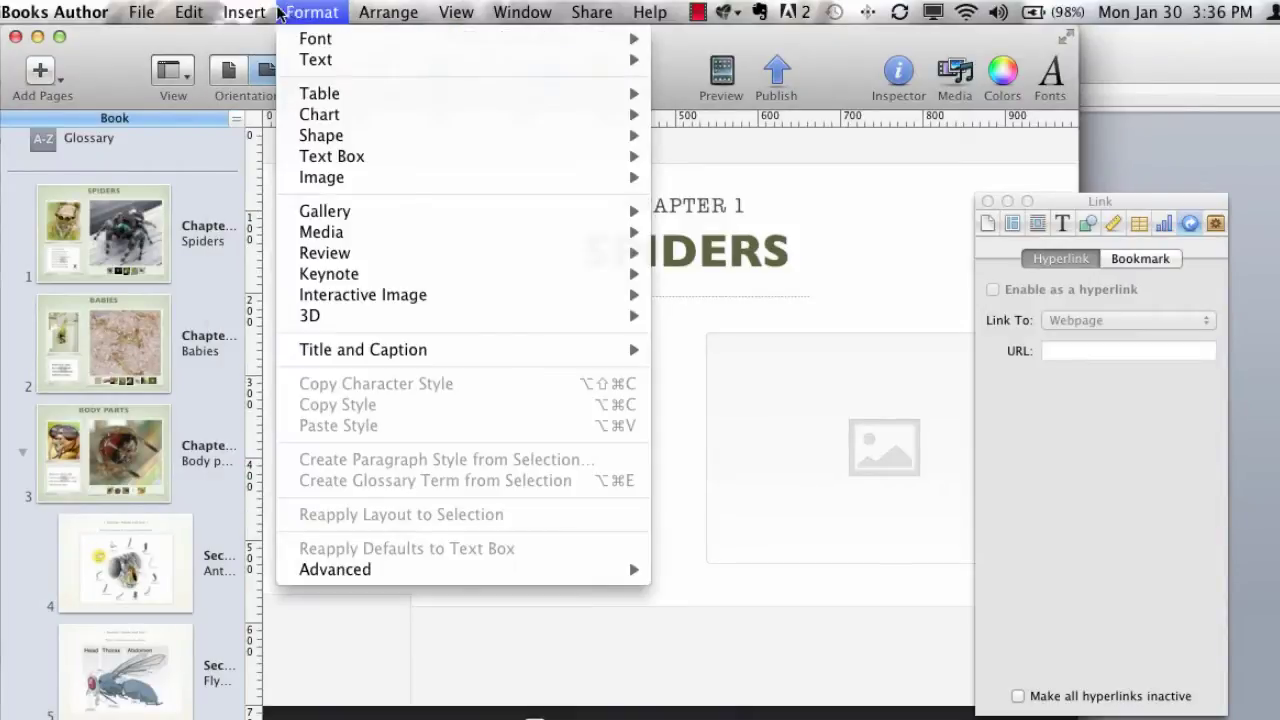
pyautogui.click(240, 12)
pyautogui.click(141, 12)
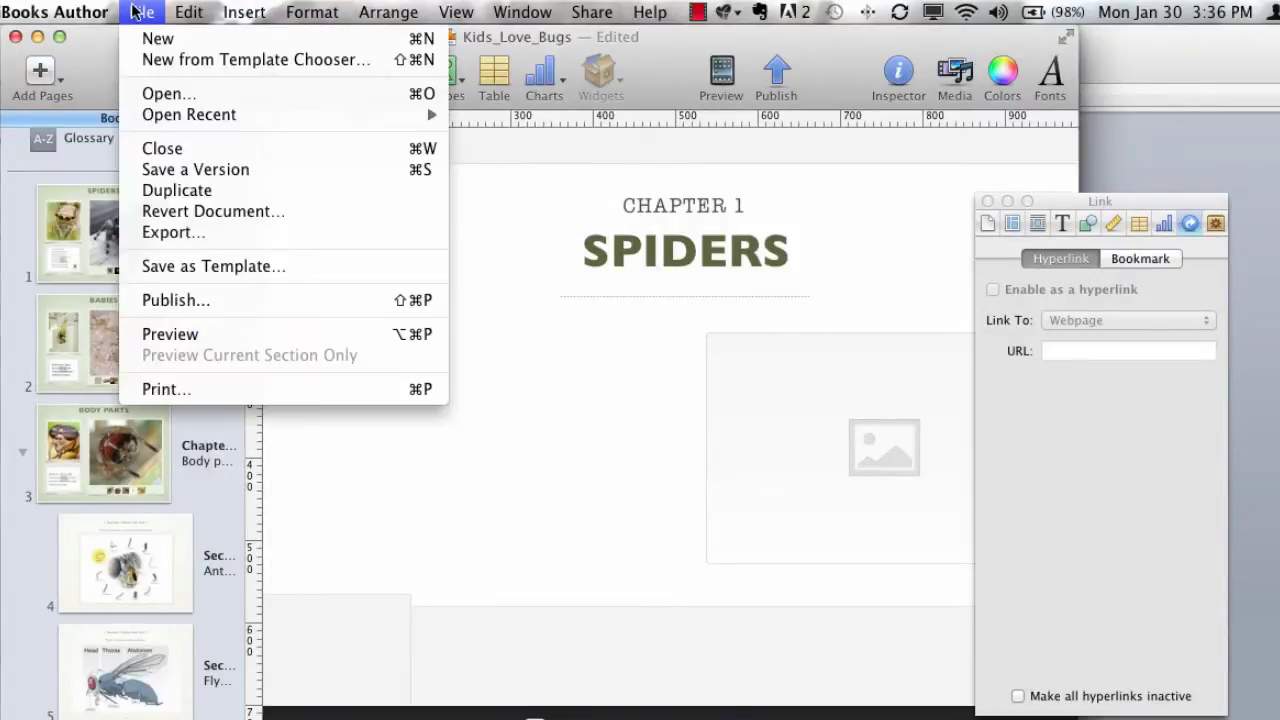
pyautogui.click(143, 60)
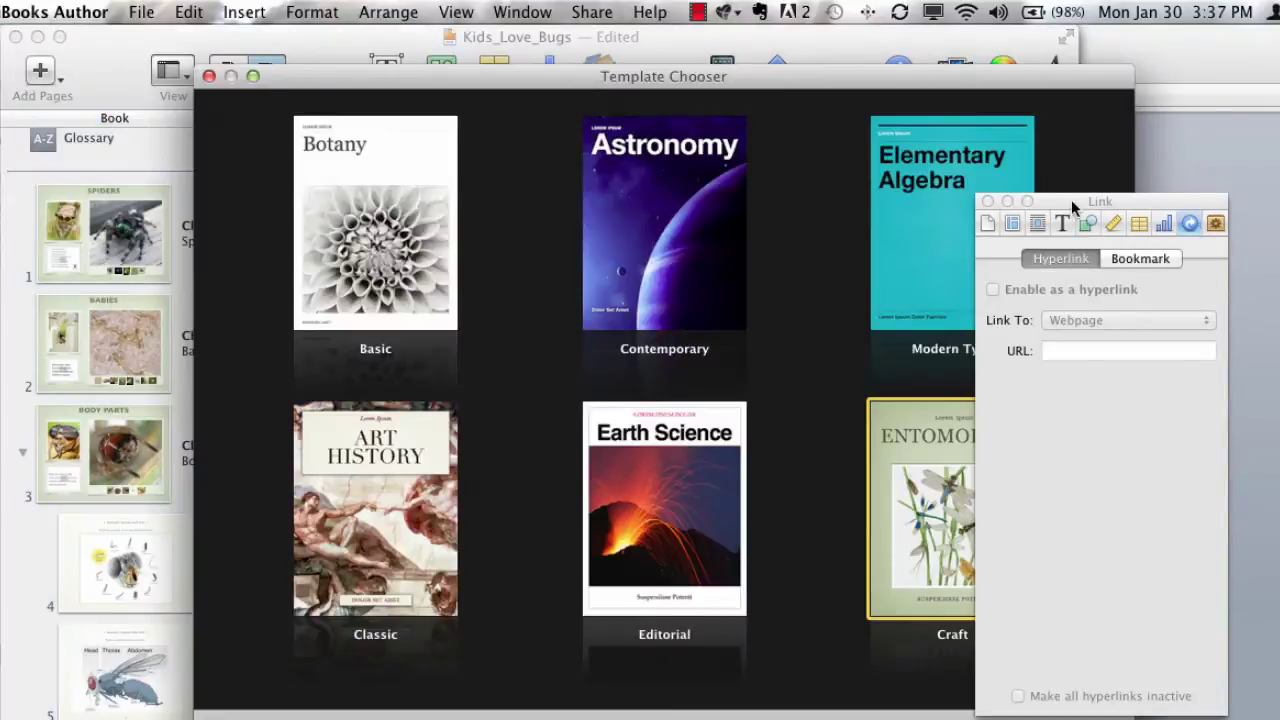
pyautogui.moveTo(1072, 207); pyautogui.dragTo(1205, 214)
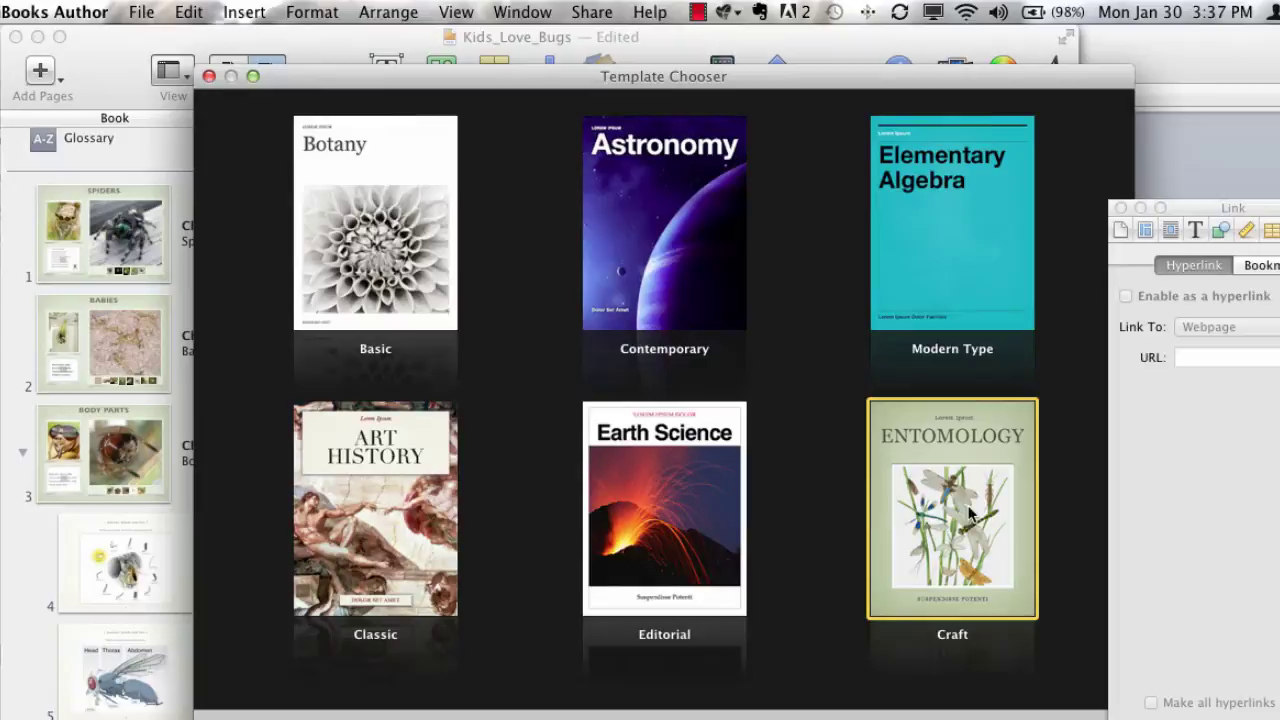
pyautogui.press('Escape')
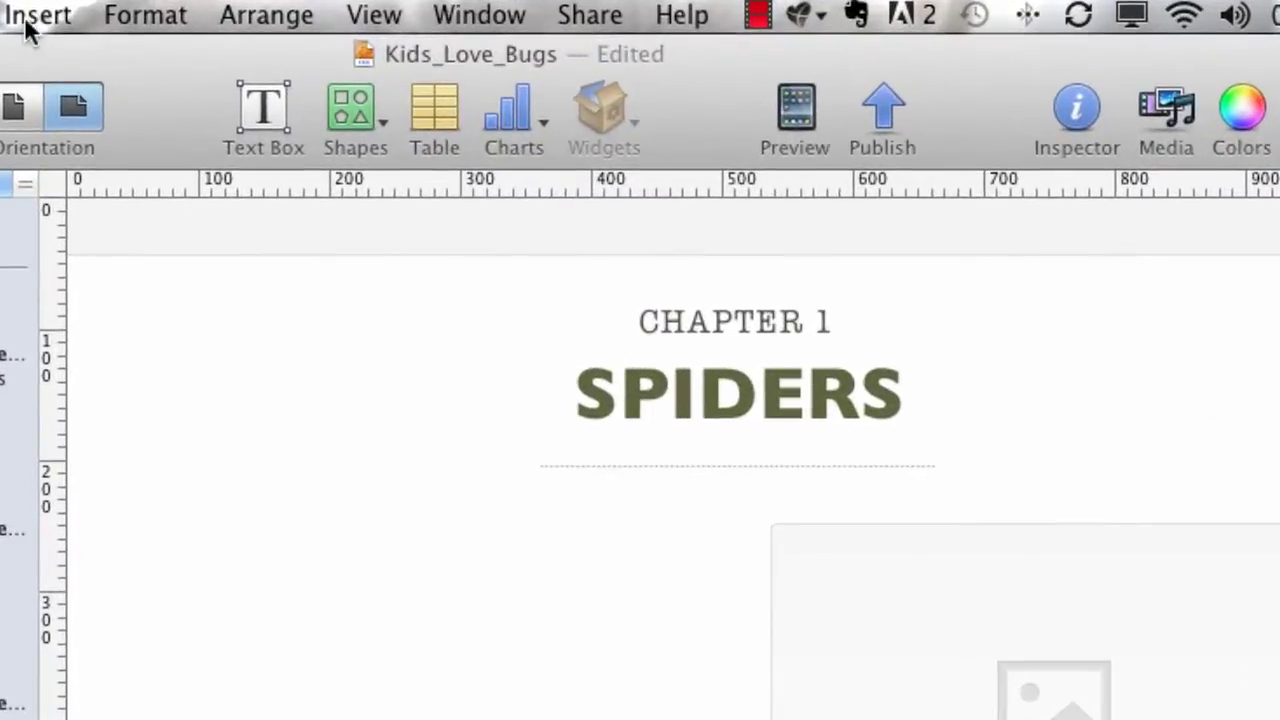
# Step: Review the Insert menu's Chapter and Section pages and 'Chapter from Pages or Word document…' option
pyautogui.click(28, 16)
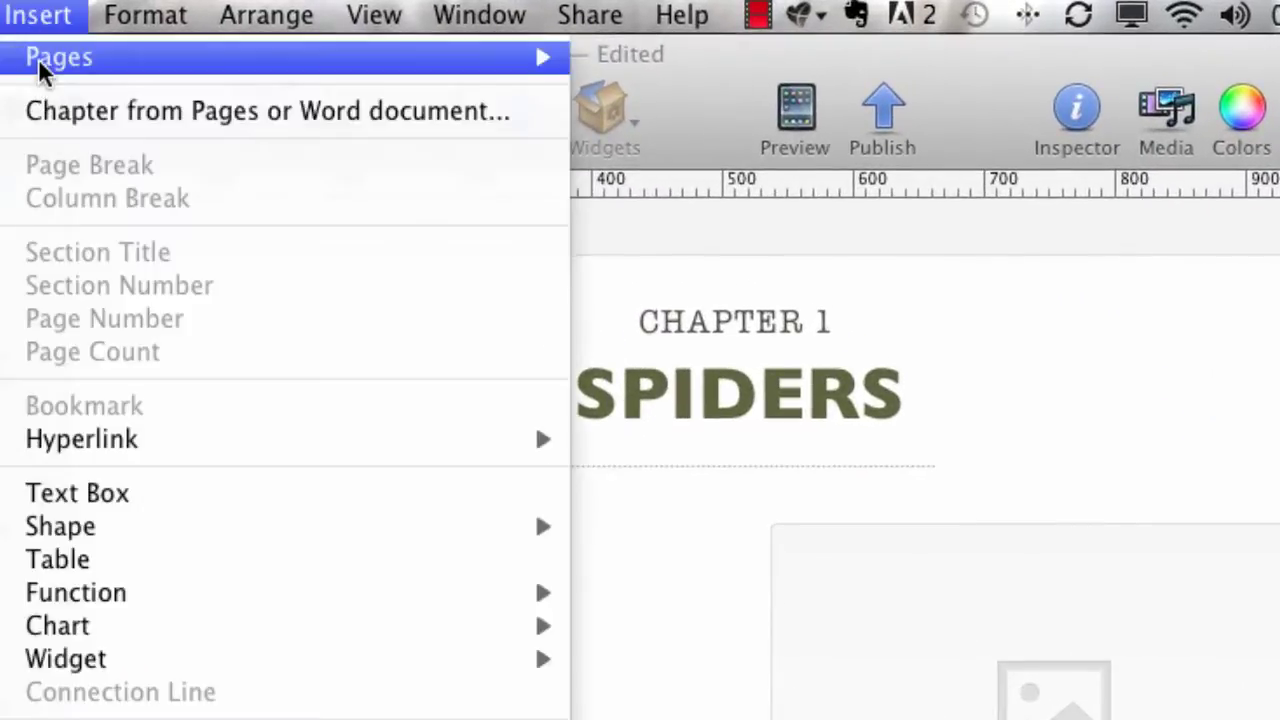
pyautogui.press('Escape')
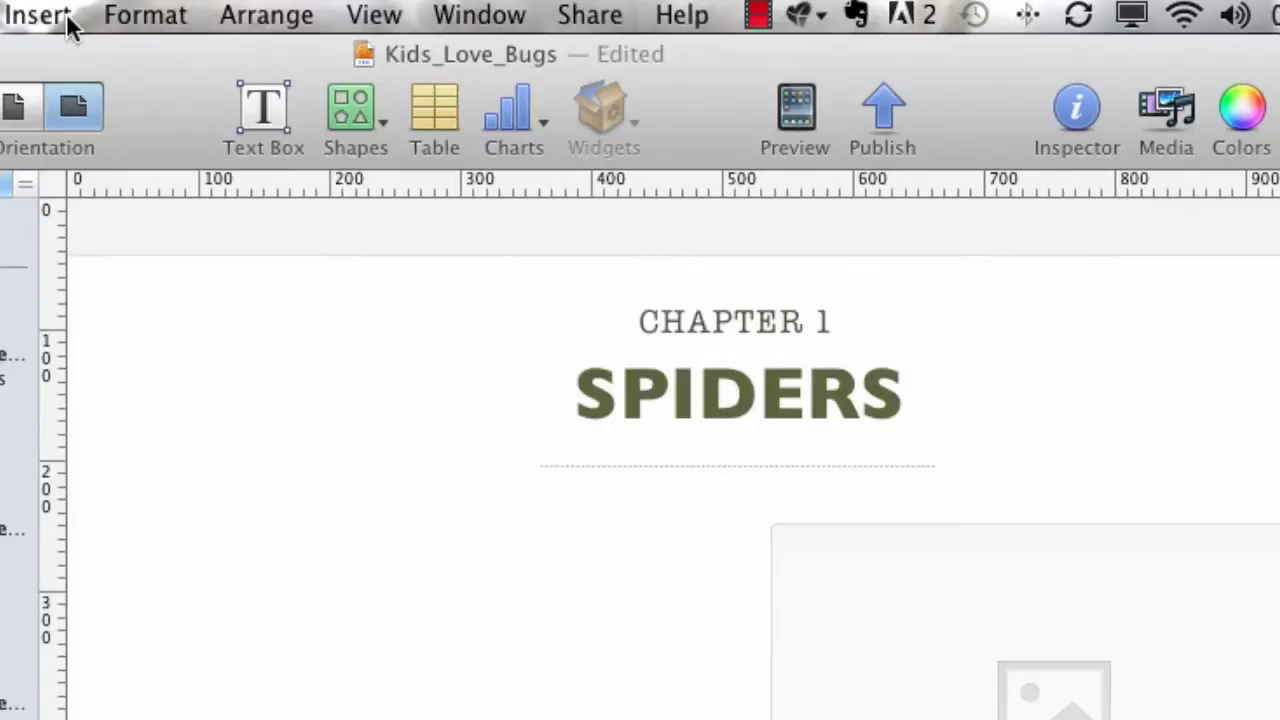
pyautogui.click(45, 20)
pyautogui.moveTo(55, 60)
pyautogui.moveTo(866, 122)
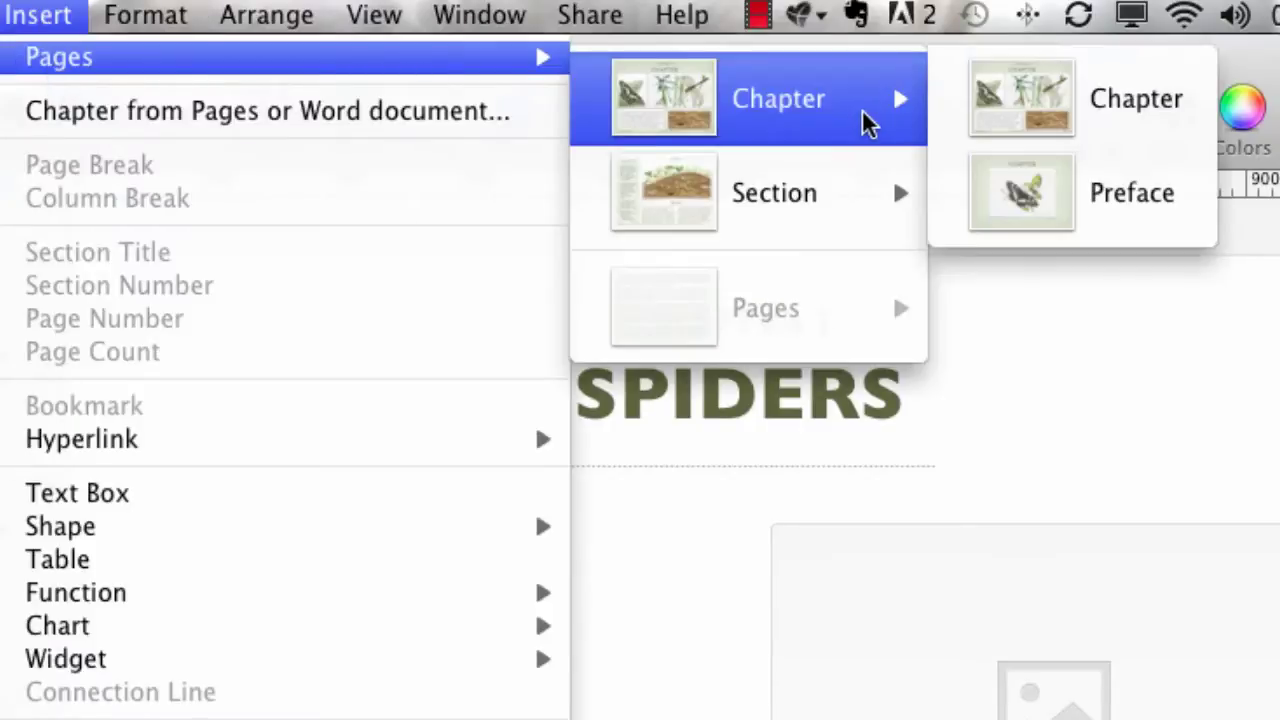
pyautogui.moveTo(720, 245)
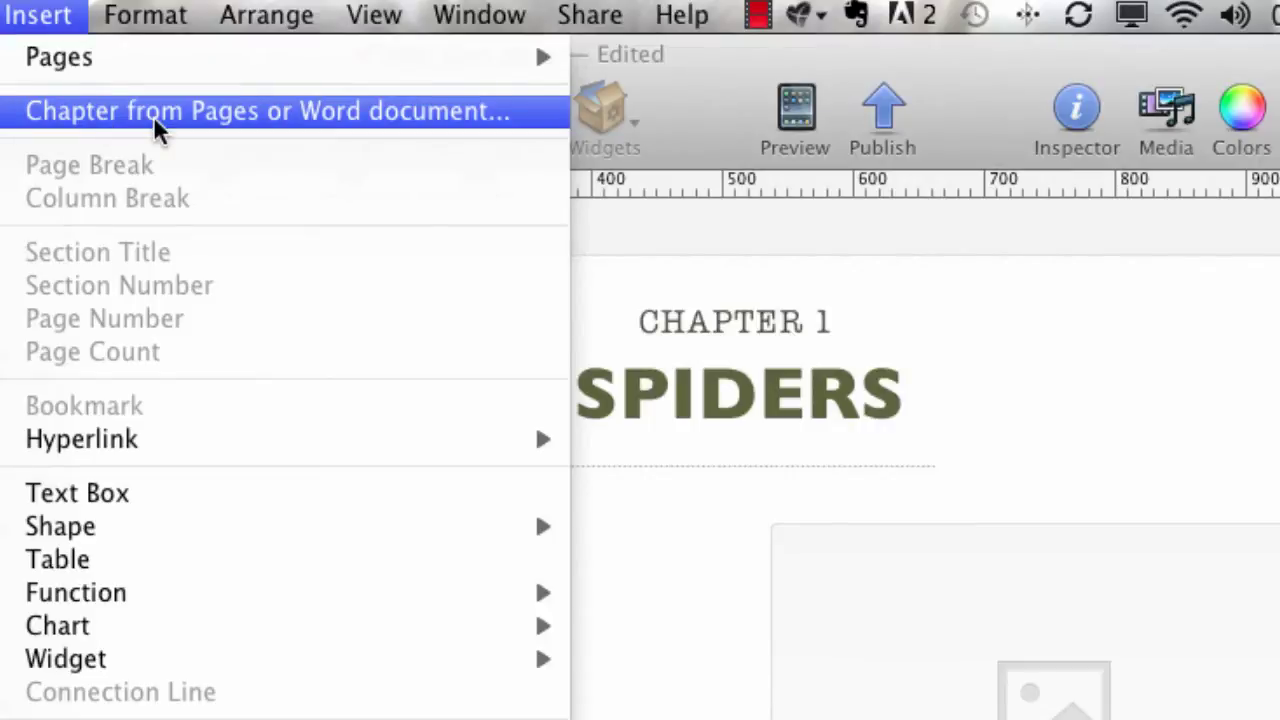
pyautogui.click(120, 109)
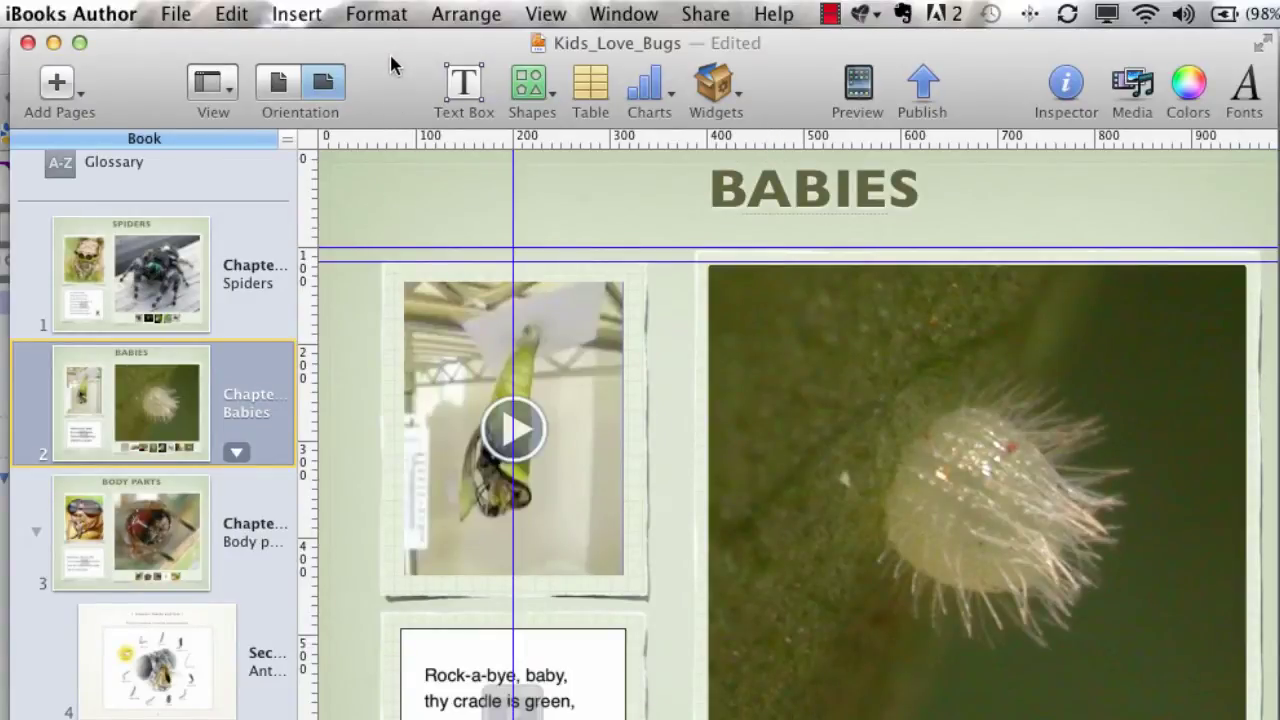
# Step: Move the book window to reveal the AntennaParts file, then browse the Add Pages and Widgets menus
pyautogui.moveTo(394, 56); pyautogui.dragTo(392, 182)
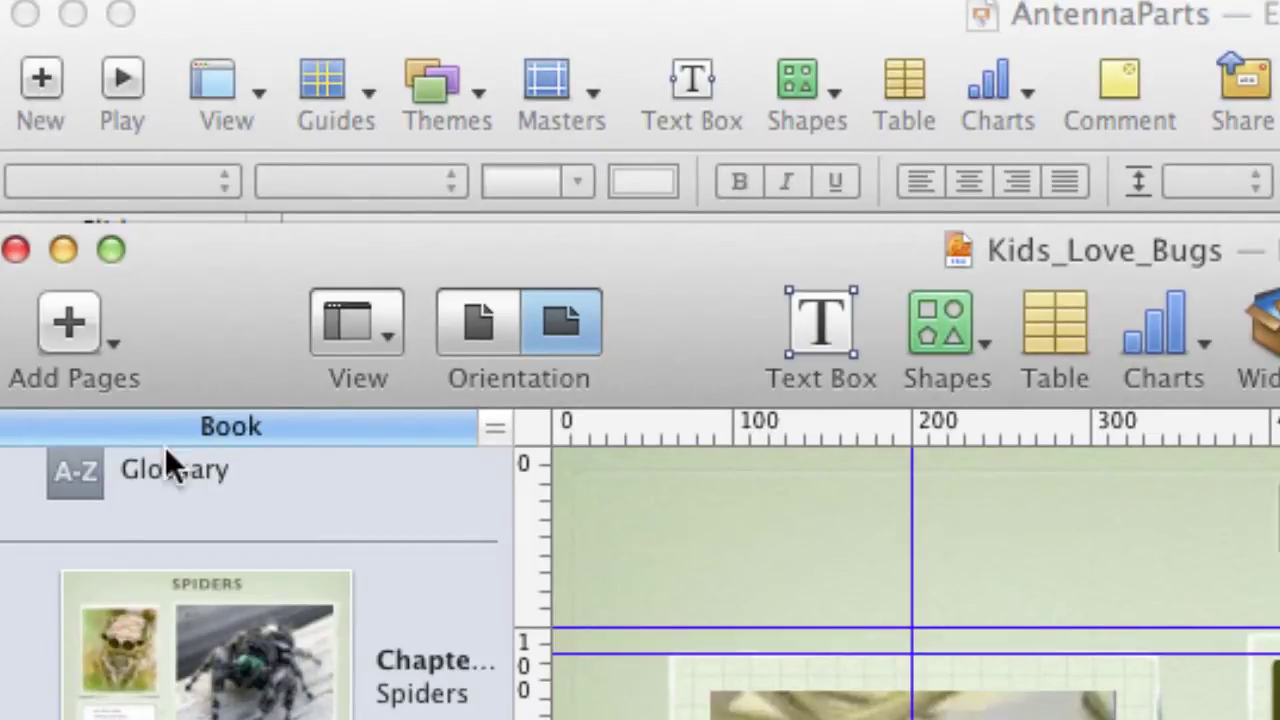
pyautogui.click(104, 343)
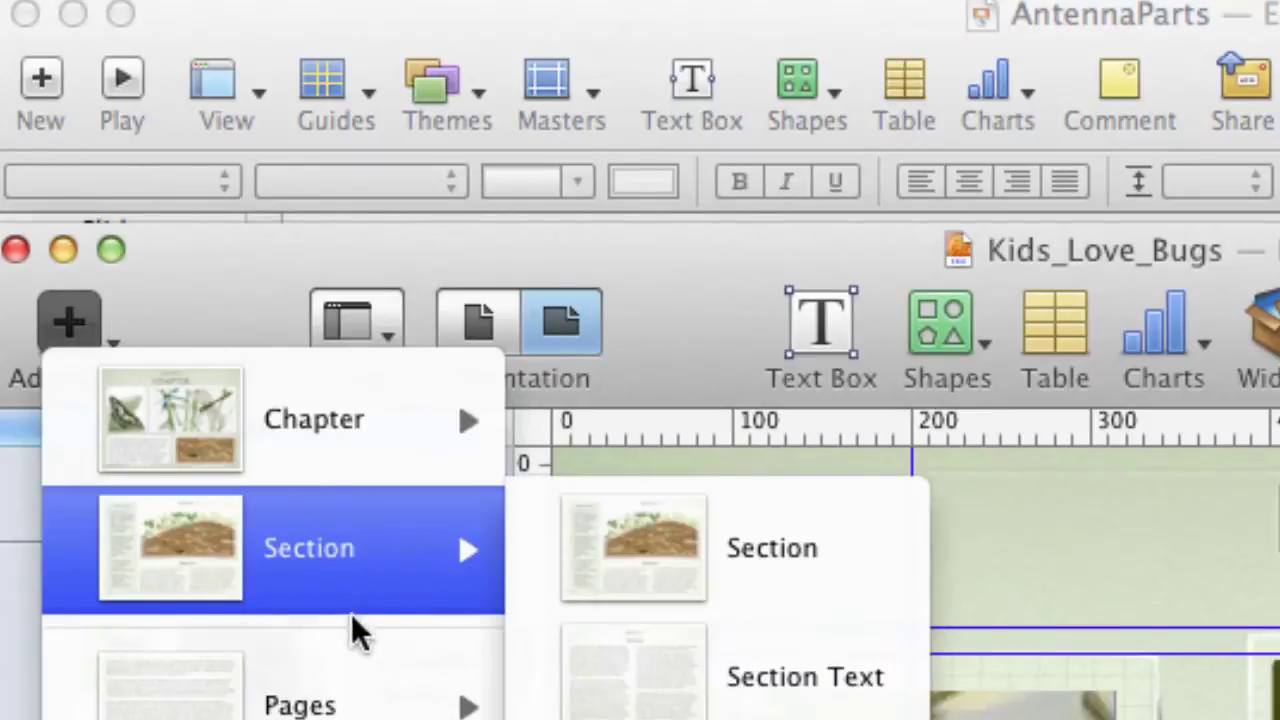
pyautogui.click(210, 262)
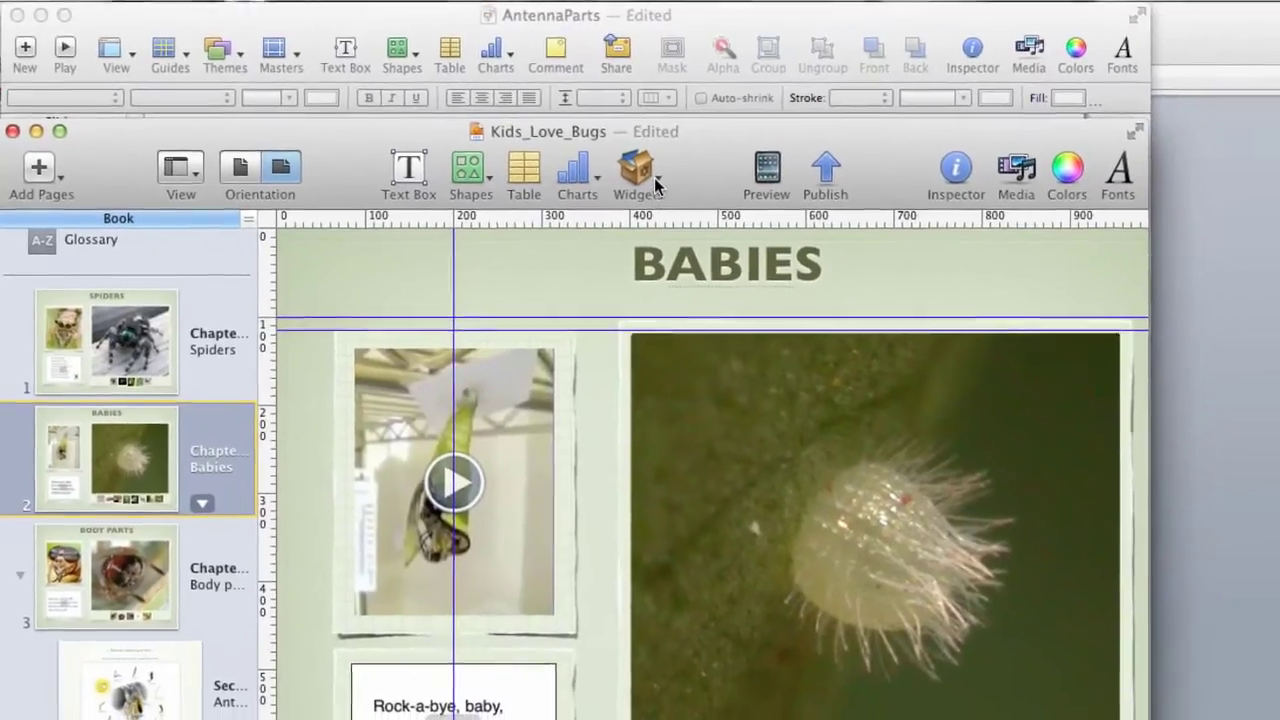
pyautogui.click(699, 190)
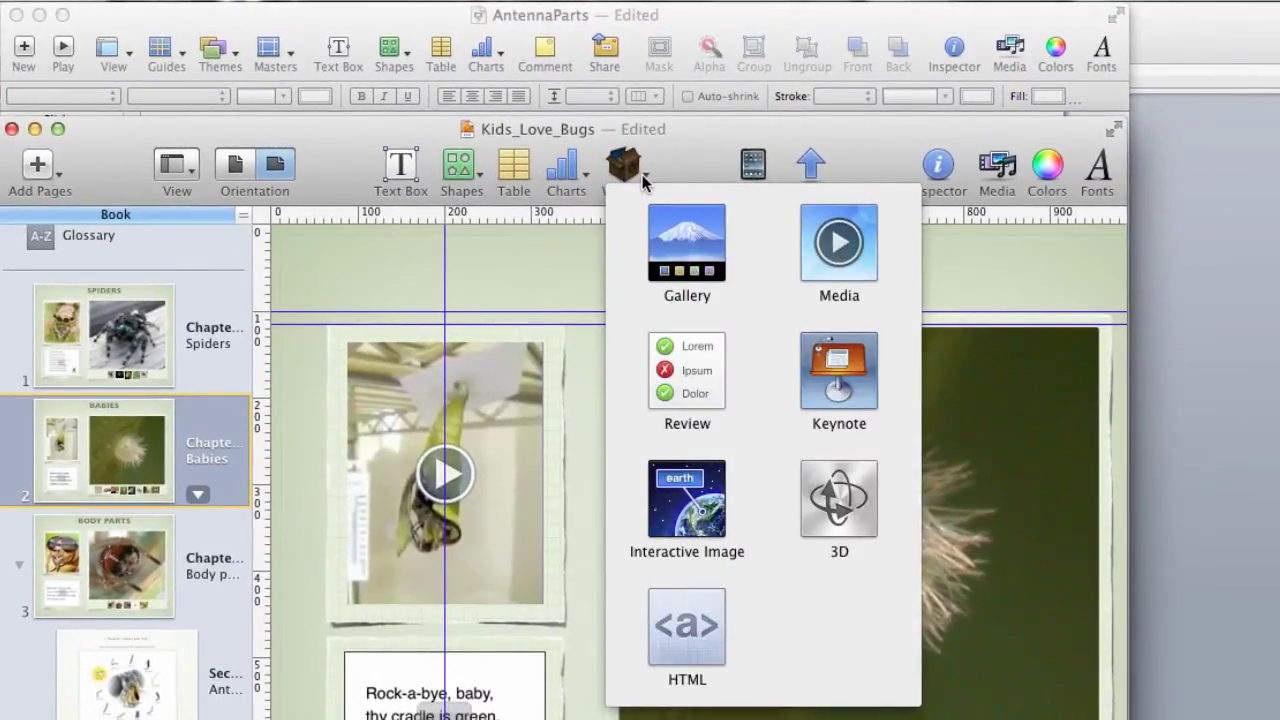
pyautogui.click(638, 183)
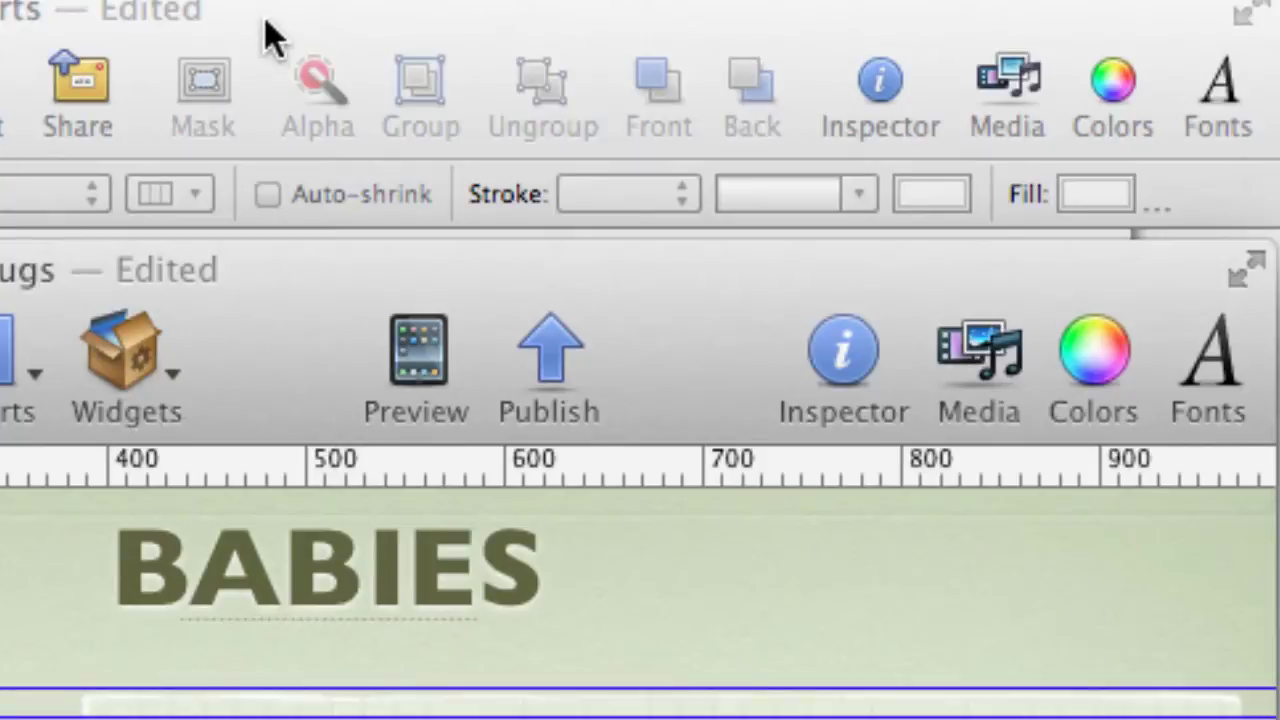
# Step: Try moving the wasp picture and undo it, then select text in the KIDS LOVE BUGS title
pyautogui.click(360, 55)
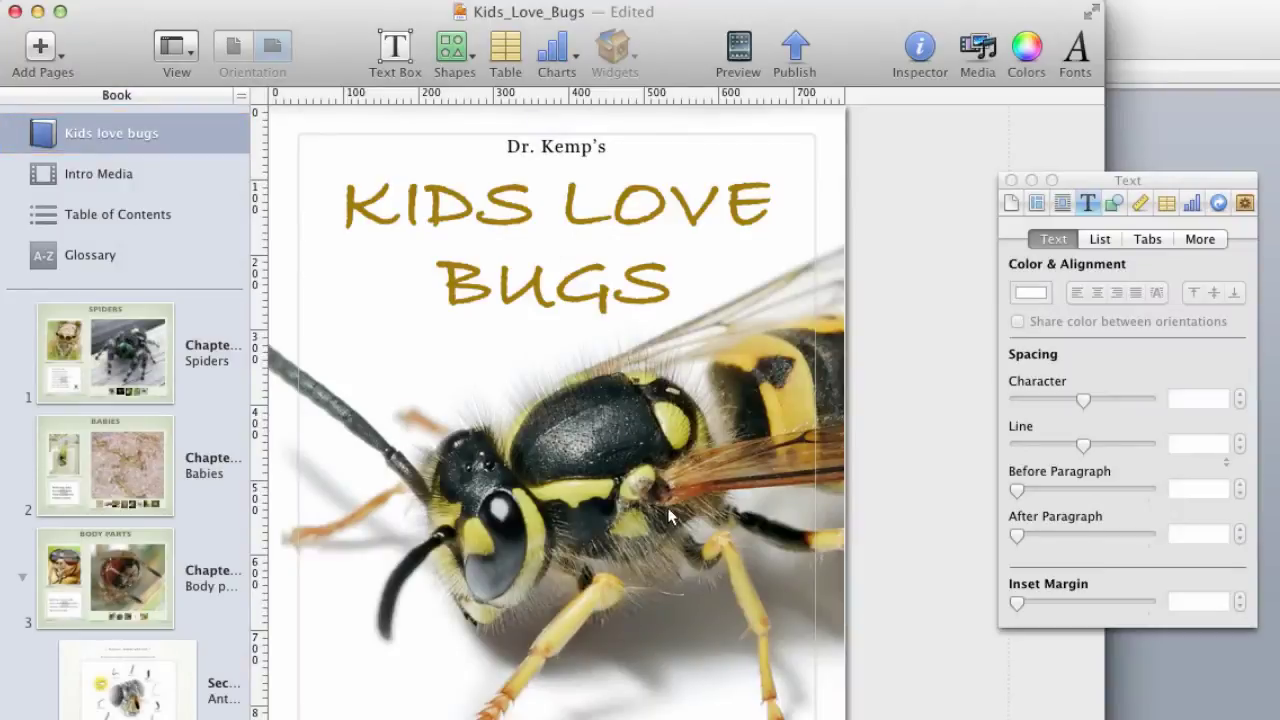
pyautogui.moveTo(629, 463); pyautogui.dragTo(708, 455)
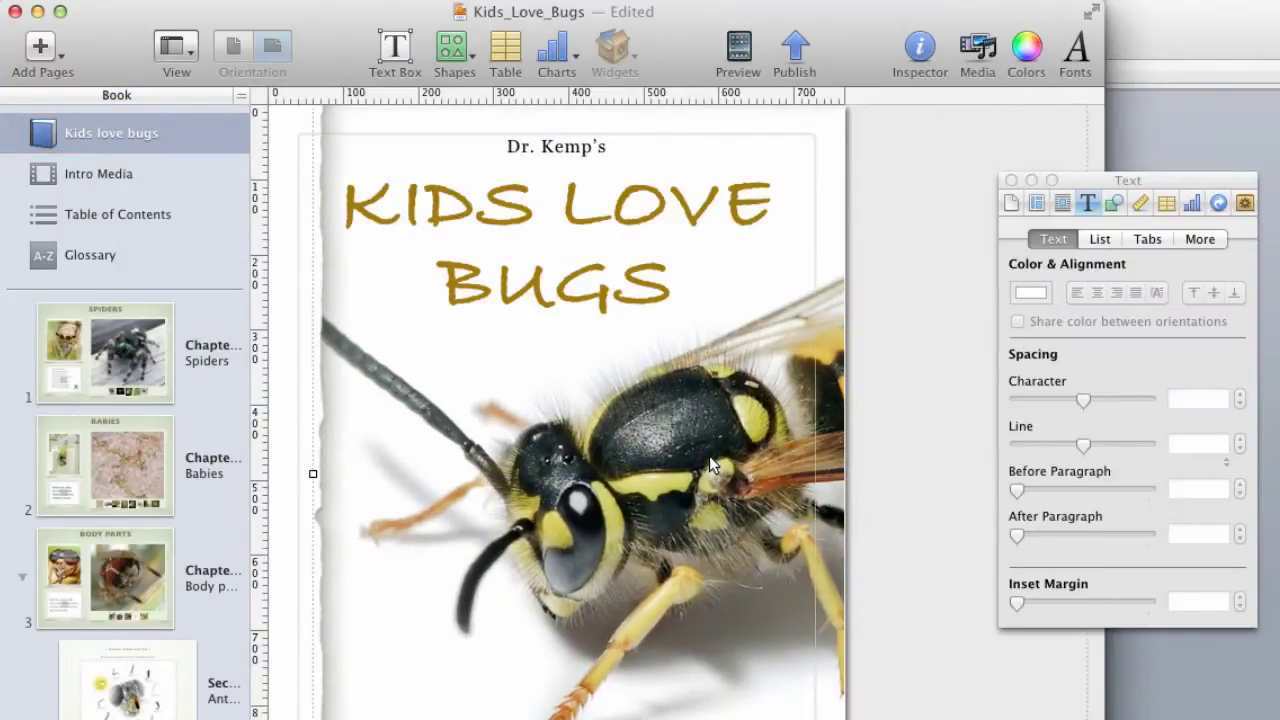
pyautogui.press('super+z')
pyautogui.click(529, 202)
pyautogui.doubleClick(535, 215)
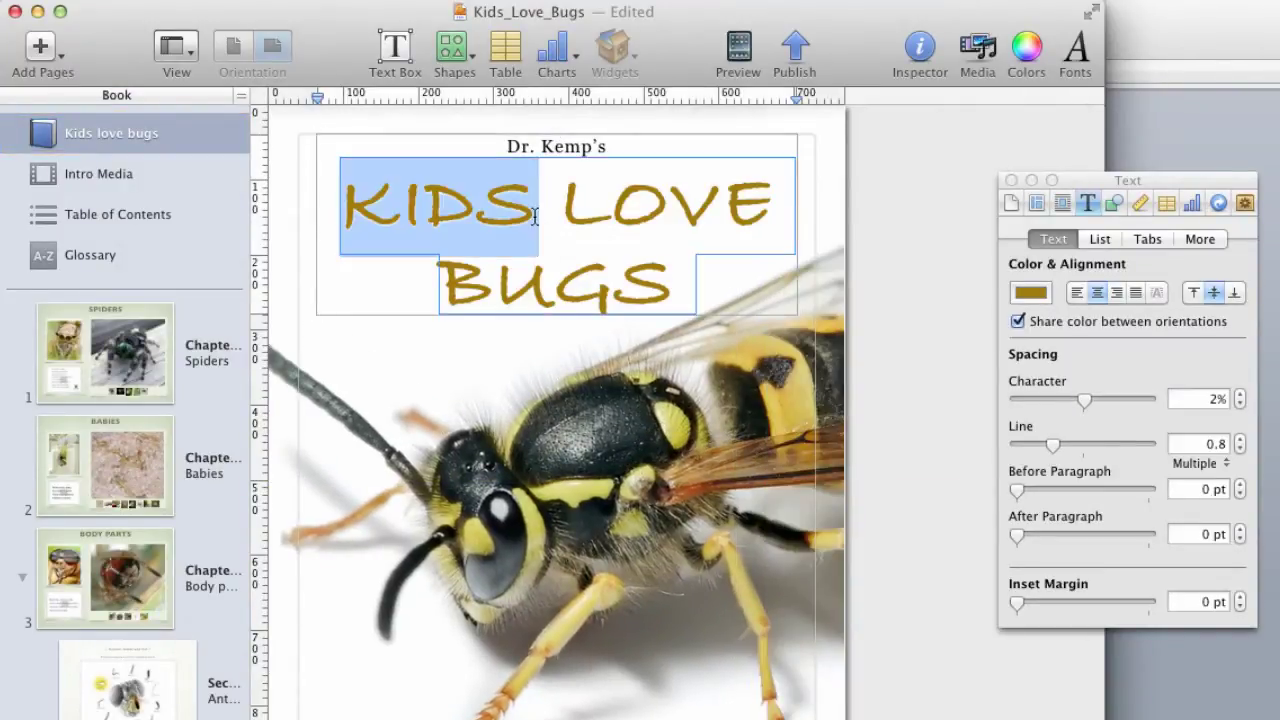
pyautogui.click(650, 300)
pyautogui.click(617, 254)
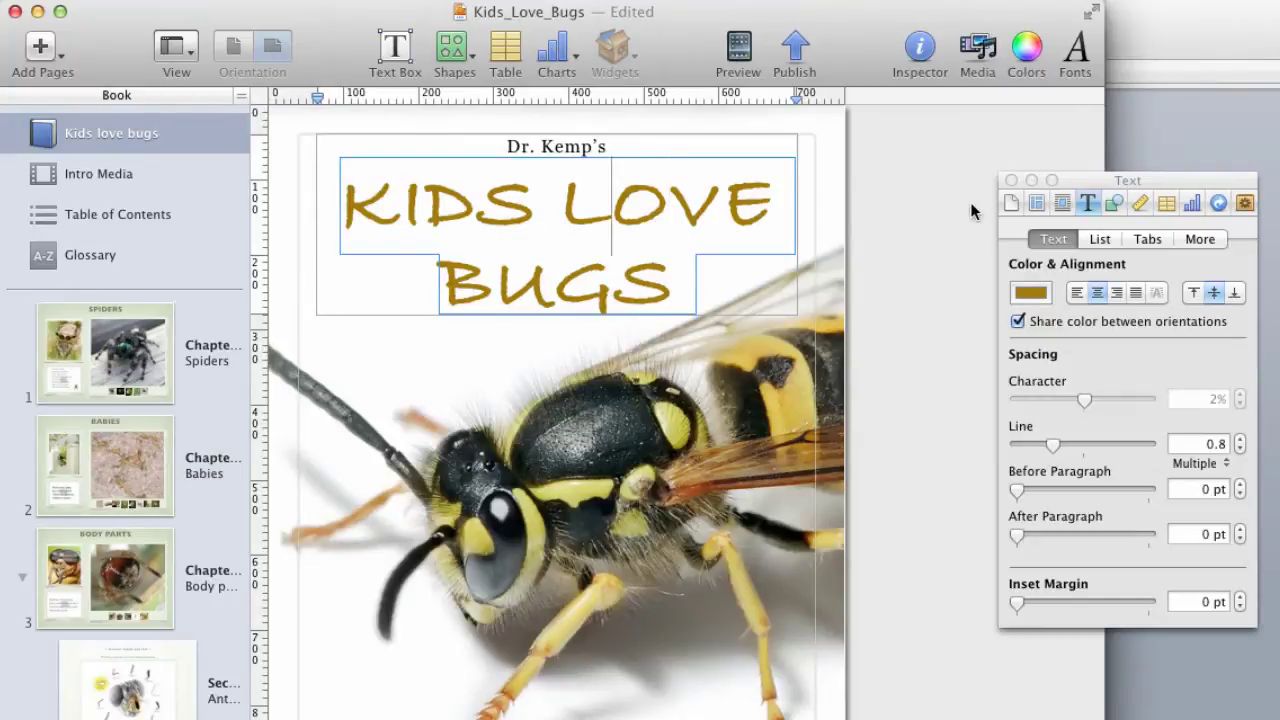
pyautogui.click(320, 0)
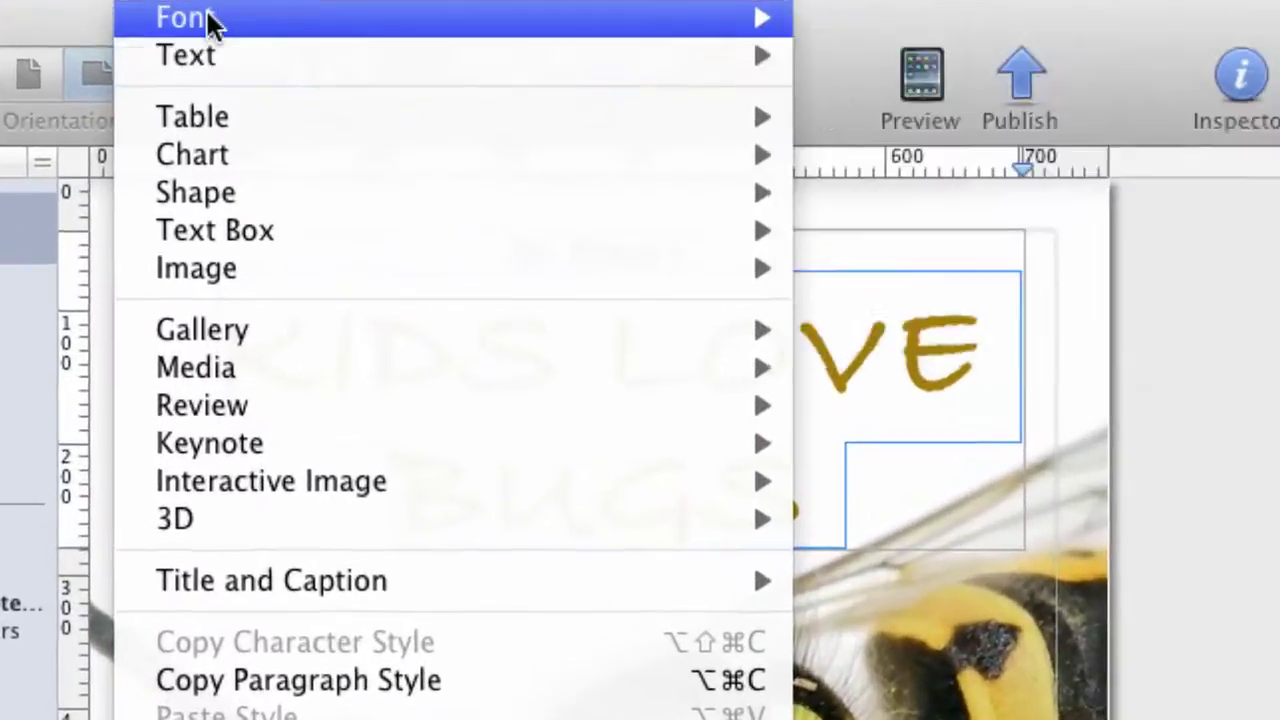
pyautogui.moveTo(335, 17)
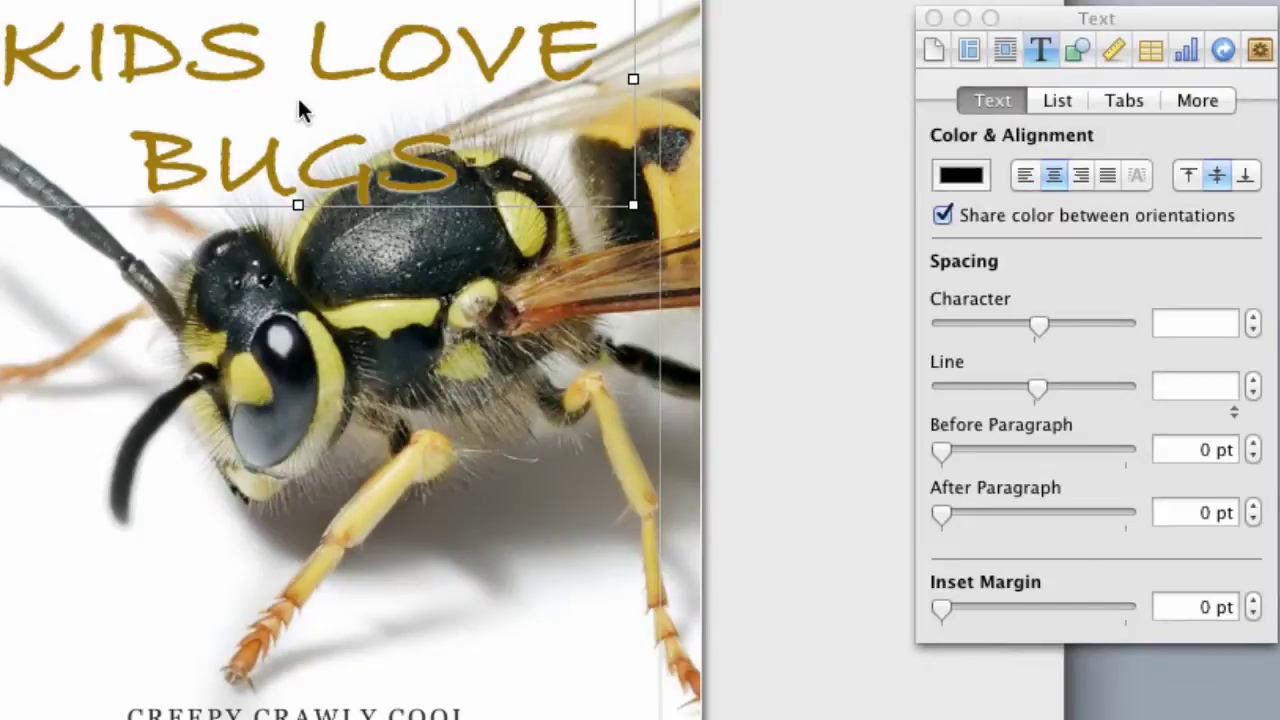
# Step: Right-align the whole cover title and widen its character spacing to 102%
pyautogui.tripleClick(300, 108)
pyautogui.click(1026, 178)
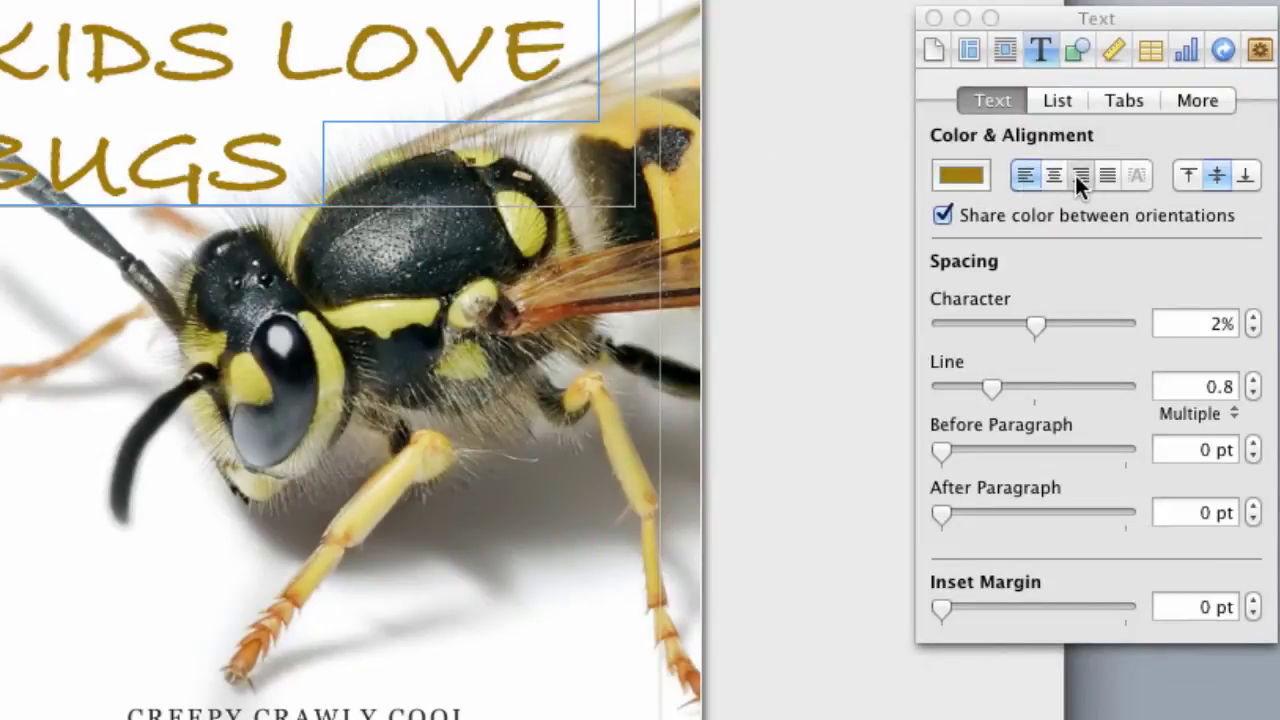
pyautogui.click(1079, 176)
pyautogui.click(949, 176)
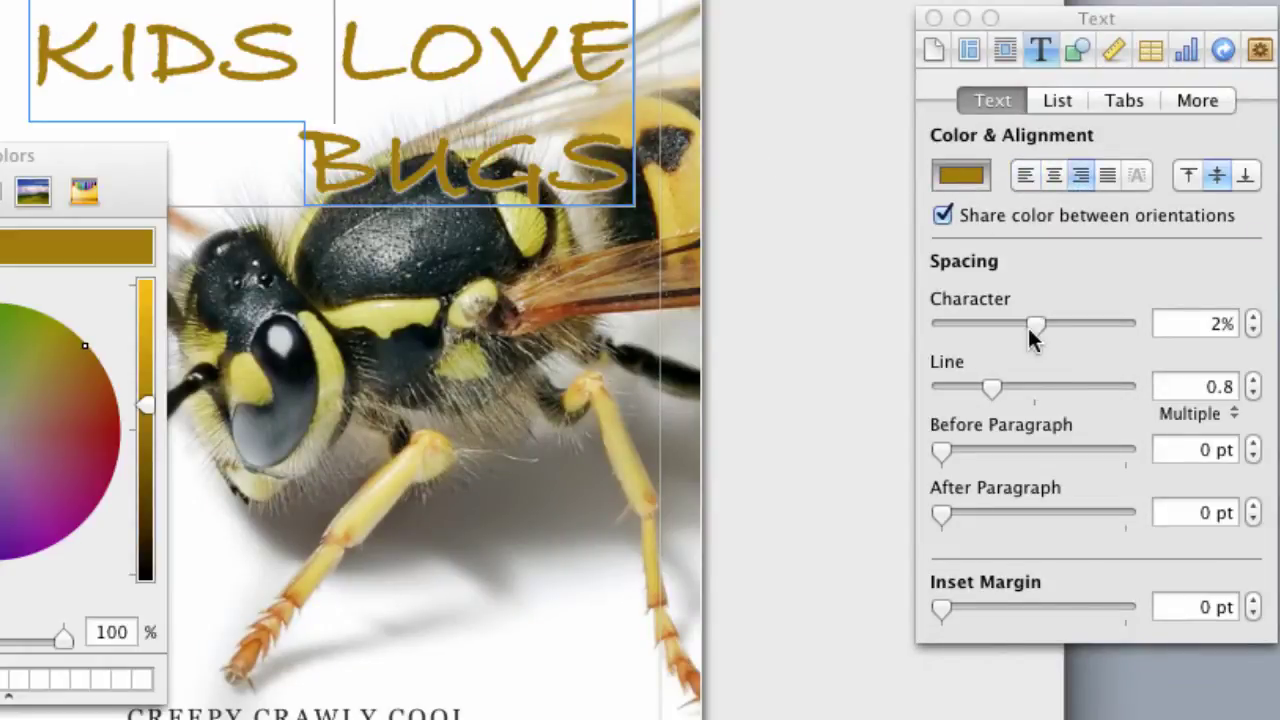
pyautogui.moveTo(1035, 325); pyautogui.dragTo(1083, 330)
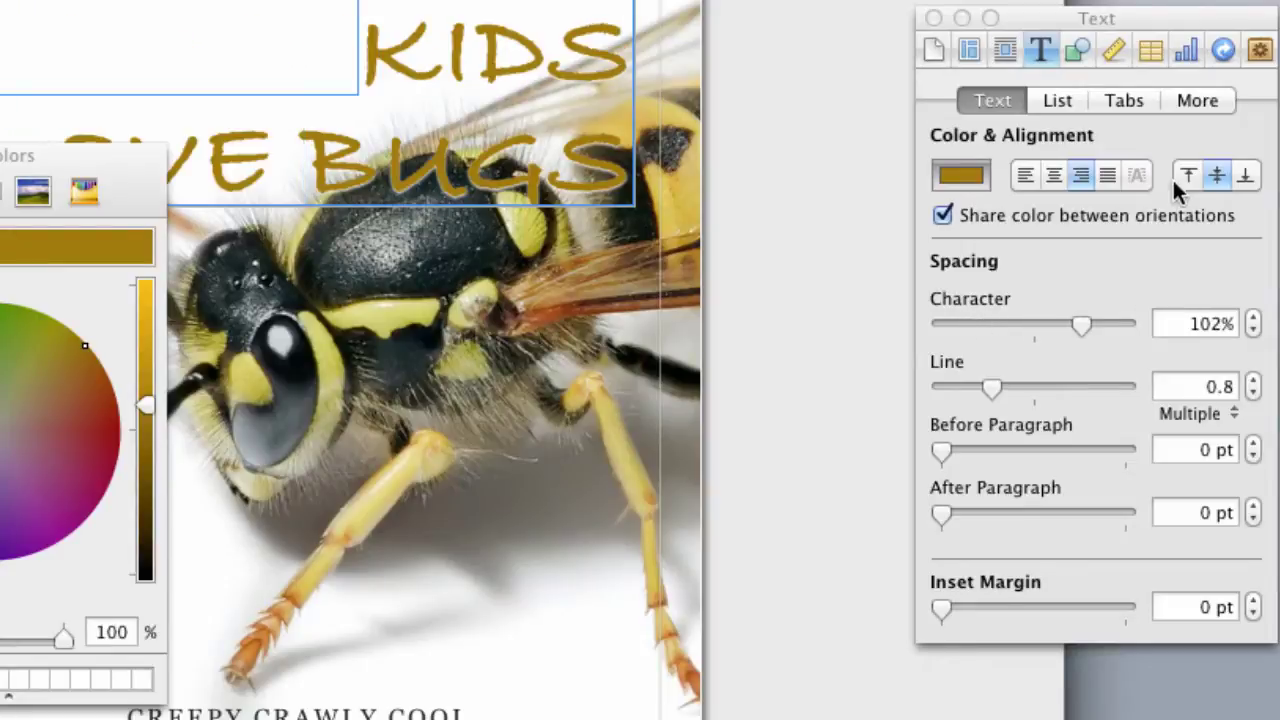
# Step: Flip the title box horizontally and vertically and rotate it to 287°, ending on the Table pane
pyautogui.click(1077, 50)
pyautogui.click(543, 216)
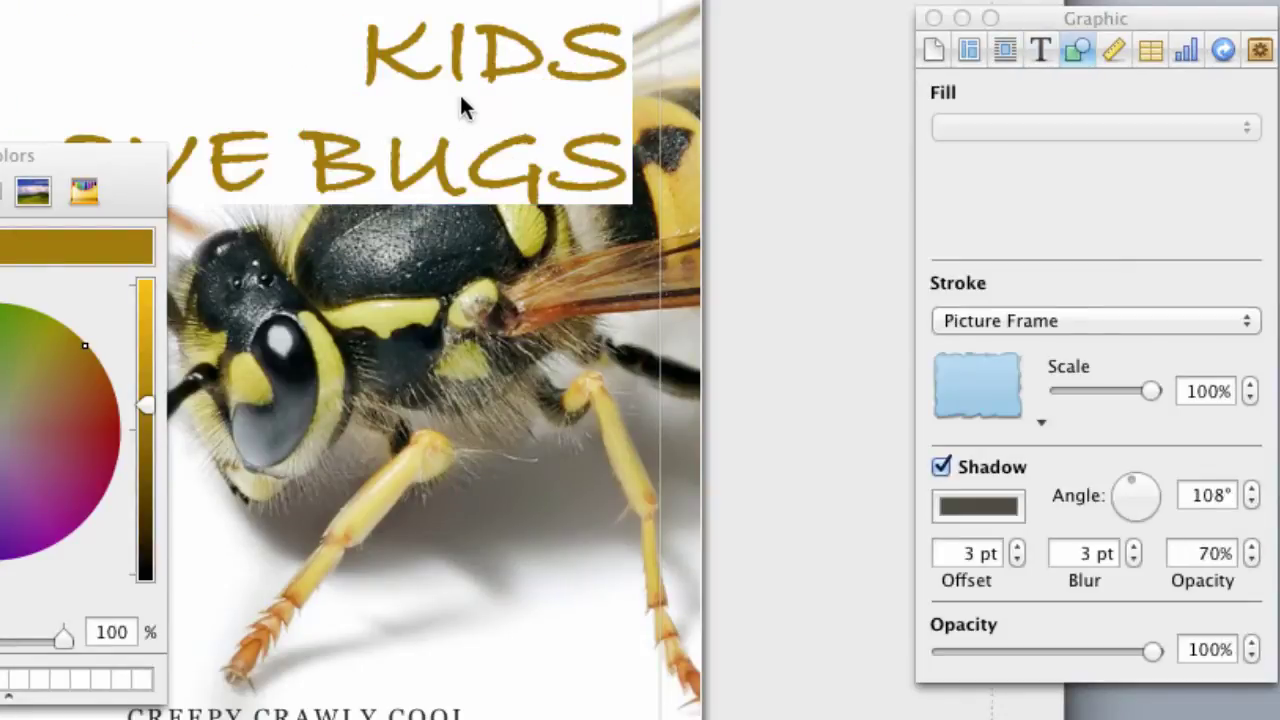
pyautogui.click(491, 110)
pyautogui.click(1113, 50)
pyautogui.click(1203, 490)
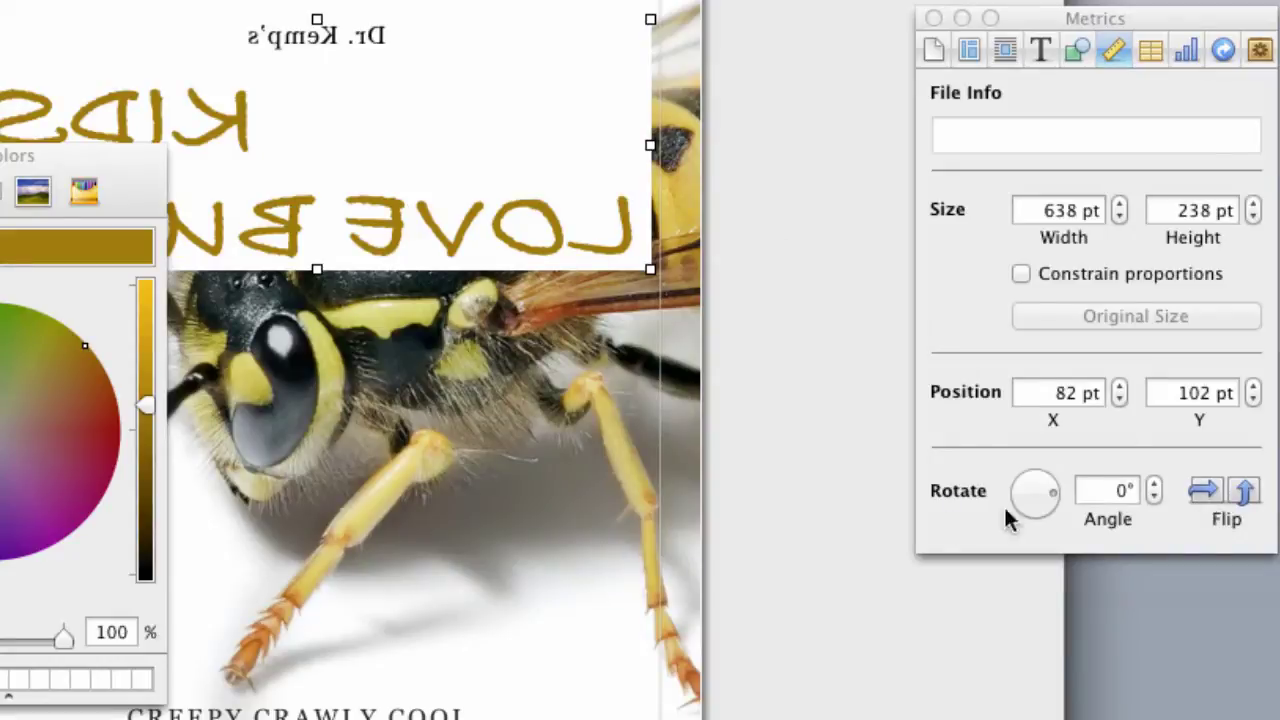
pyautogui.click(1245, 491)
pyautogui.moveTo(1035, 495)
pyautogui.mouseDown()
pyautogui.moveTo(1045, 523)
pyautogui.moveTo(1026, 514)
pyautogui.mouseUp()
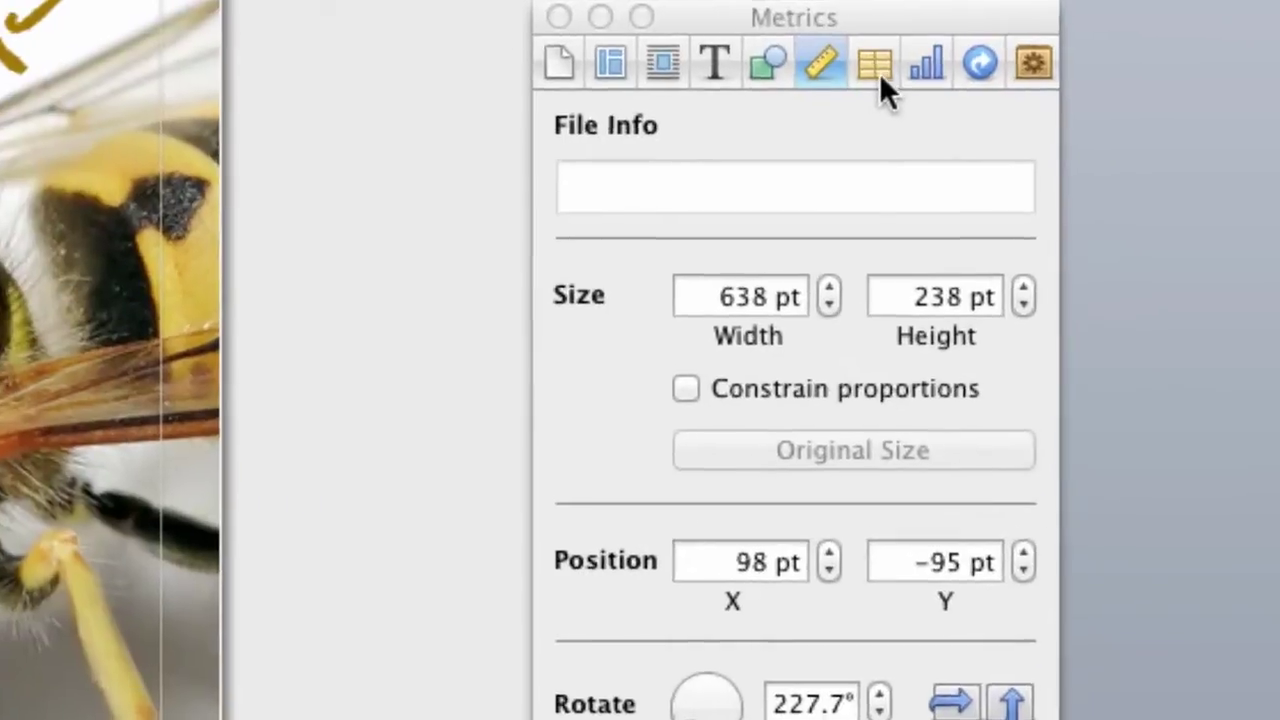
pyautogui.click(1056, 60)
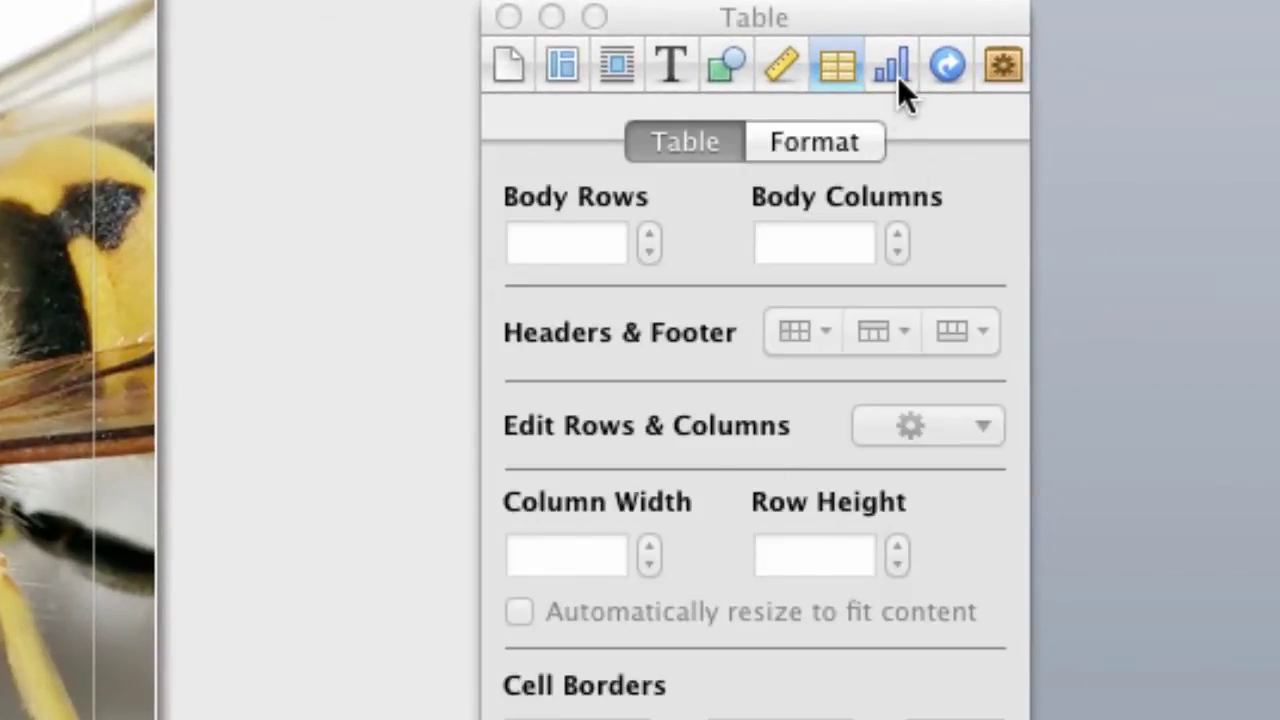
# Step: Look over the Chart inspector's Axis and Series tabs, then switch to the Hyperlink pane
pyautogui.click(893, 70)
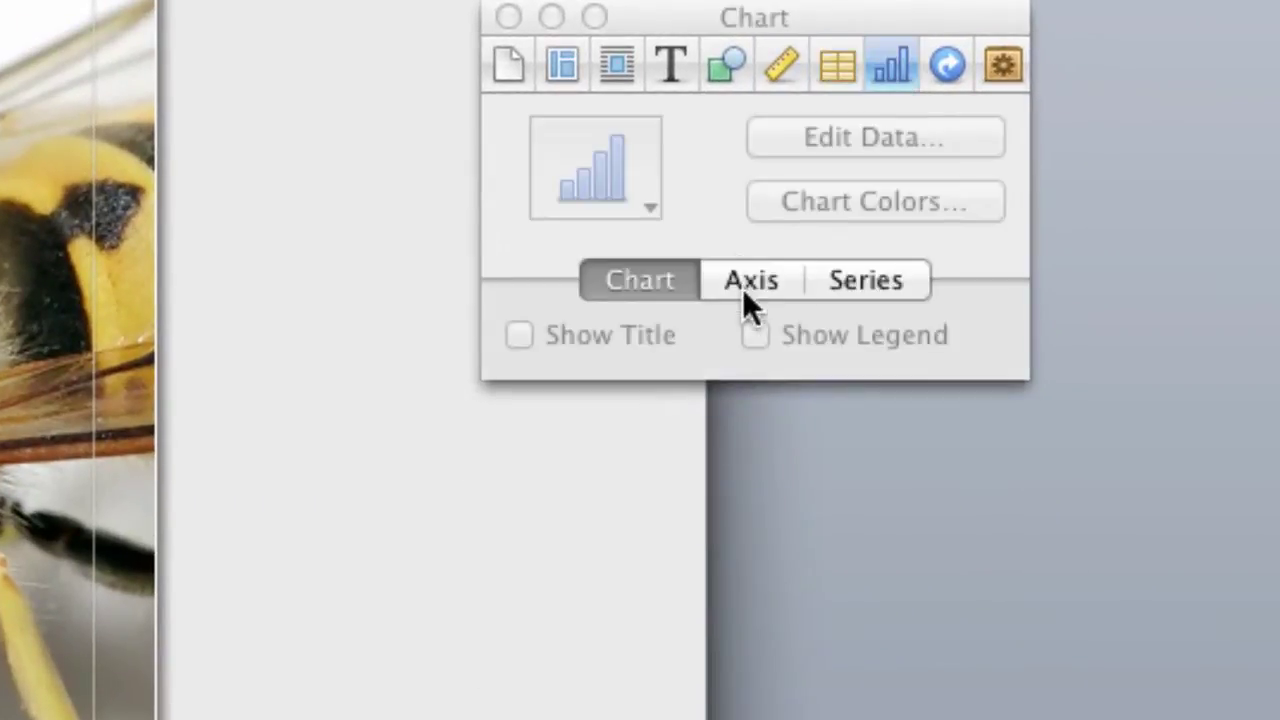
pyautogui.click(745, 286)
pyautogui.click(878, 280)
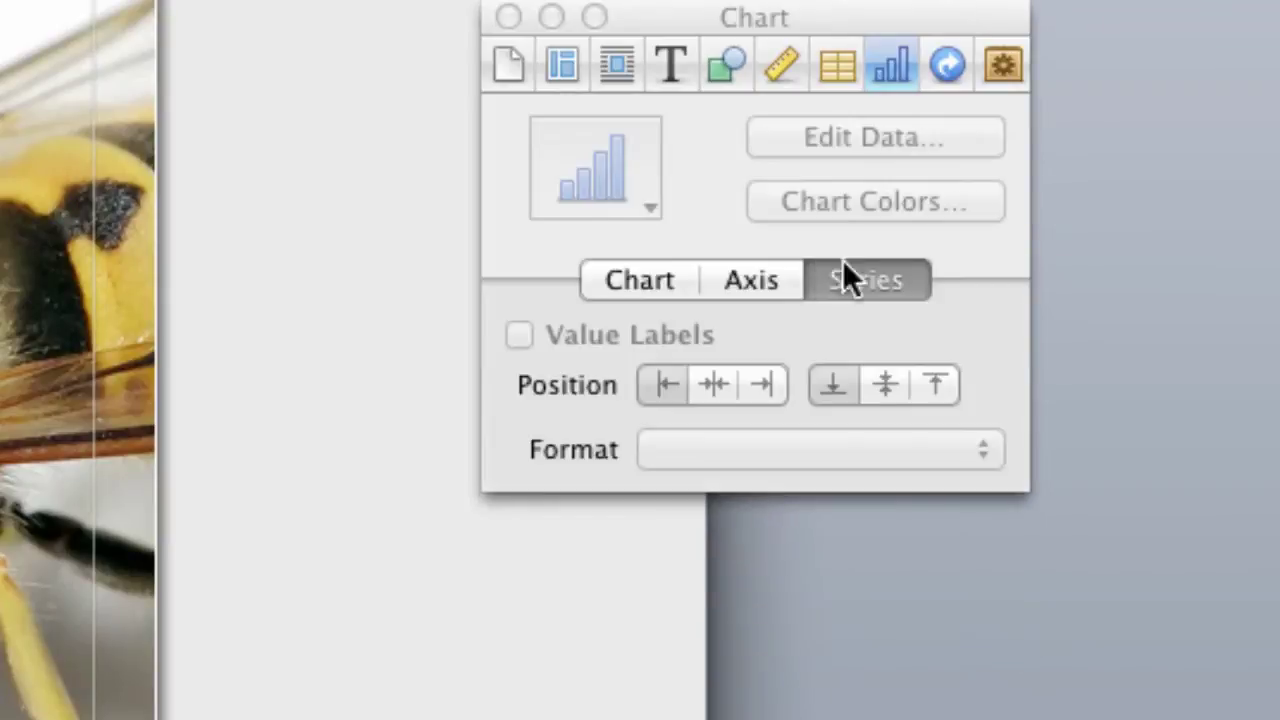
pyautogui.click(940, 68)
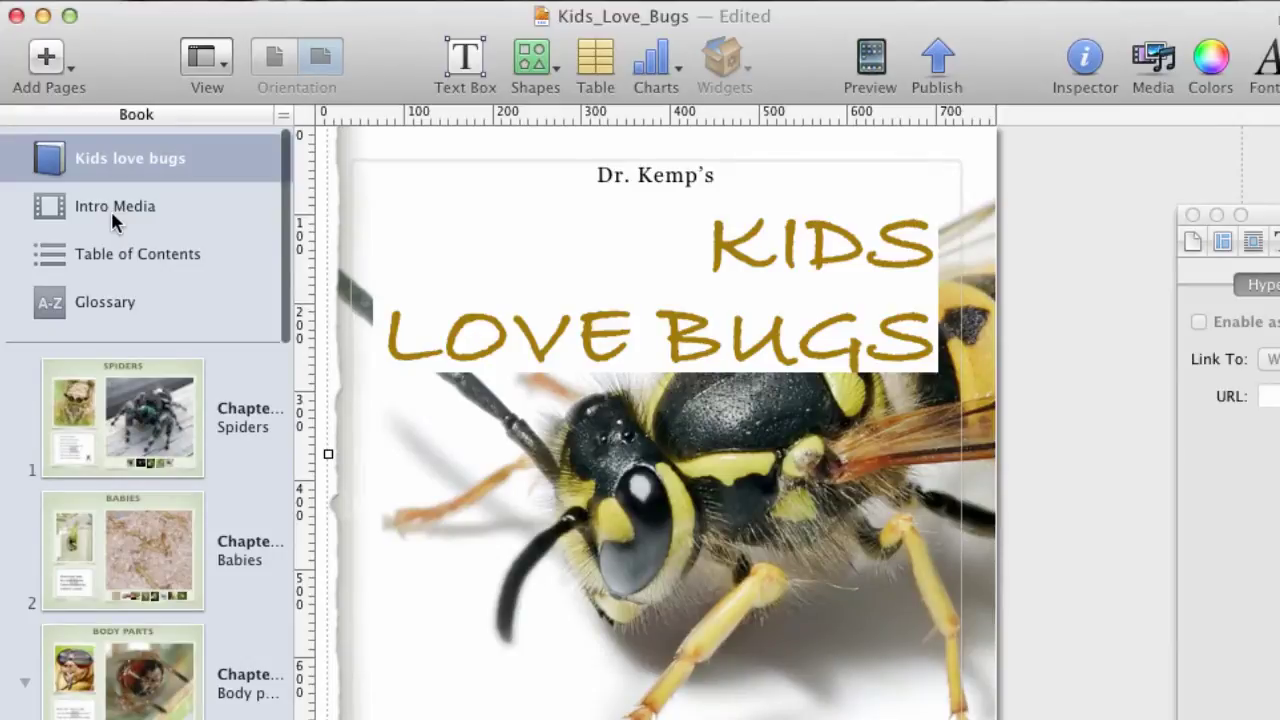
# Step: Open Intro Media and play the butterfly video, then open the Table of Contents
pyautogui.click(111, 212)
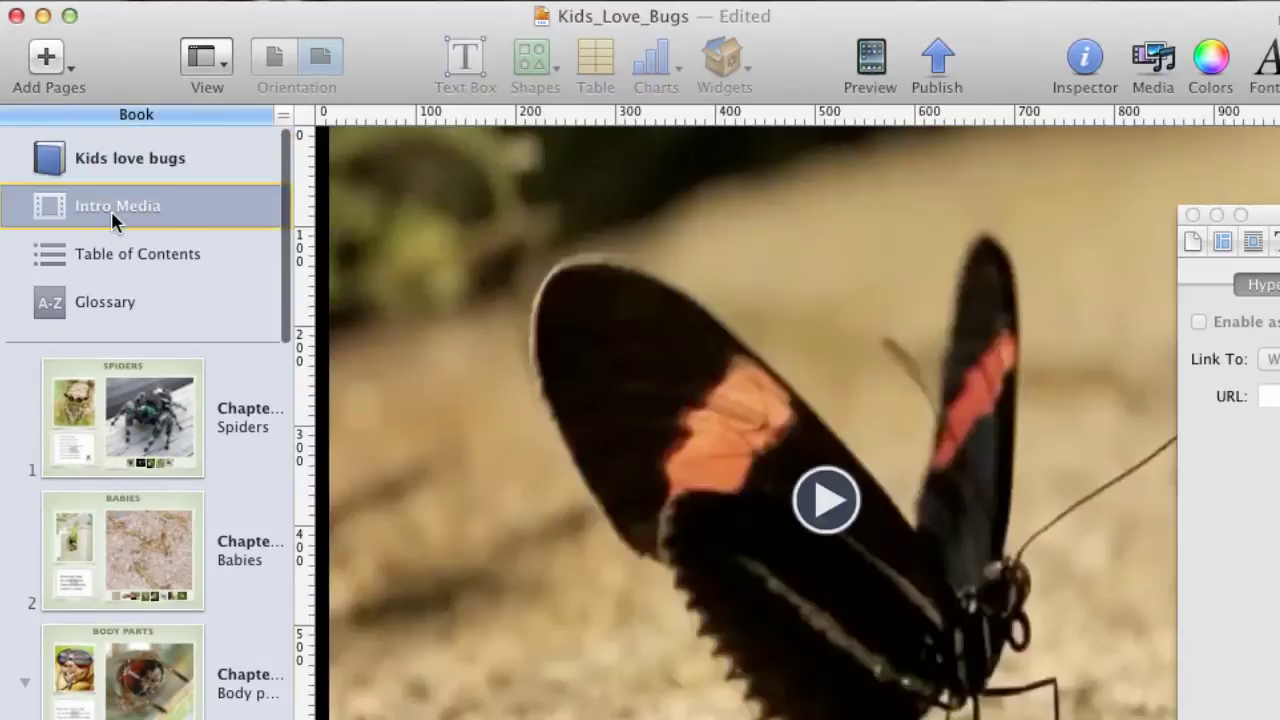
pyautogui.click(827, 508)
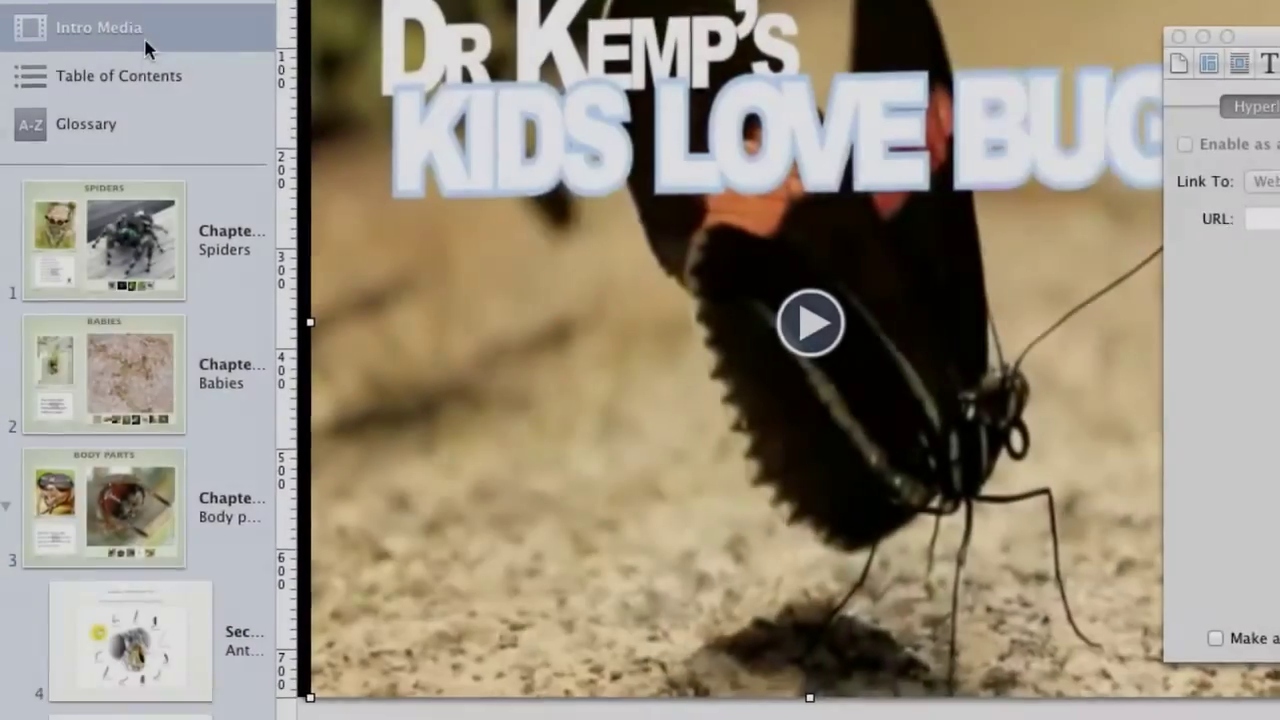
pyautogui.click(129, 103)
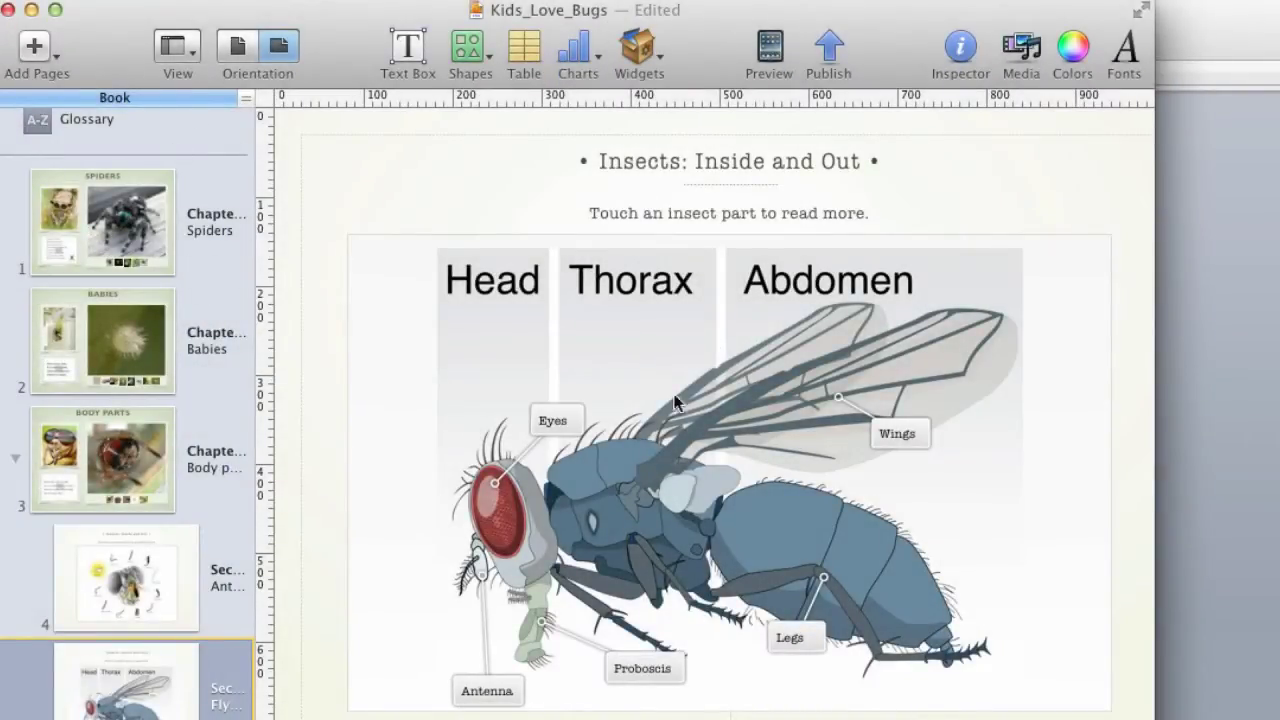
# Step: Open the Spiders chapter and step through its gallery photos two to five
pyautogui.click(645, 50)
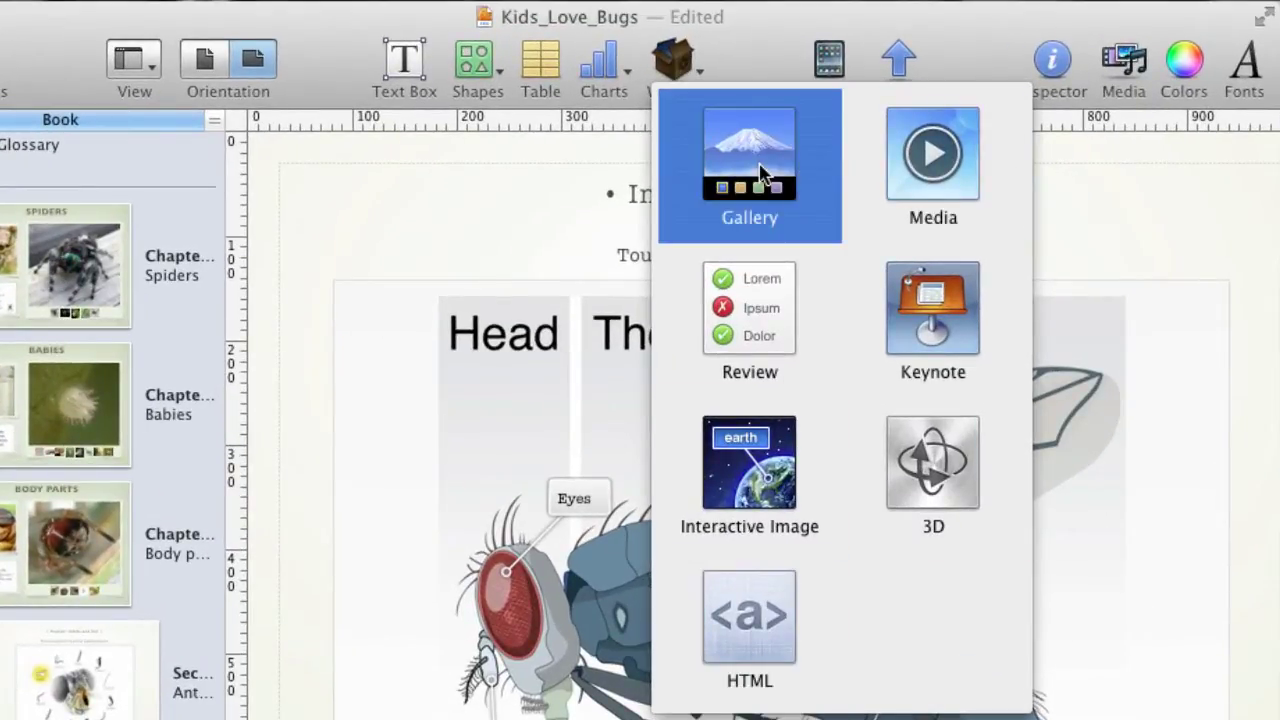
pyautogui.click(57, 278)
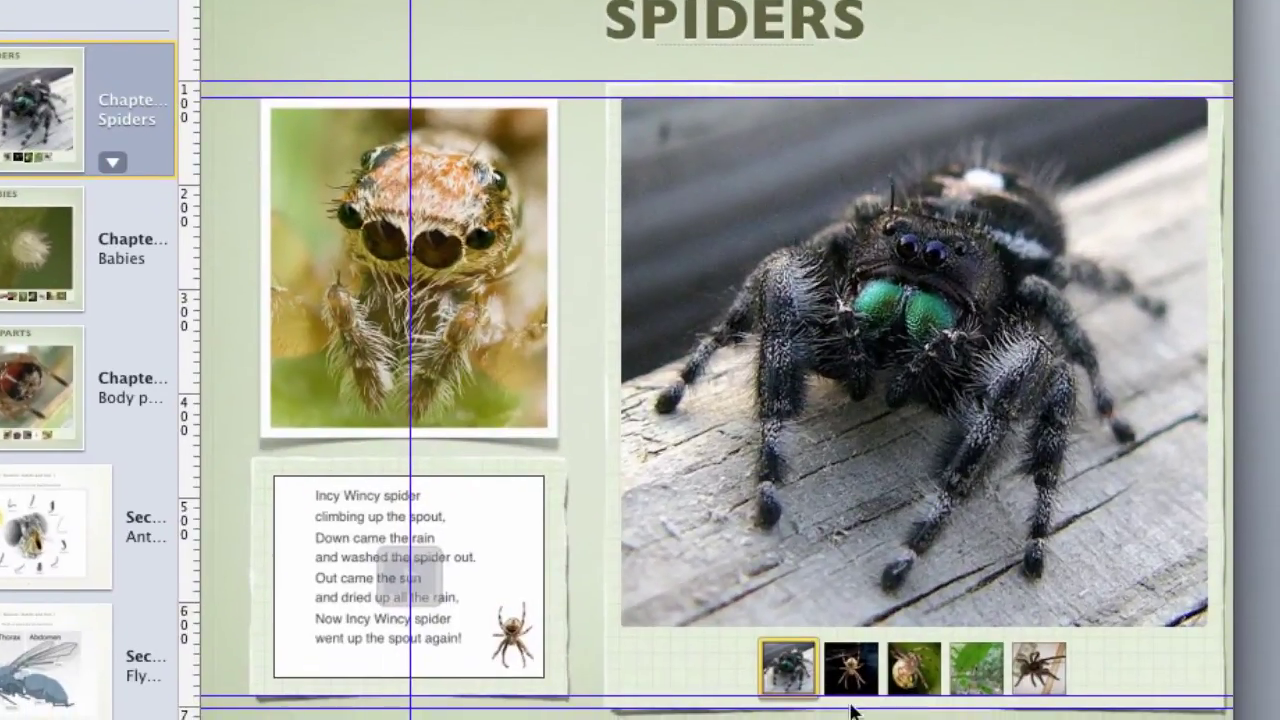
pyautogui.click(862, 672)
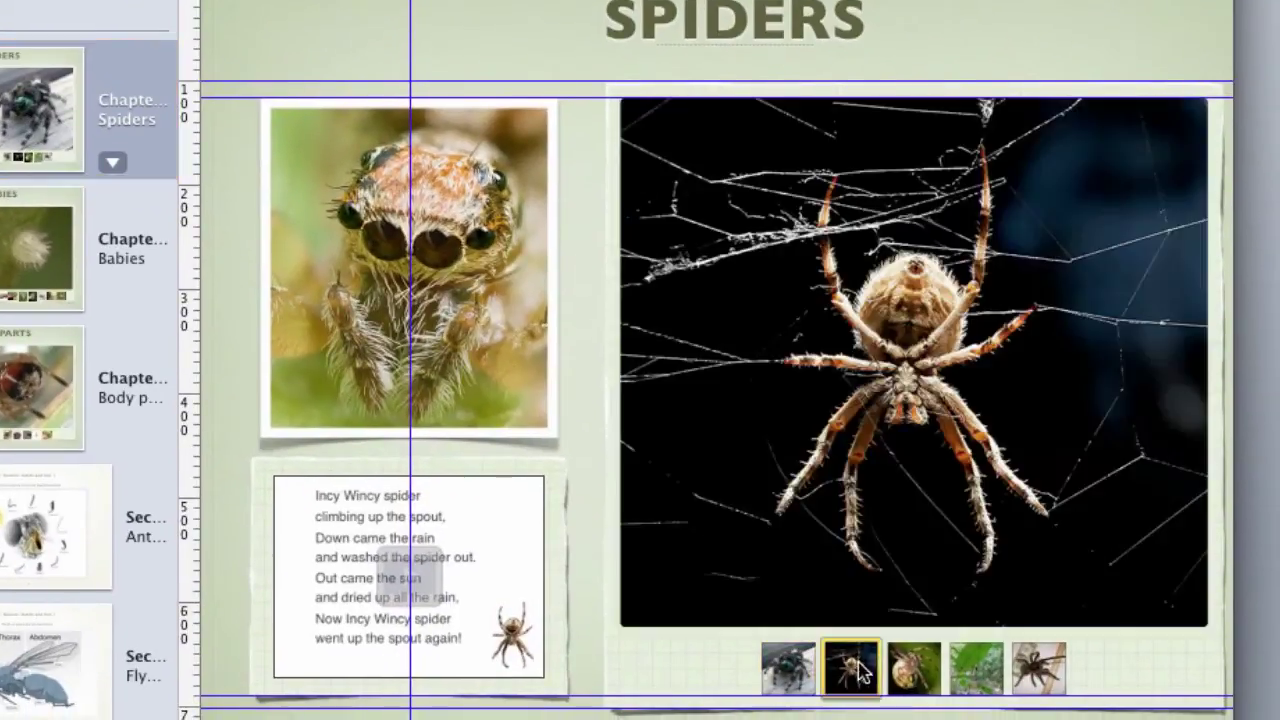
pyautogui.click(928, 674)
pyautogui.click(995, 676)
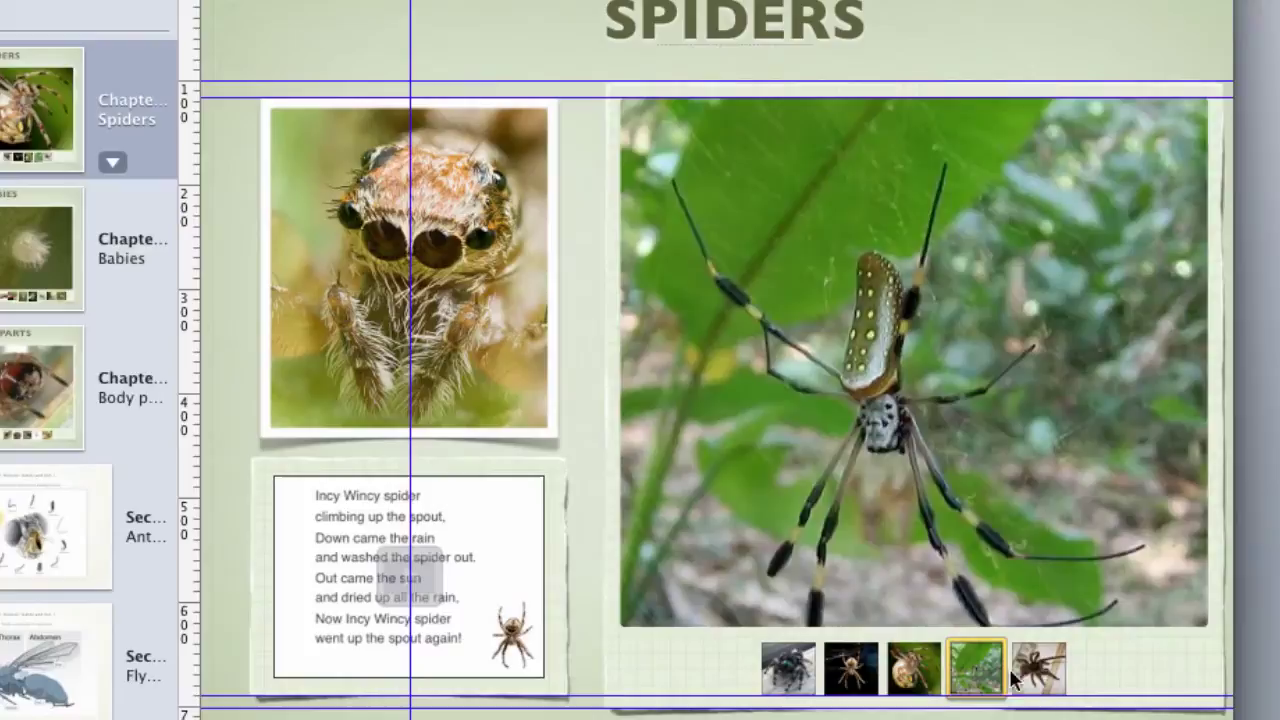
pyautogui.click(1040, 668)
# Step: Open the Babies chapter and play its chrysalis video widget
pyautogui.click(629, 0)
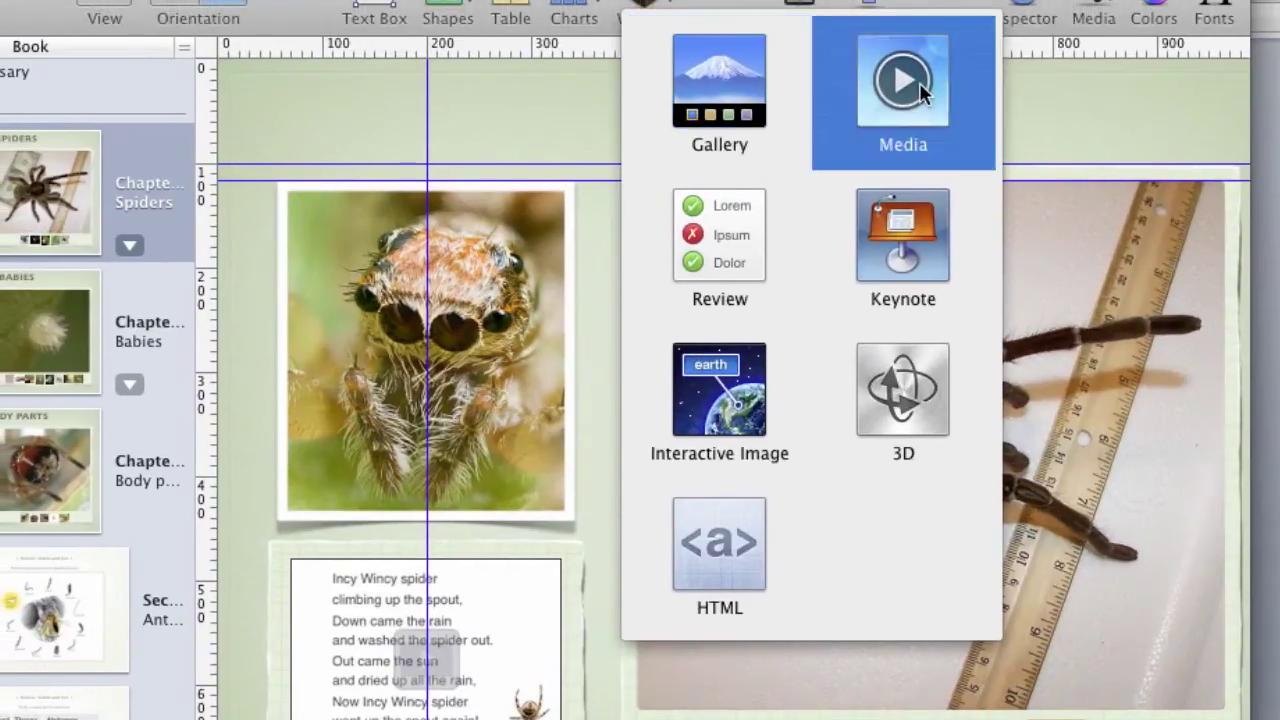
pyautogui.click(134, 300)
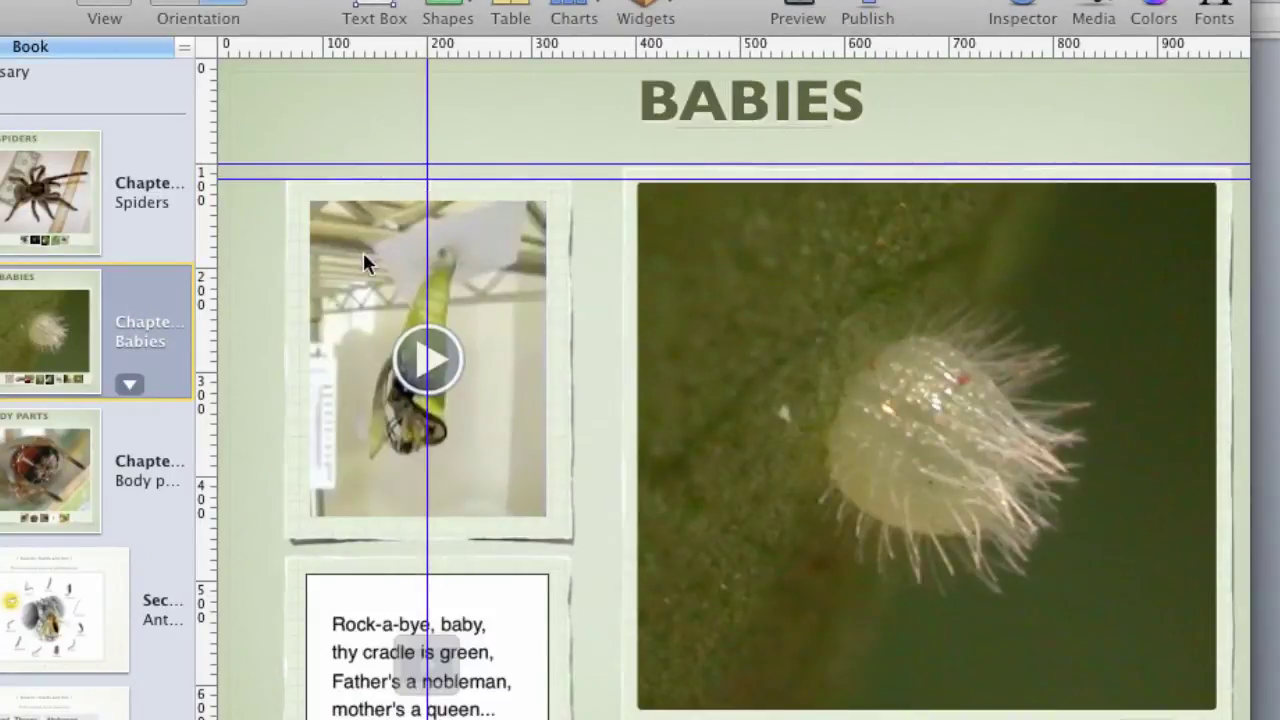
pyautogui.click(443, 375)
pyautogui.click(441, 367)
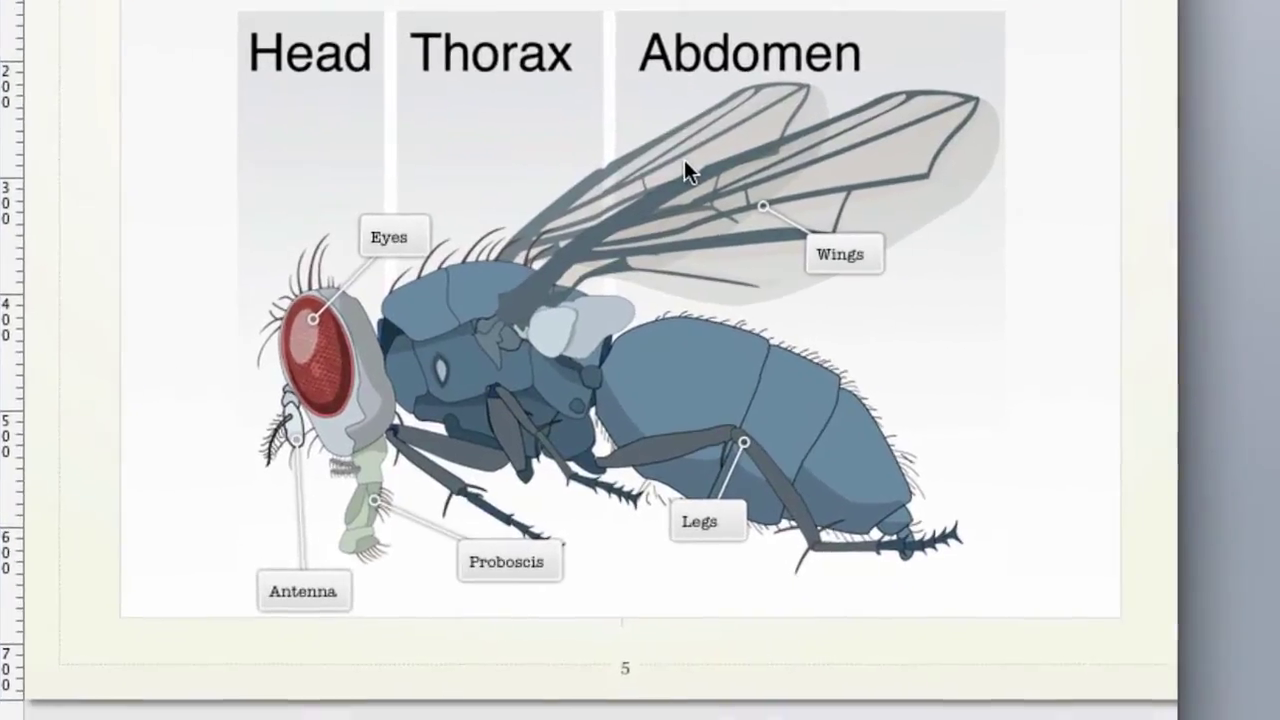
# Step: Zoom the fly image to 140% on the eye, place the Eyes label beside it, and save the view
pyautogui.click(406, 236)
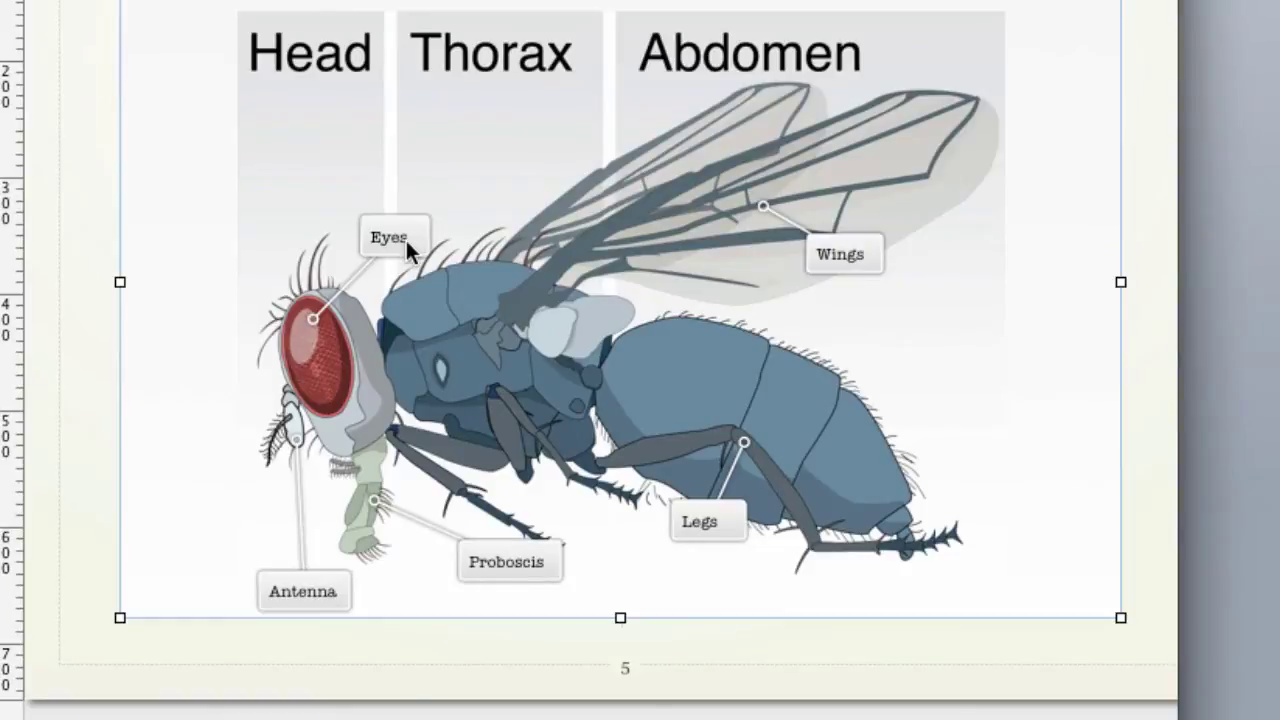
pyautogui.click(406, 240)
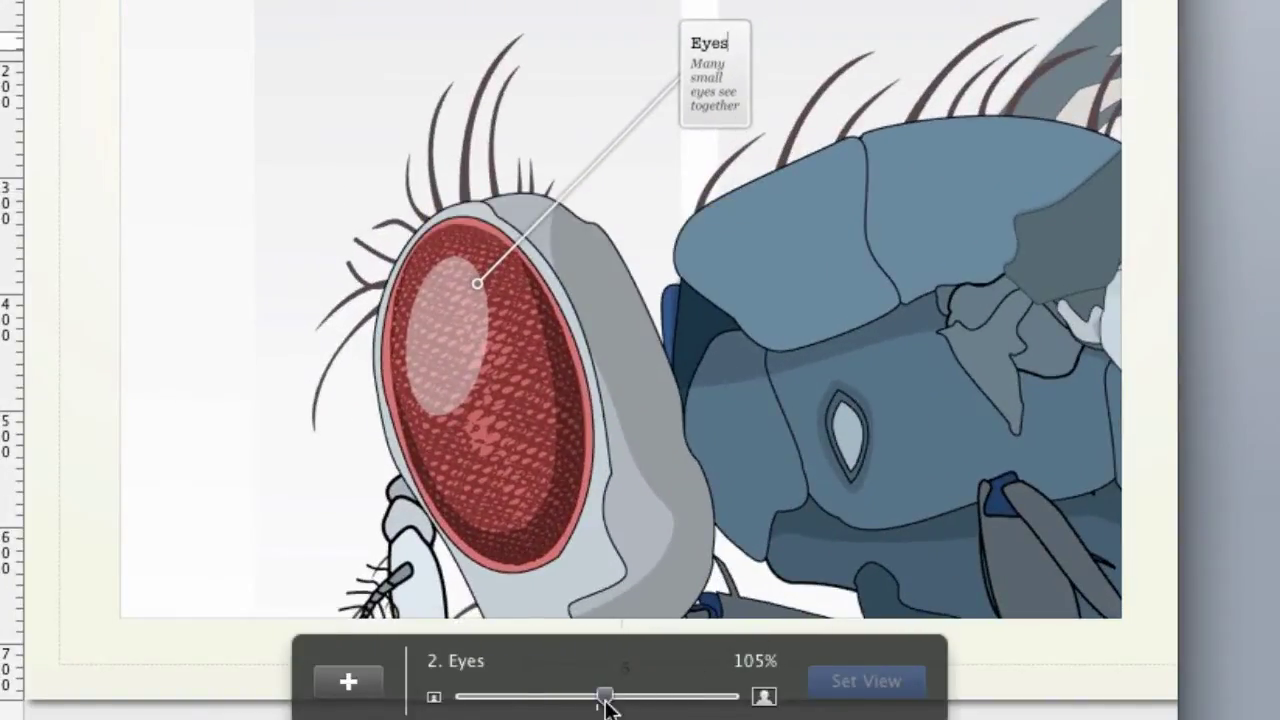
pyautogui.moveTo(711, 38); pyautogui.dragTo(199, 177)
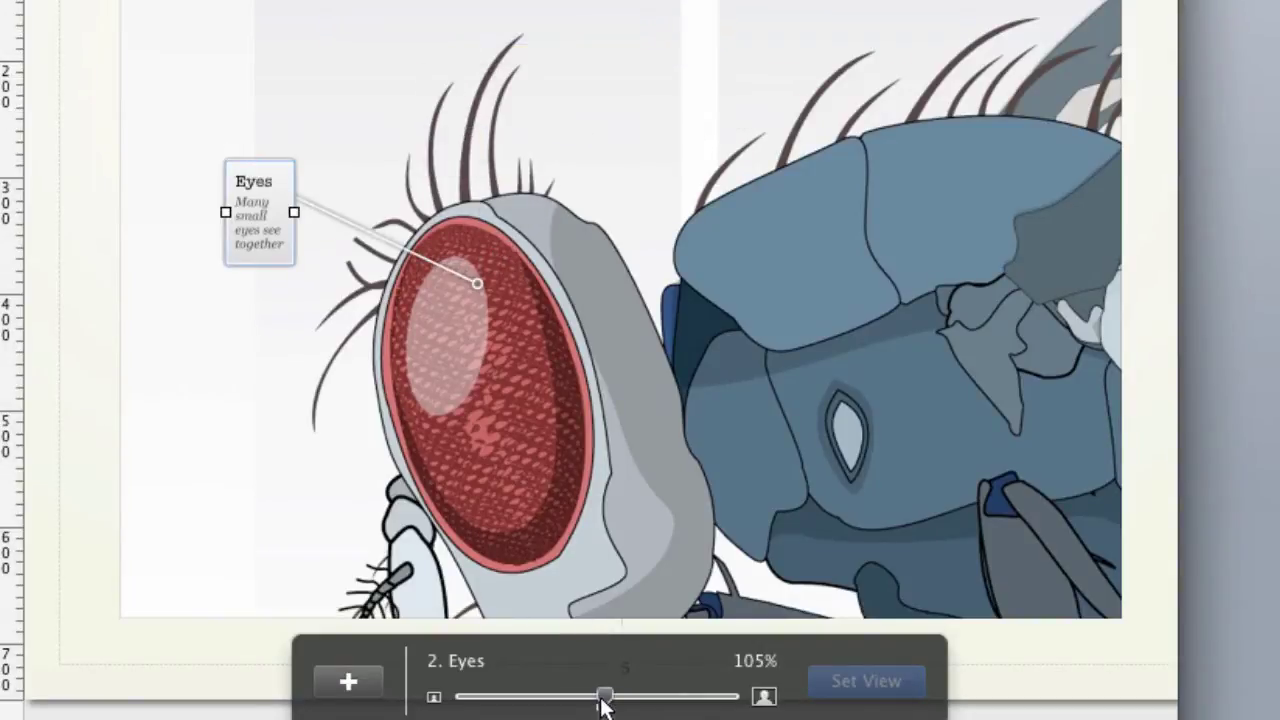
pyautogui.moveTo(604, 705); pyautogui.dragTo(660, 697)
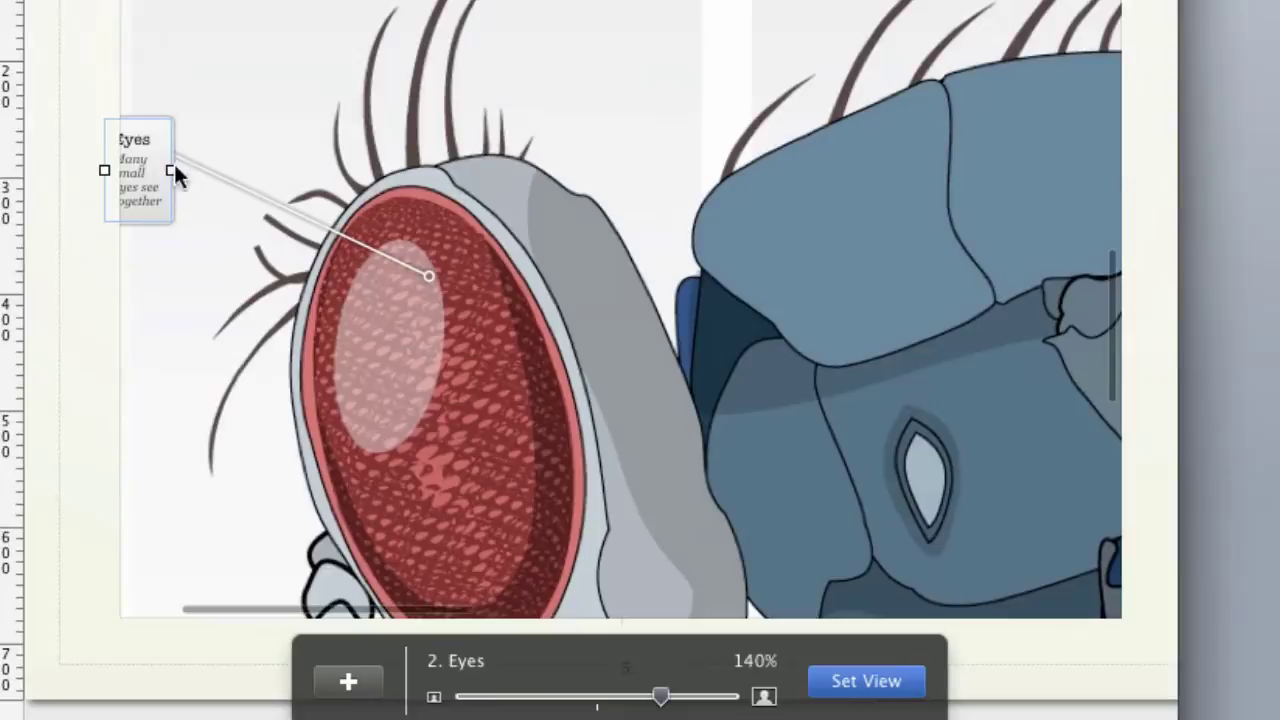
pyautogui.moveTo(174, 166); pyautogui.dragTo(293, 134)
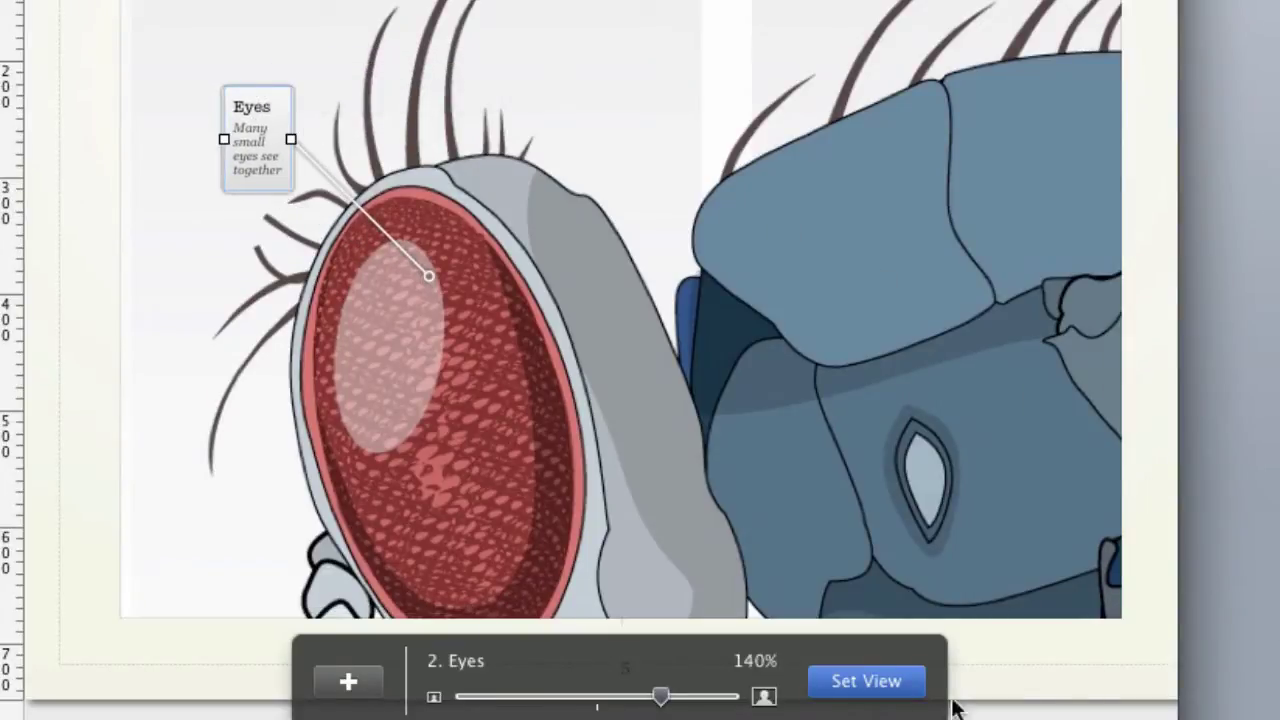
pyautogui.click(913, 688)
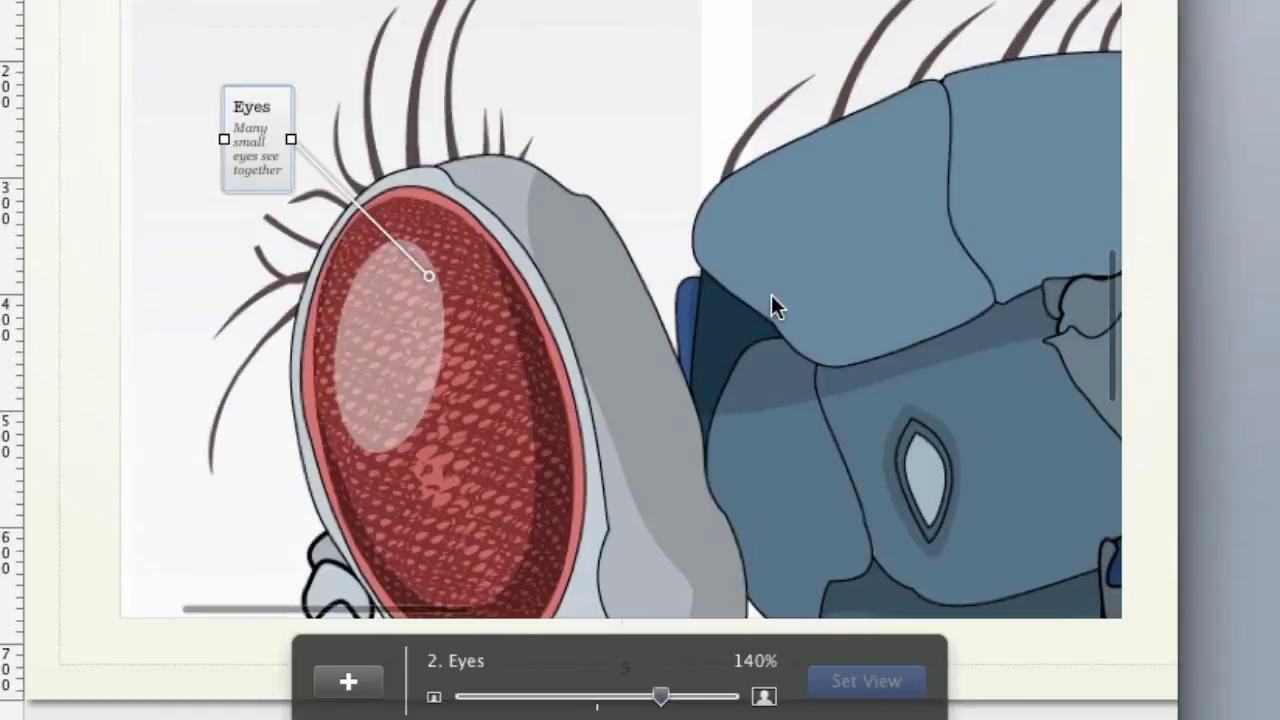
pyautogui.click(830, 316)
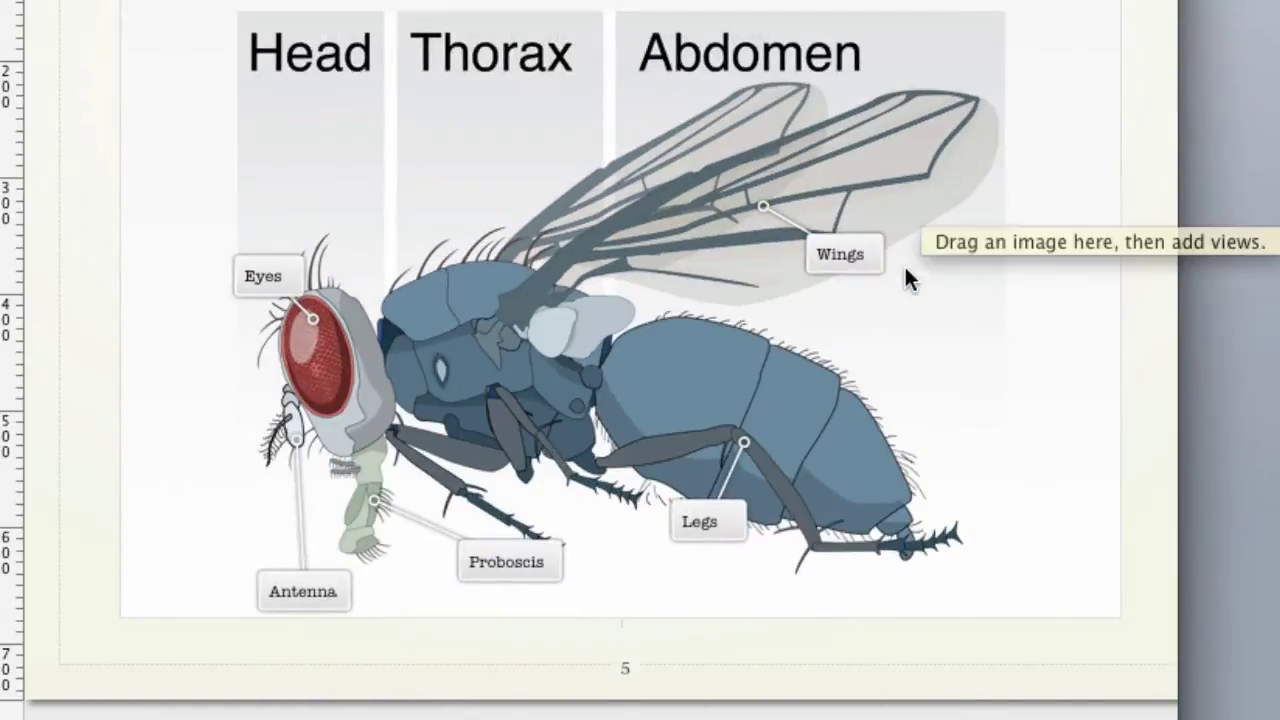
# Step: Preview the saved Eyes view on the fly image, then pick a Keynote widget
pyautogui.click(250, 283)
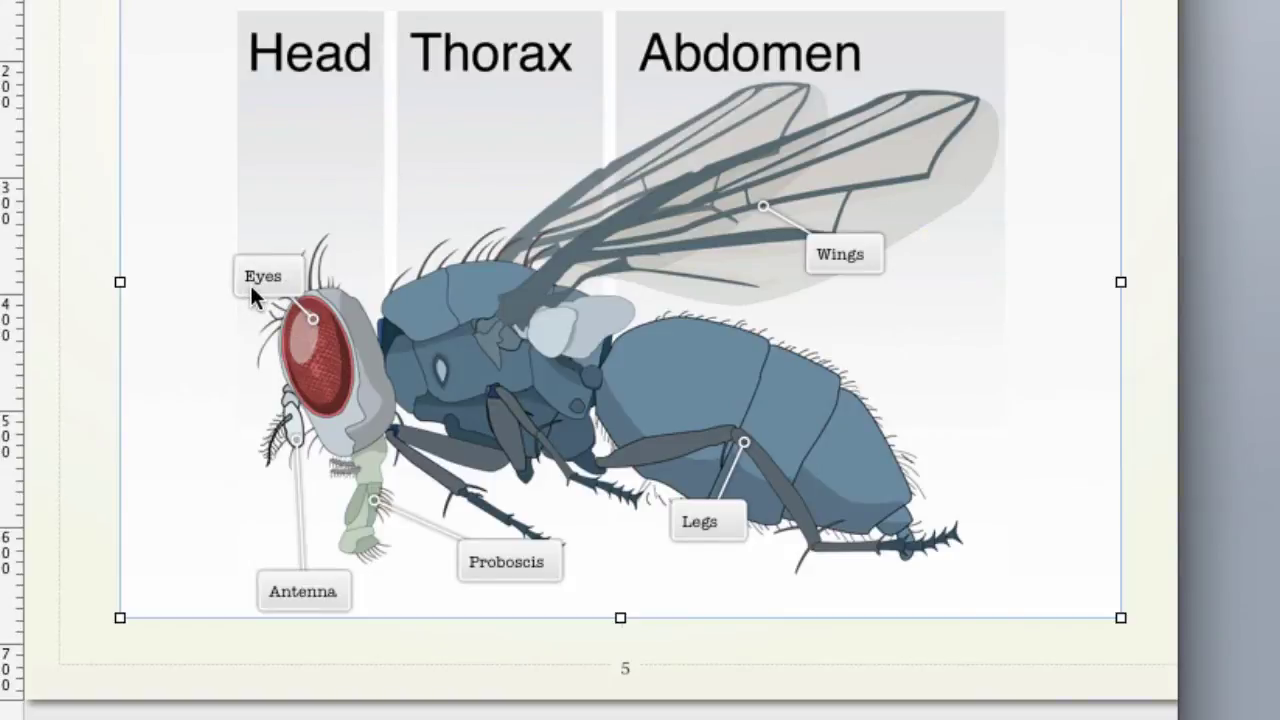
pyautogui.click(250, 283)
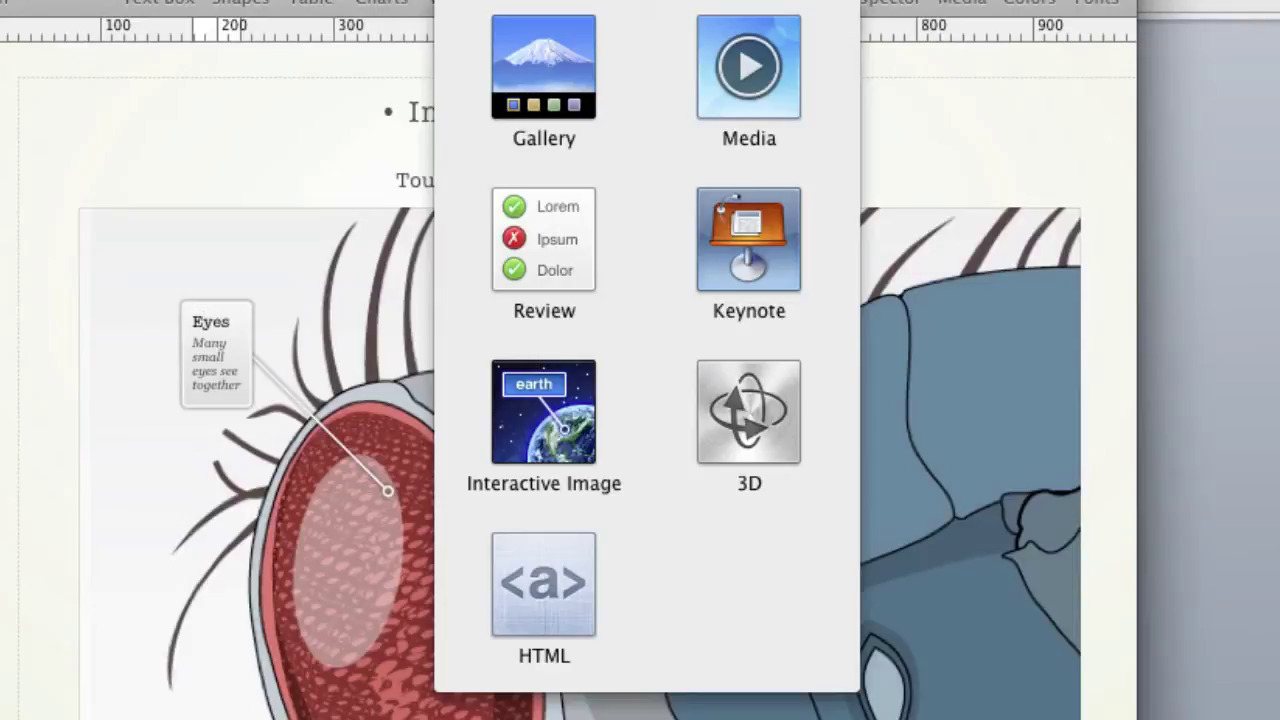
pyautogui.click(762, 288)
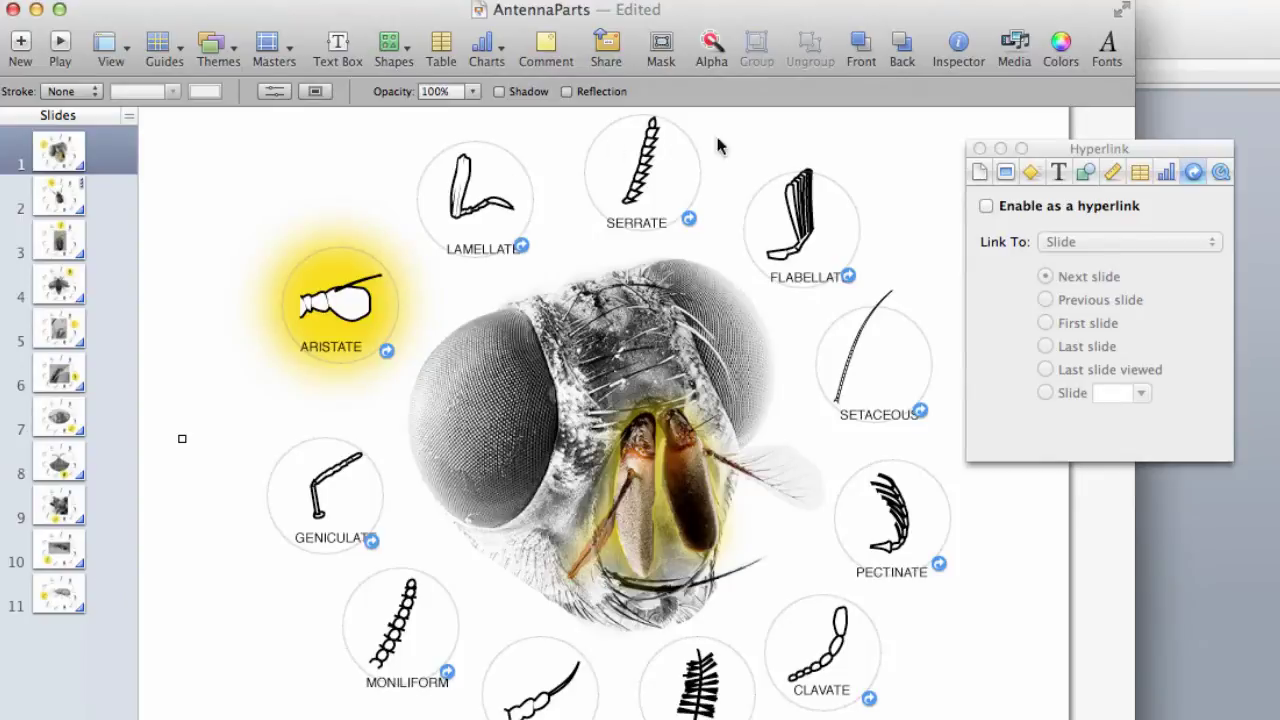
pyautogui.click(322, 520)
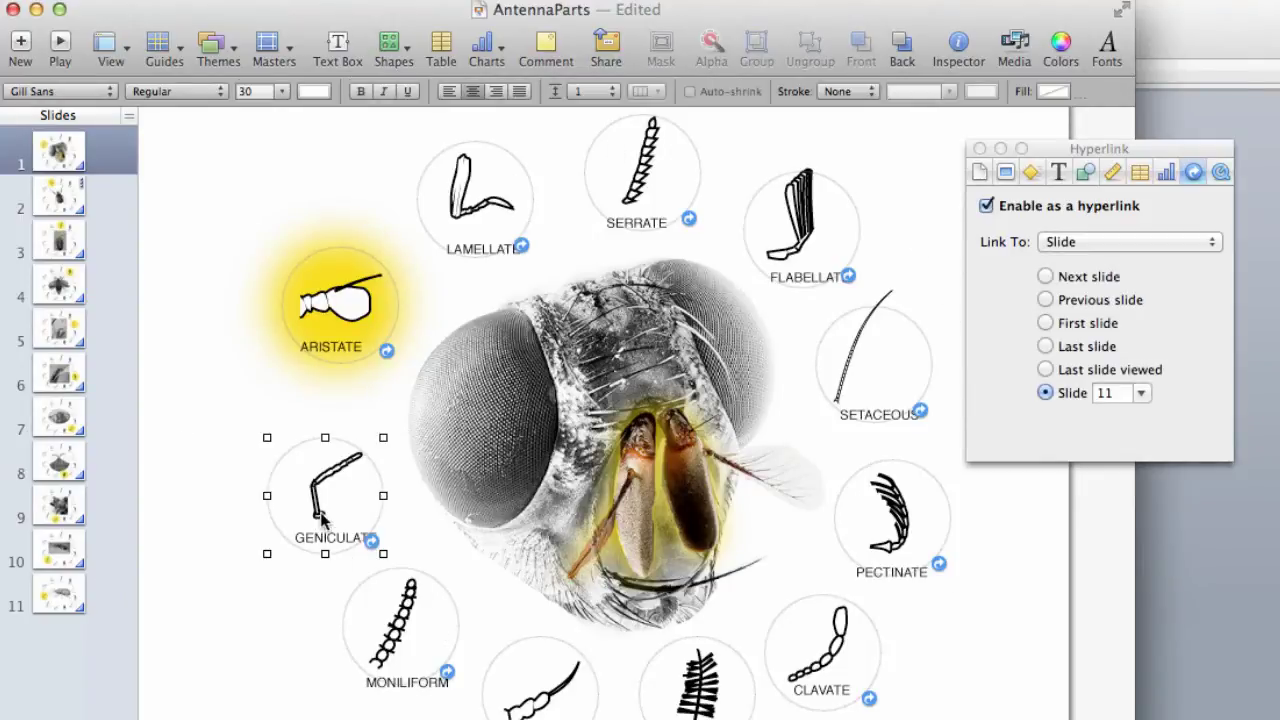
pyautogui.click(57, 205)
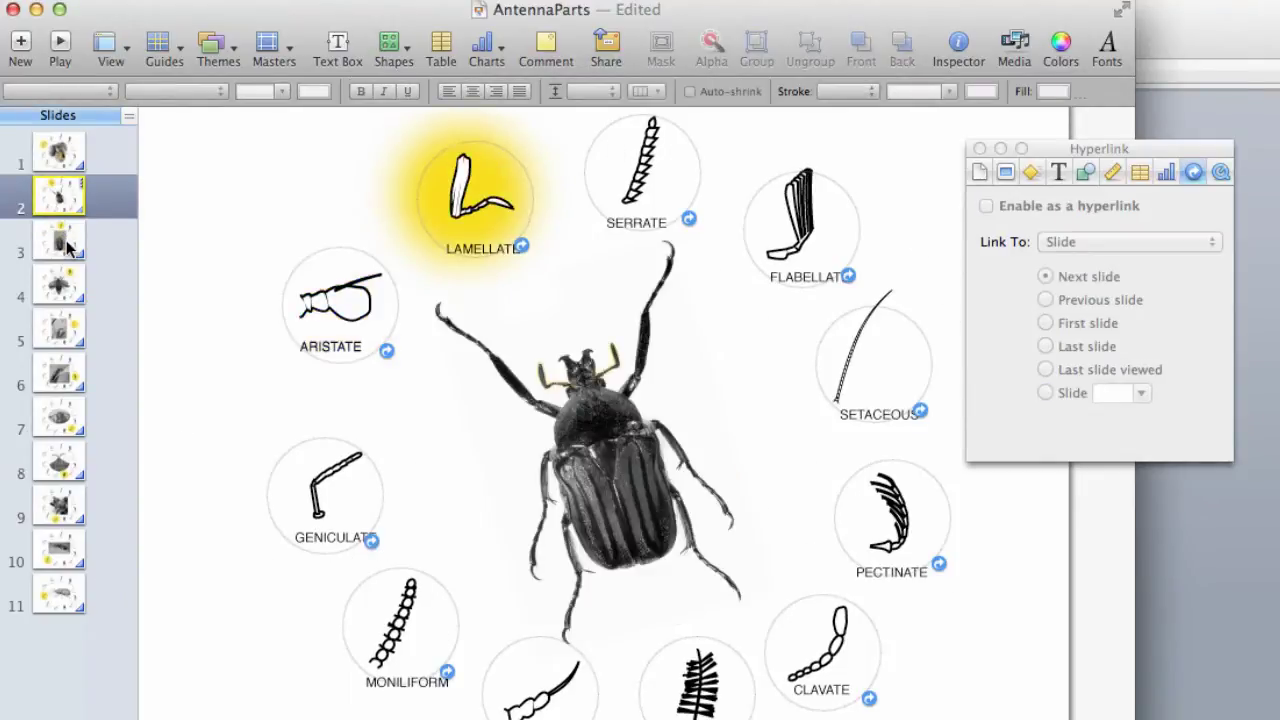
pyautogui.click(62, 243)
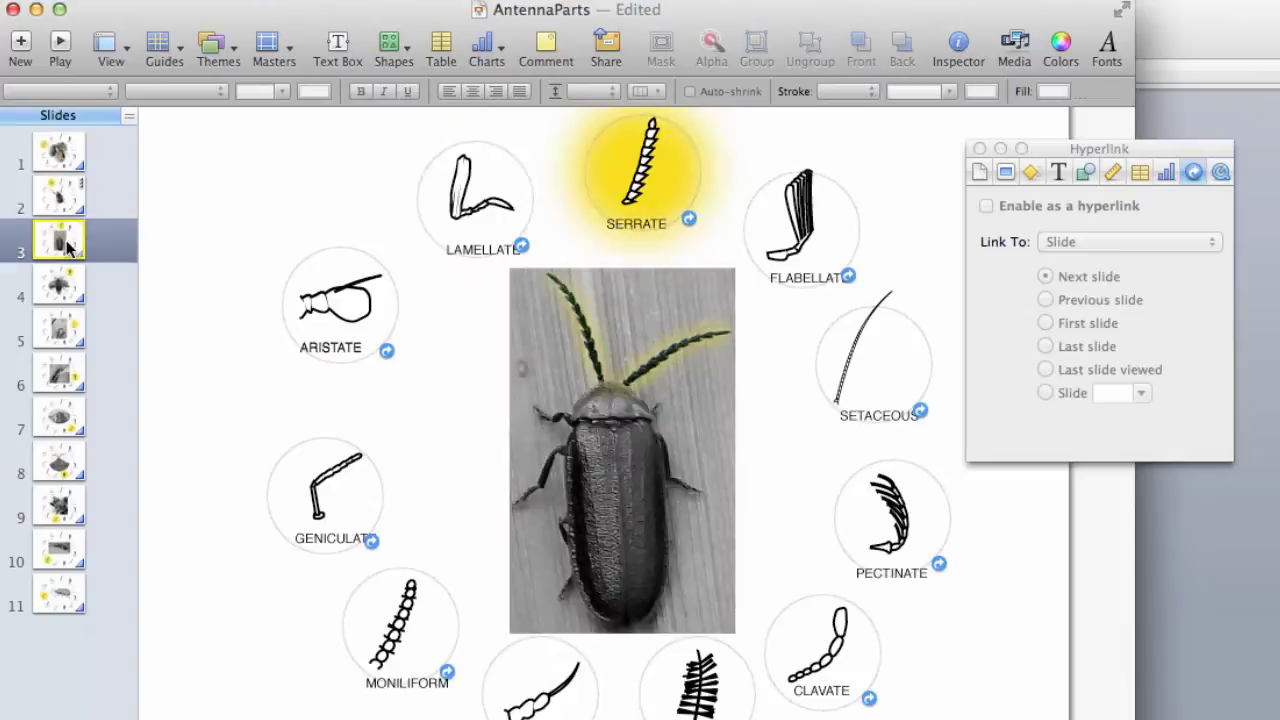
pyautogui.click(52, 290)
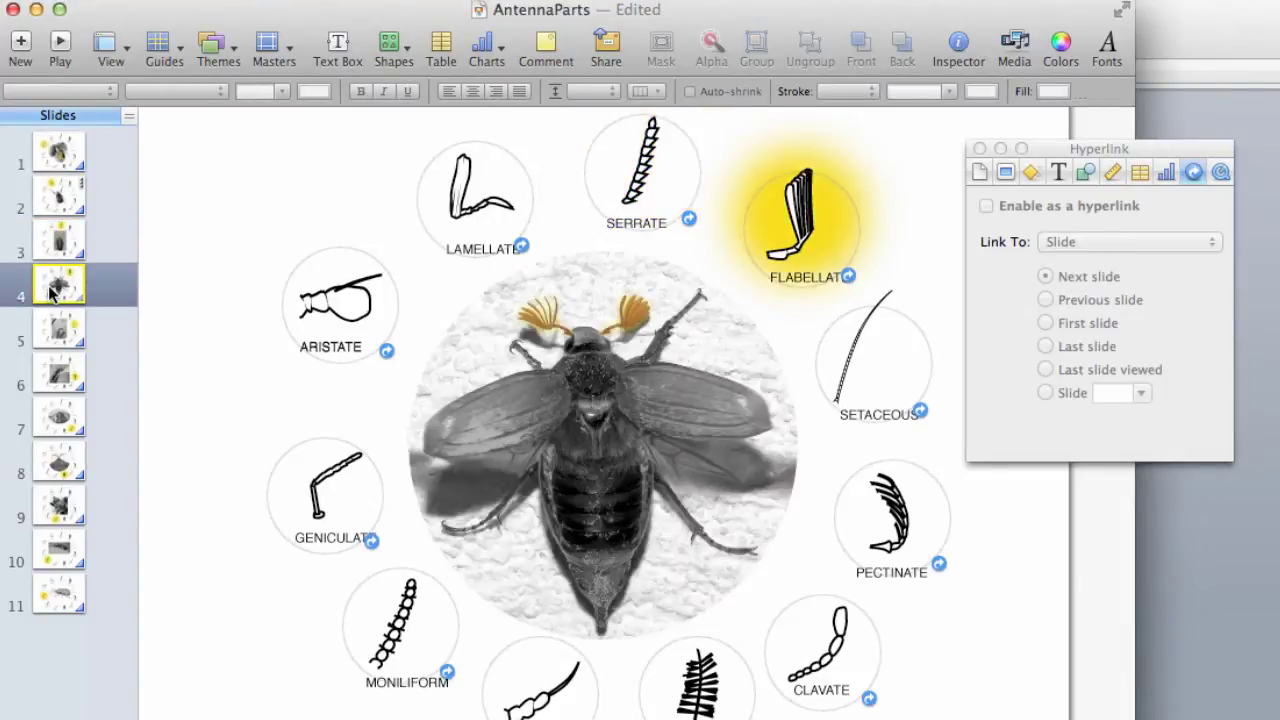
pyautogui.click(54, 340)
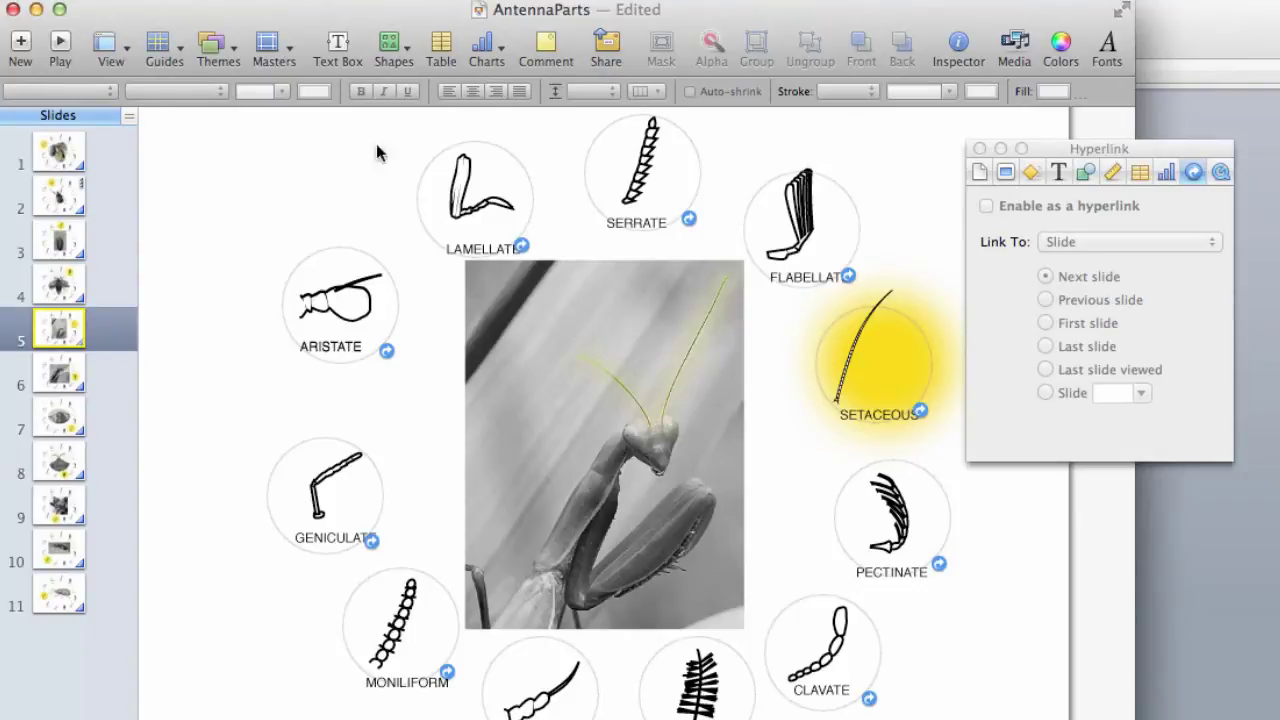
pyautogui.click(80, 155)
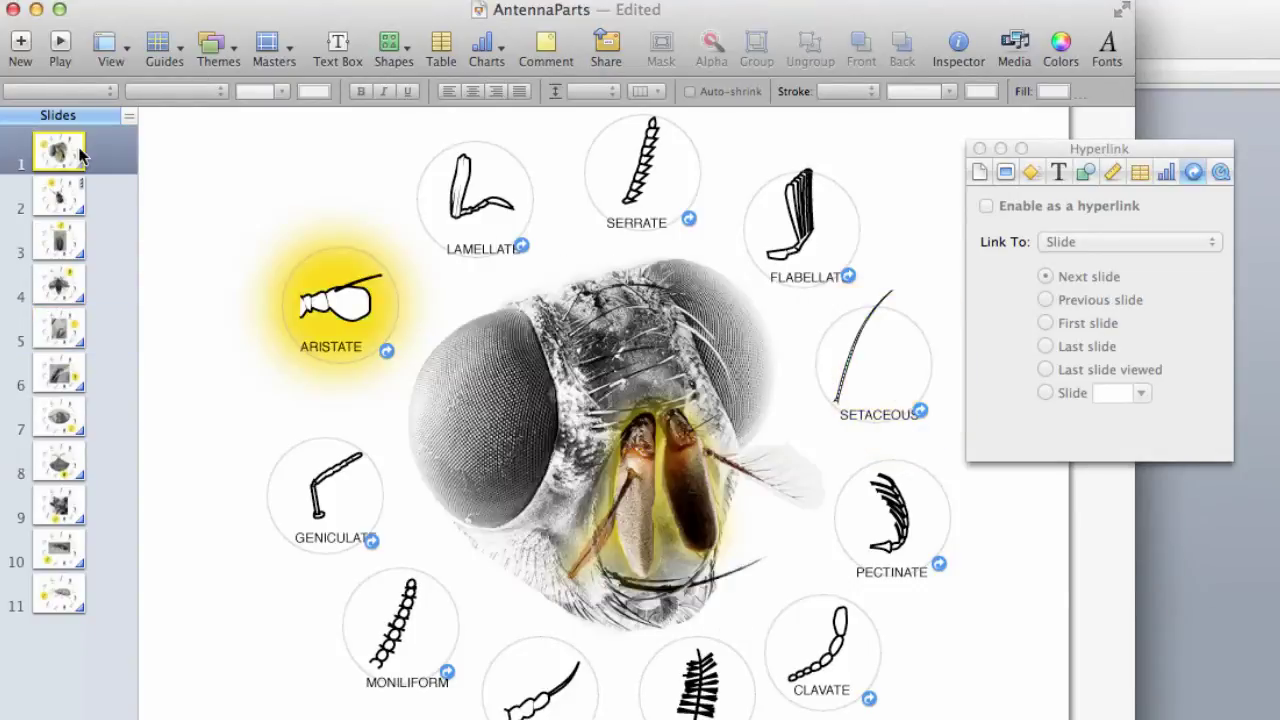
pyautogui.click(518, 165)
pyautogui.click(517, 170)
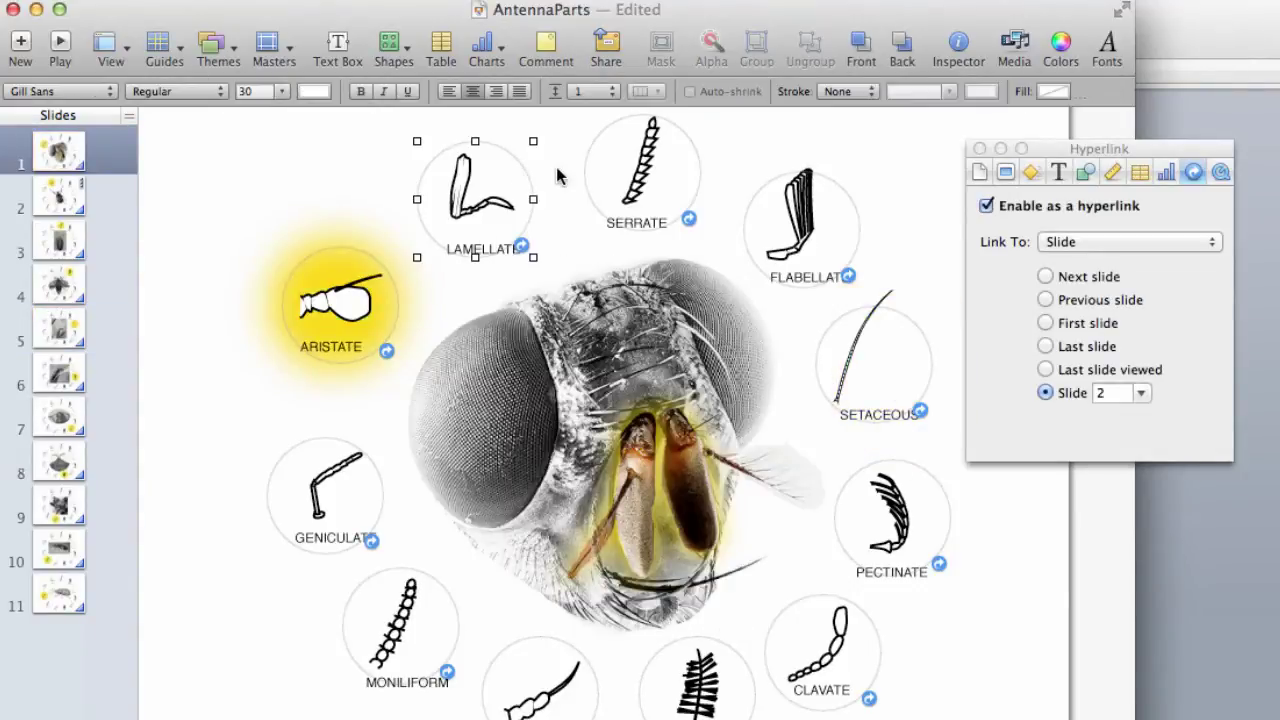
pyautogui.click(330, 268)
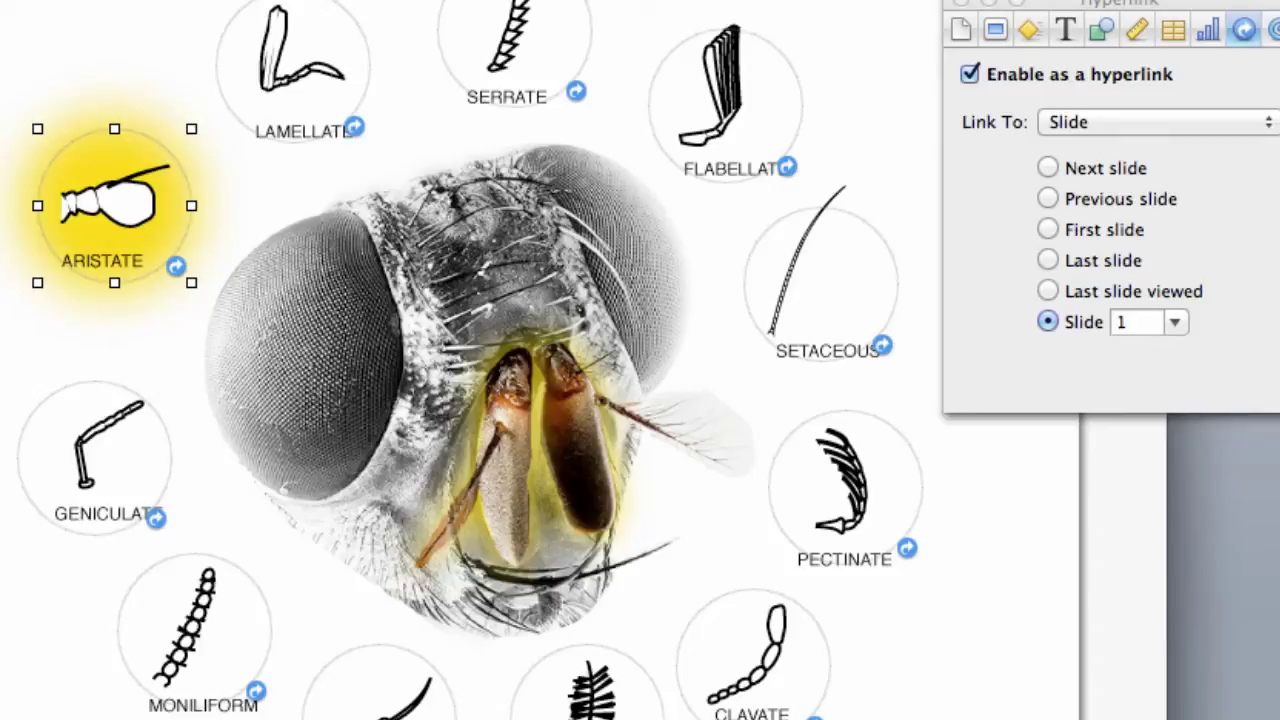
pyautogui.click(362, 46)
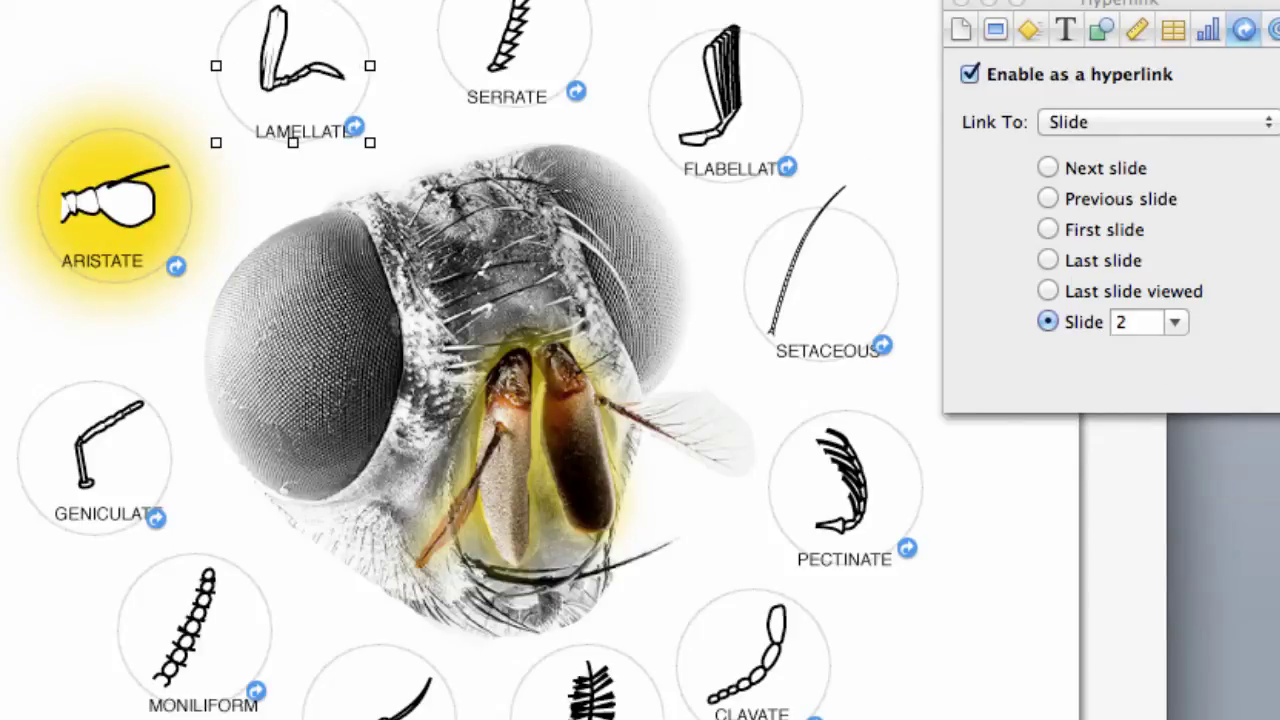
pyautogui.press('Down')
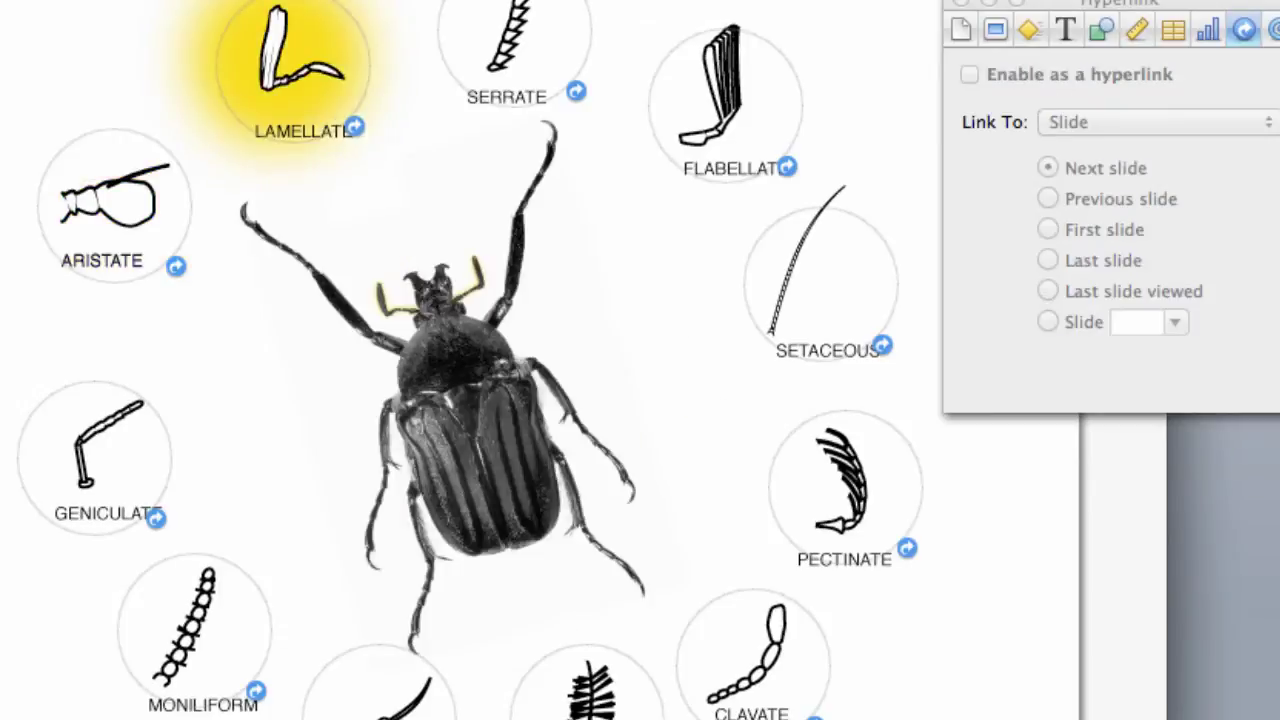
pyautogui.click(588, 28)
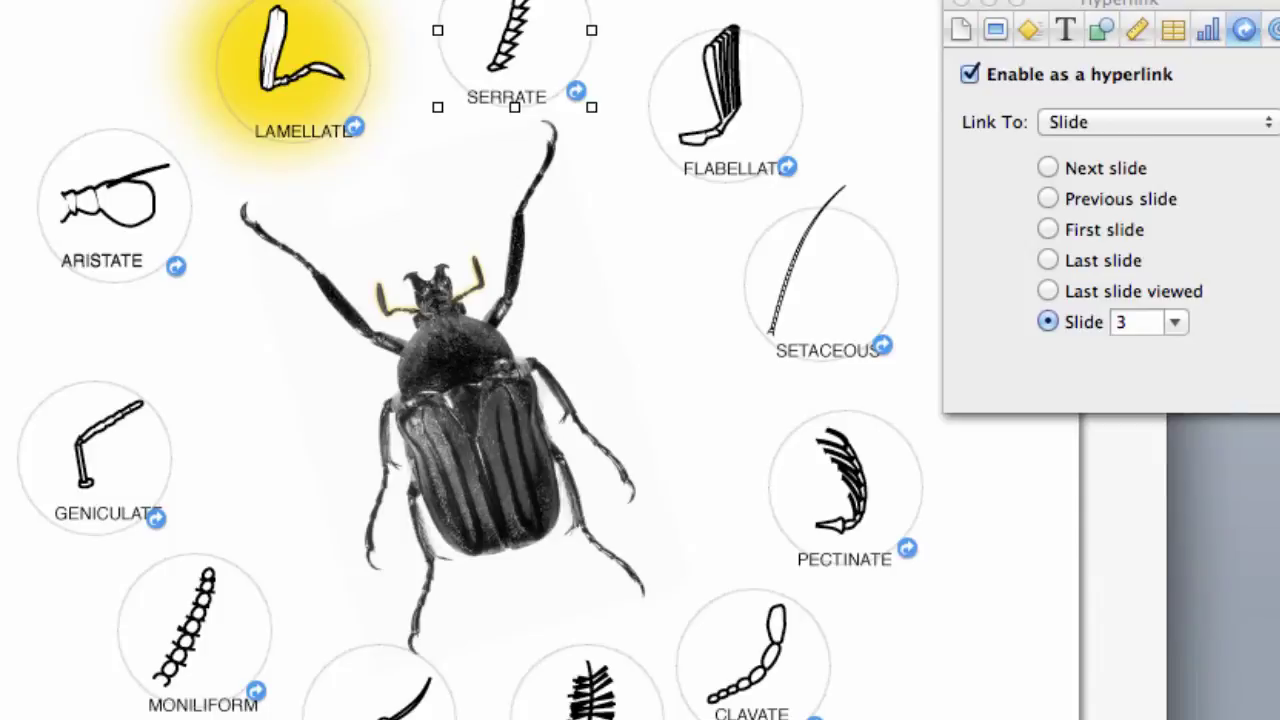
pyautogui.press('Up')
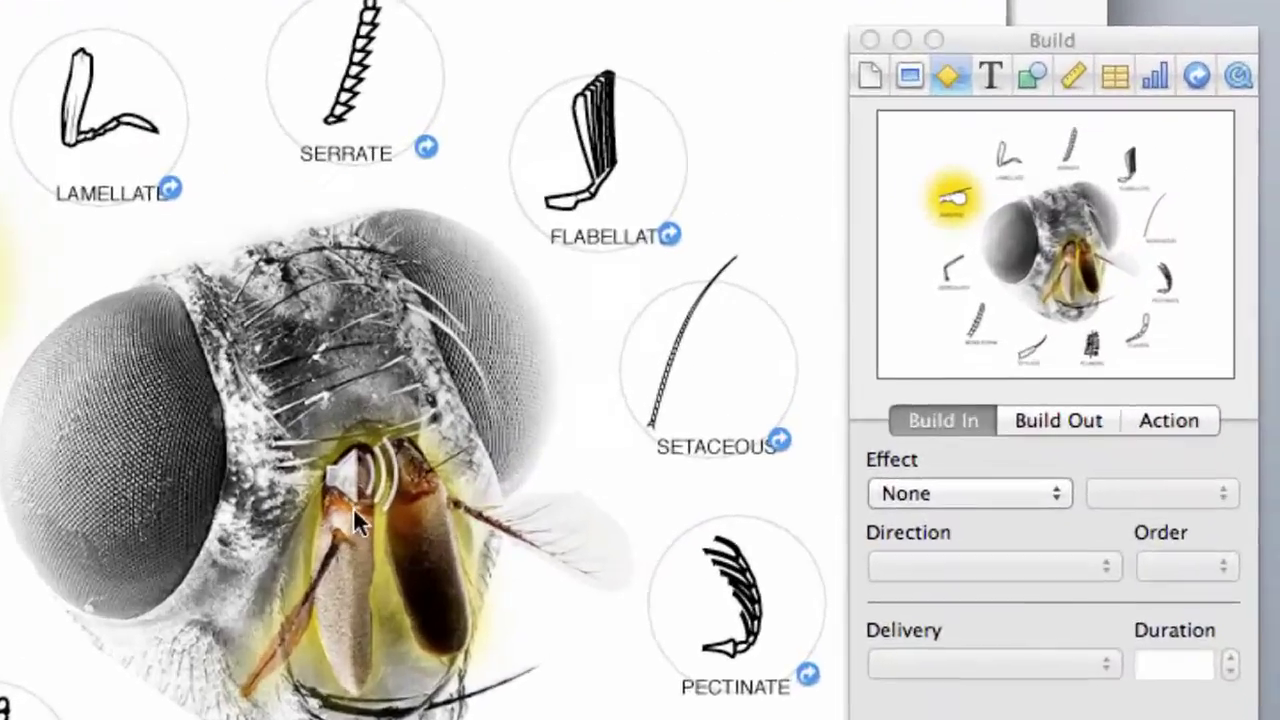
# Step: Bring the sound icon by the fly's mouth to the front and check its build effect
pyautogui.click(663, 336)
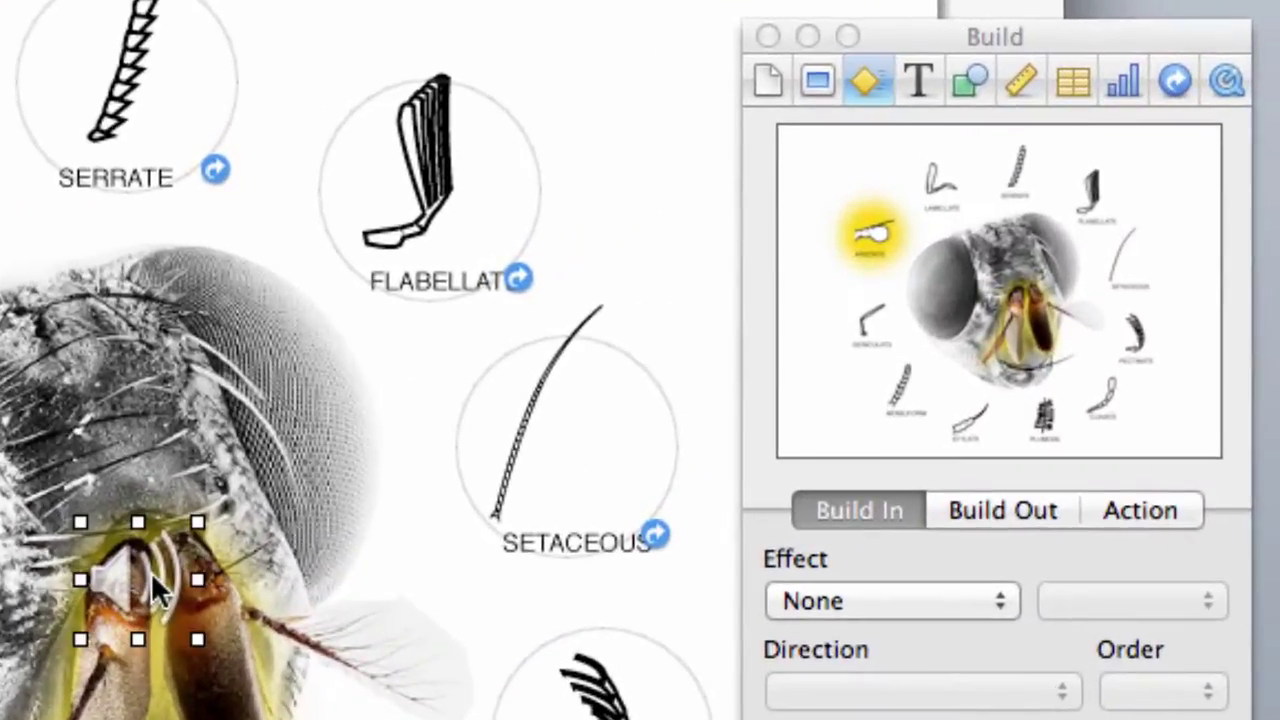
pyautogui.rightClick(151, 572)
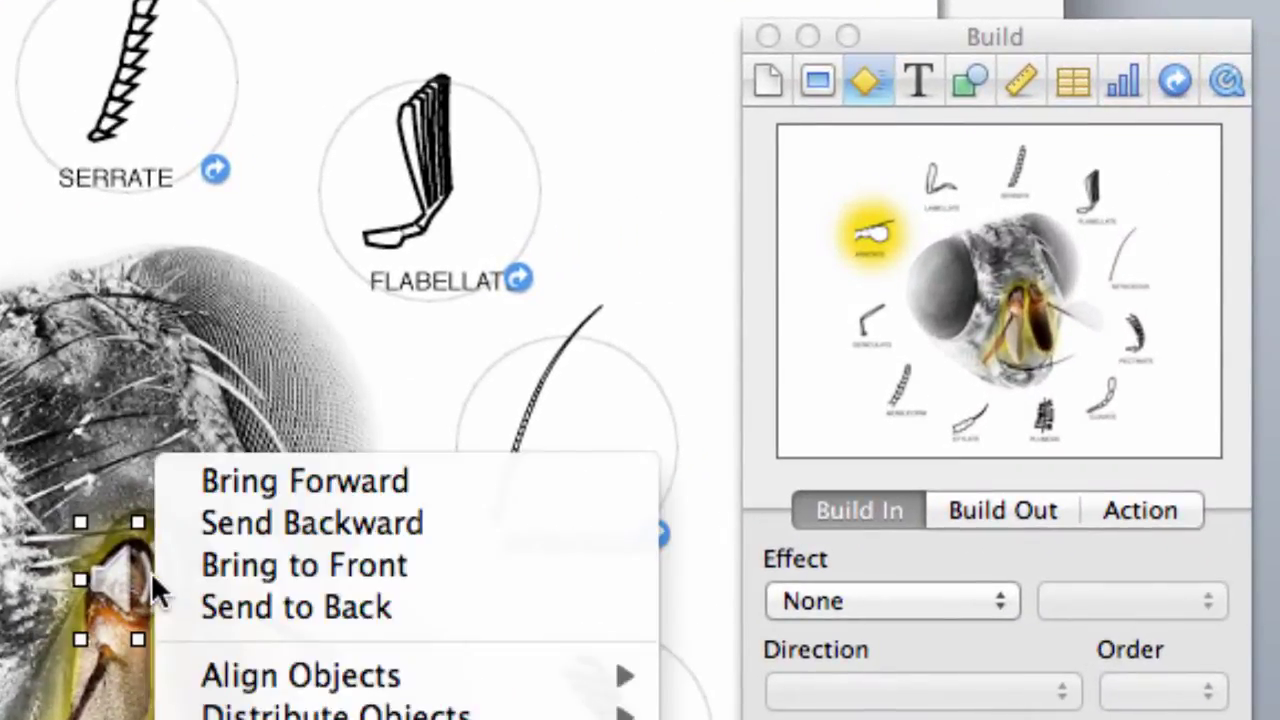
pyautogui.click(420, 566)
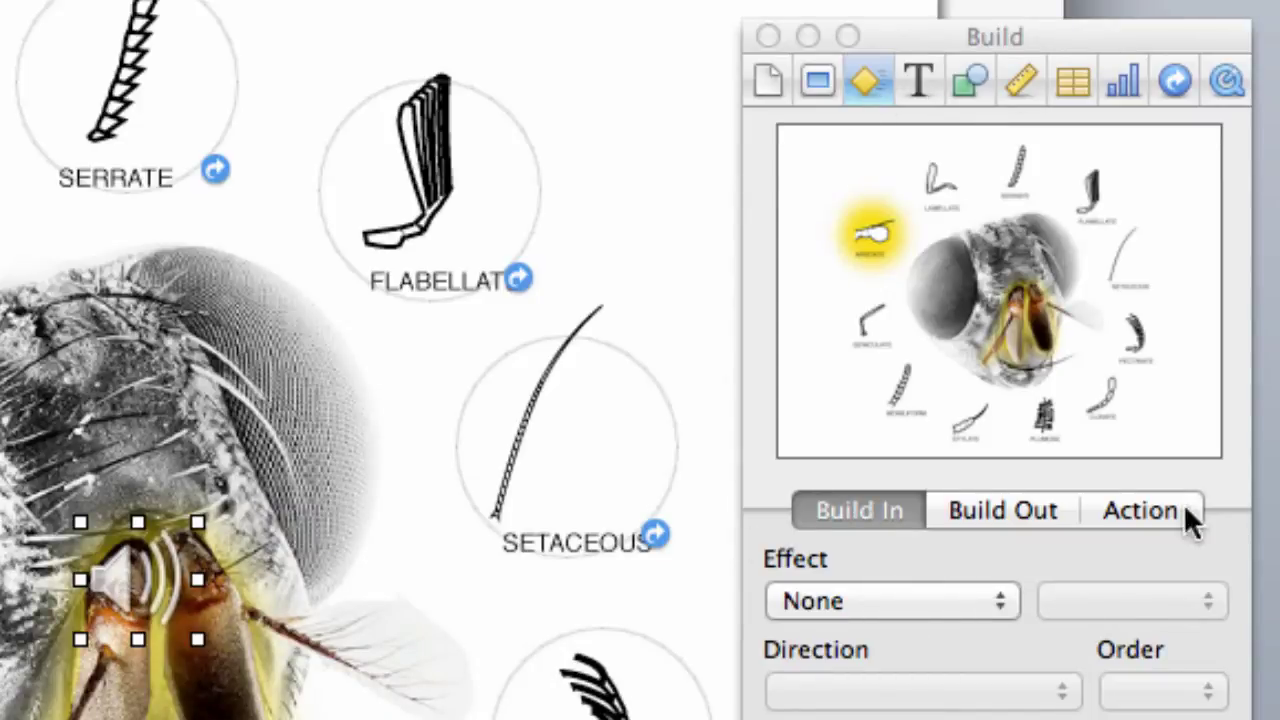
pyautogui.click(902, 598)
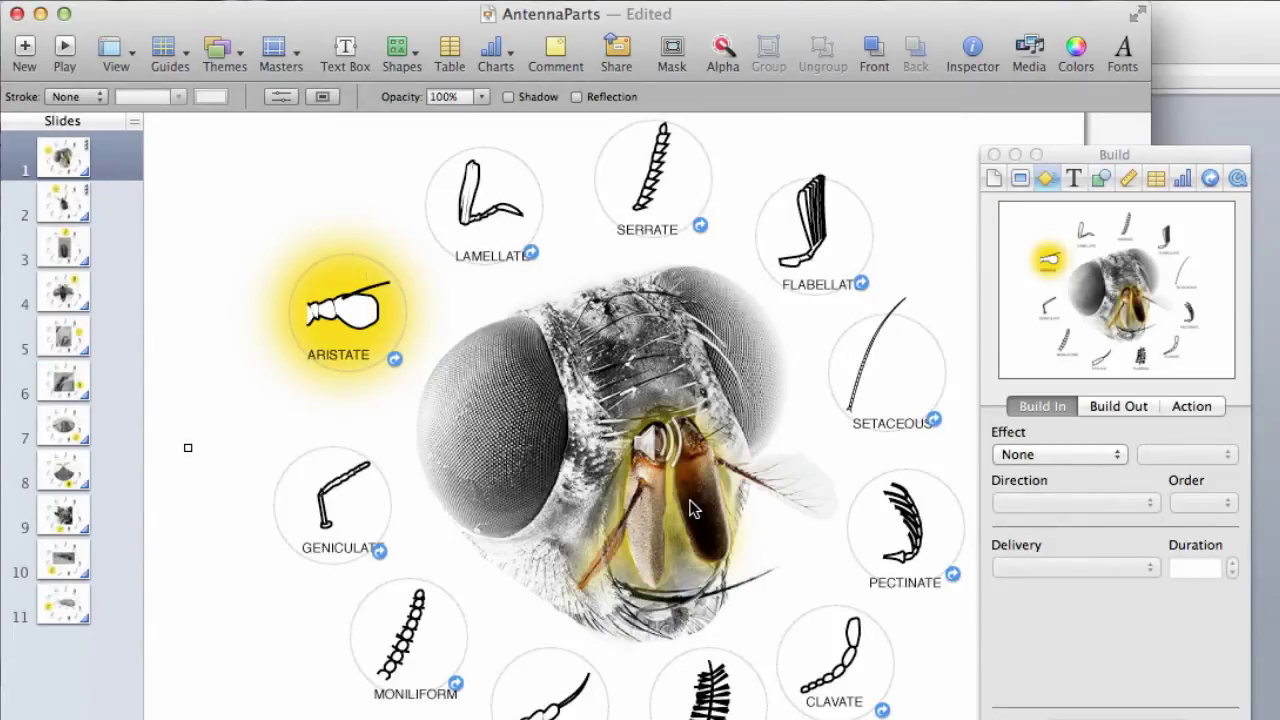
# Step: Set the AntennaParts presentation to advance by Hyperlinks only in the Document inspector
pyautogui.click(395, 358)
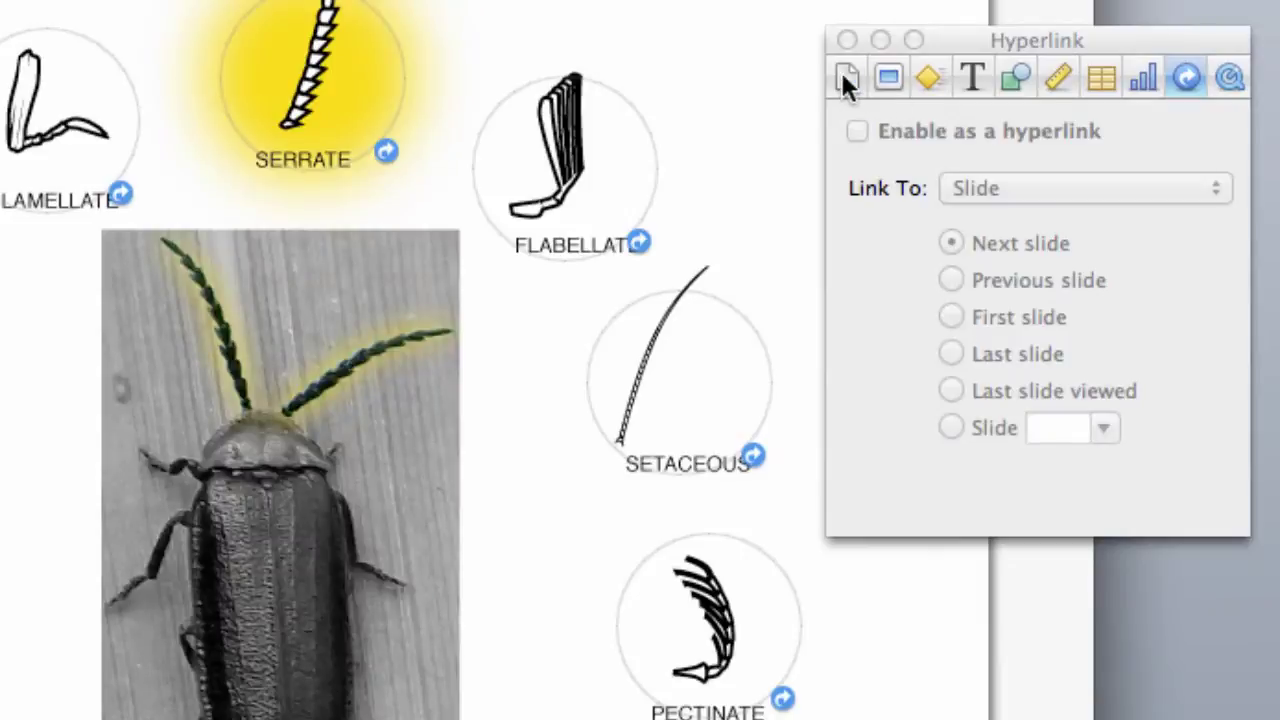
pyautogui.click(842, 74)
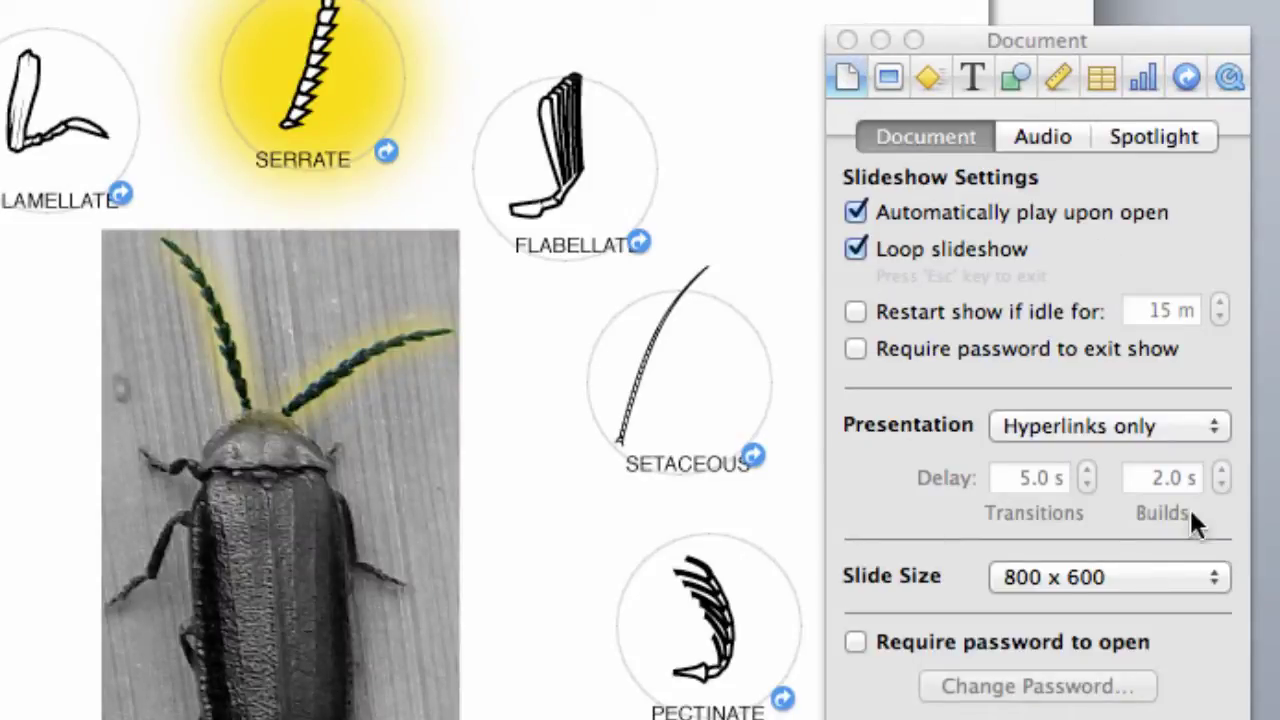
pyautogui.click(1145, 428)
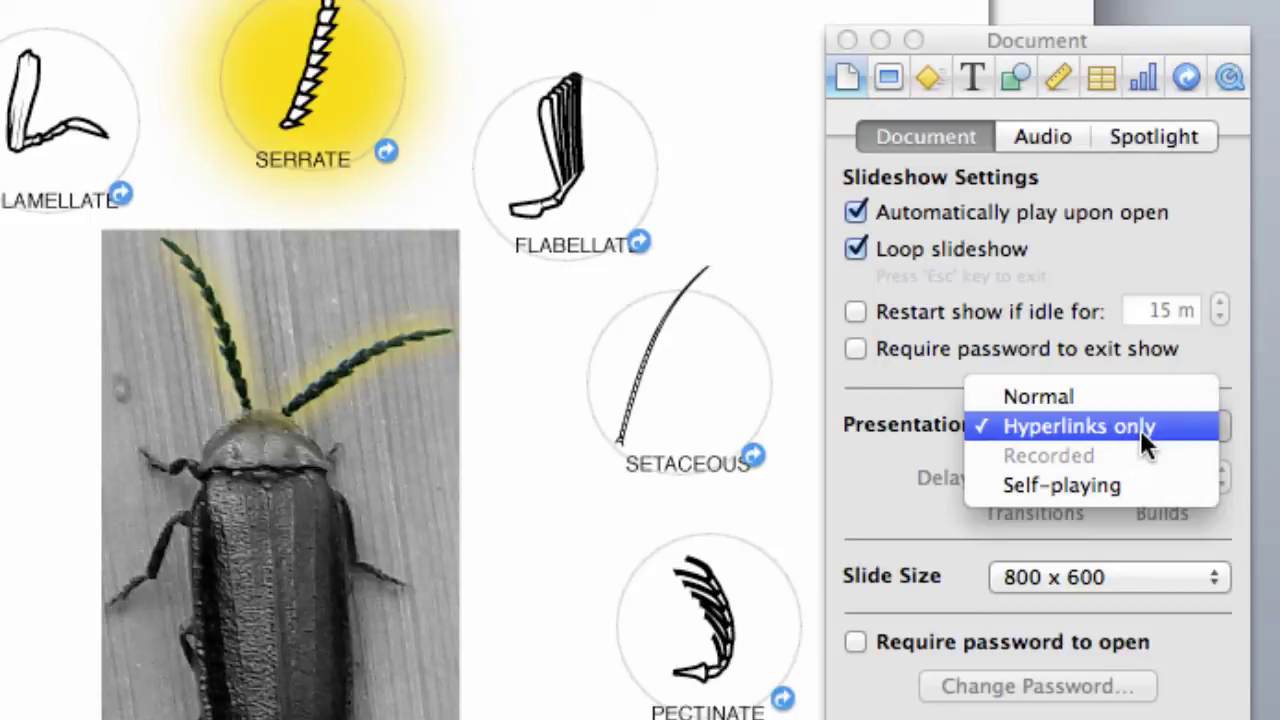
pyautogui.click(1140, 430)
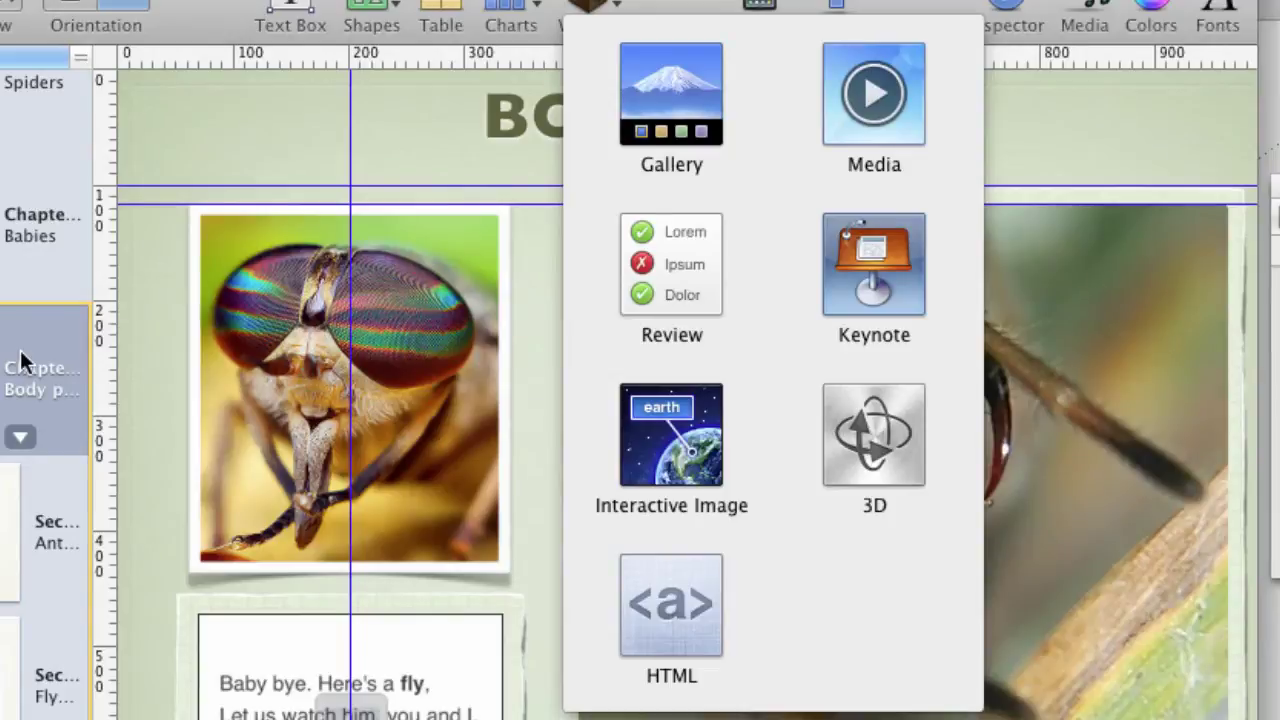
# Step: Add a new default-layout page and place a 3D widget in its left column
pyautogui.click(33, 318)
pyautogui.click(75, 0)
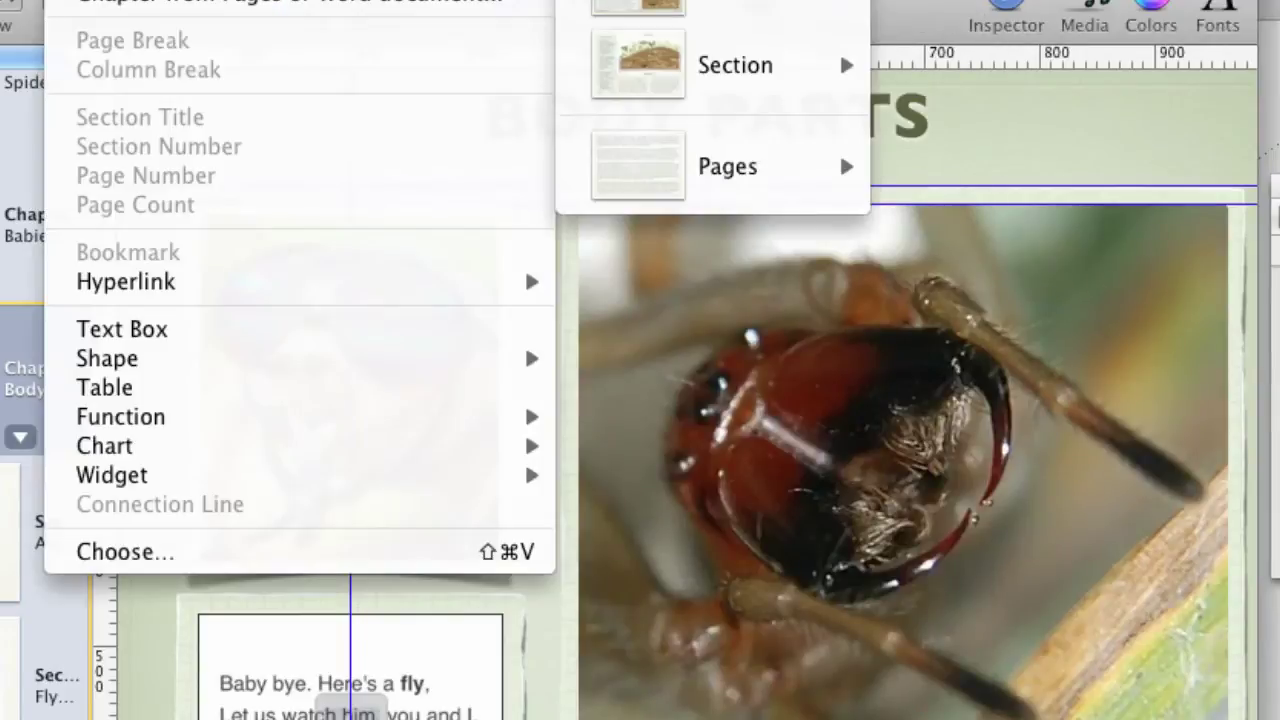
pyautogui.moveTo(735, 195)
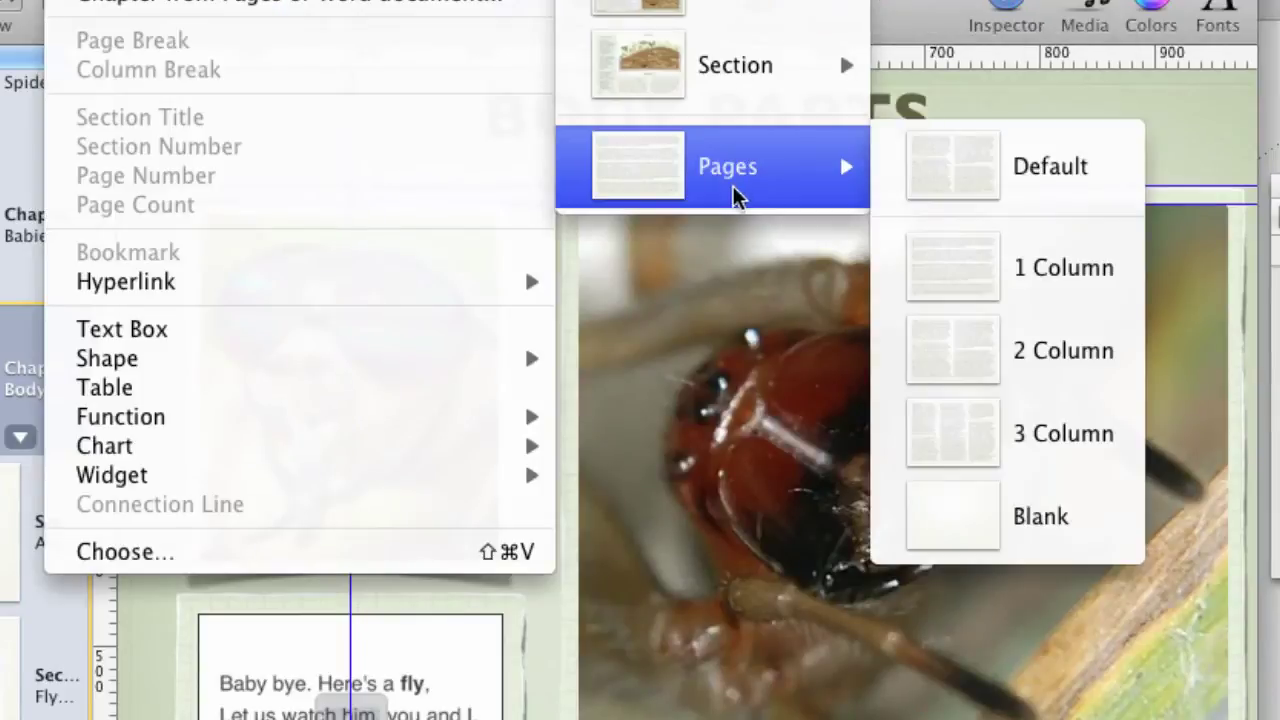
pyautogui.click(1090, 176)
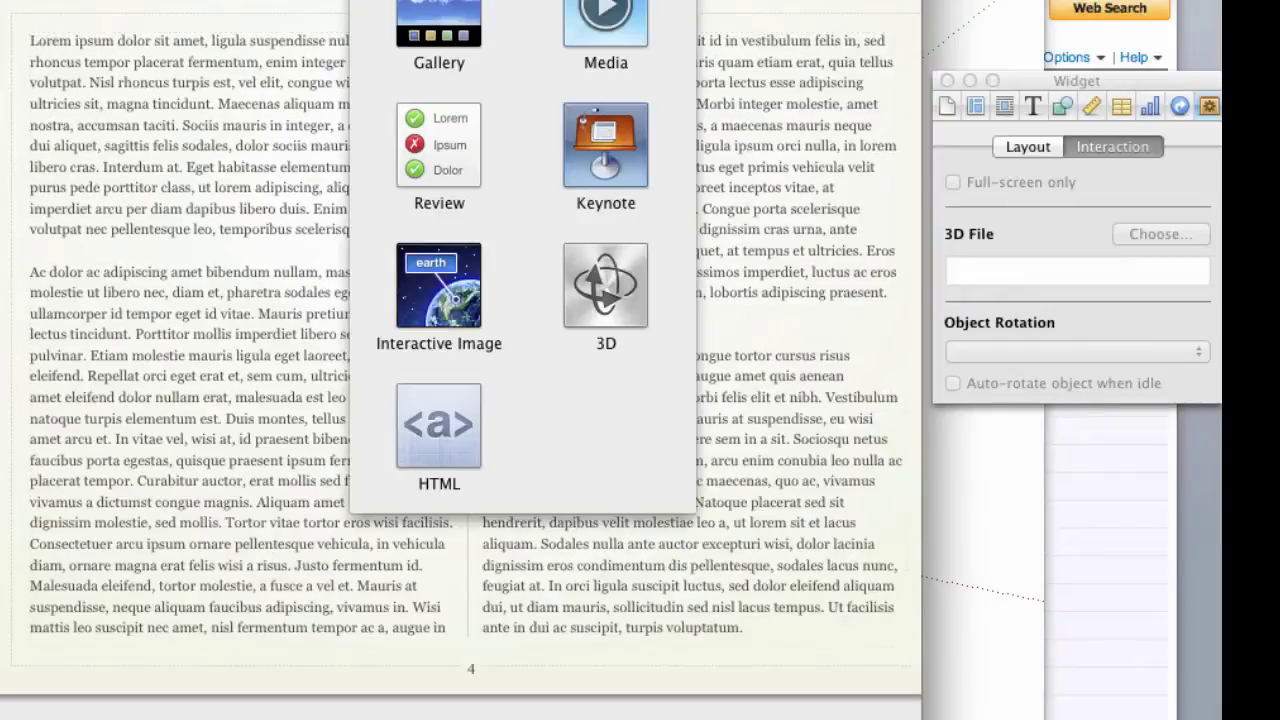
pyautogui.click(564, 296)
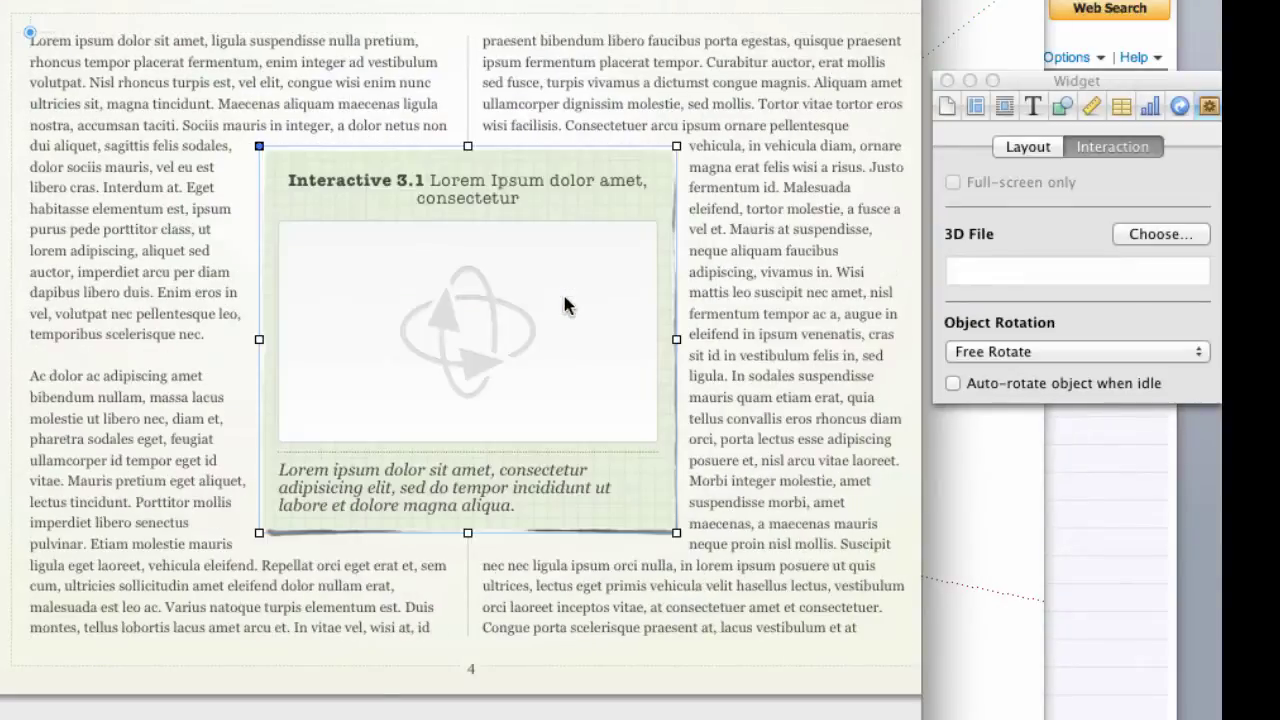
pyautogui.moveTo(370, 163); pyautogui.dragTo(173, 170)
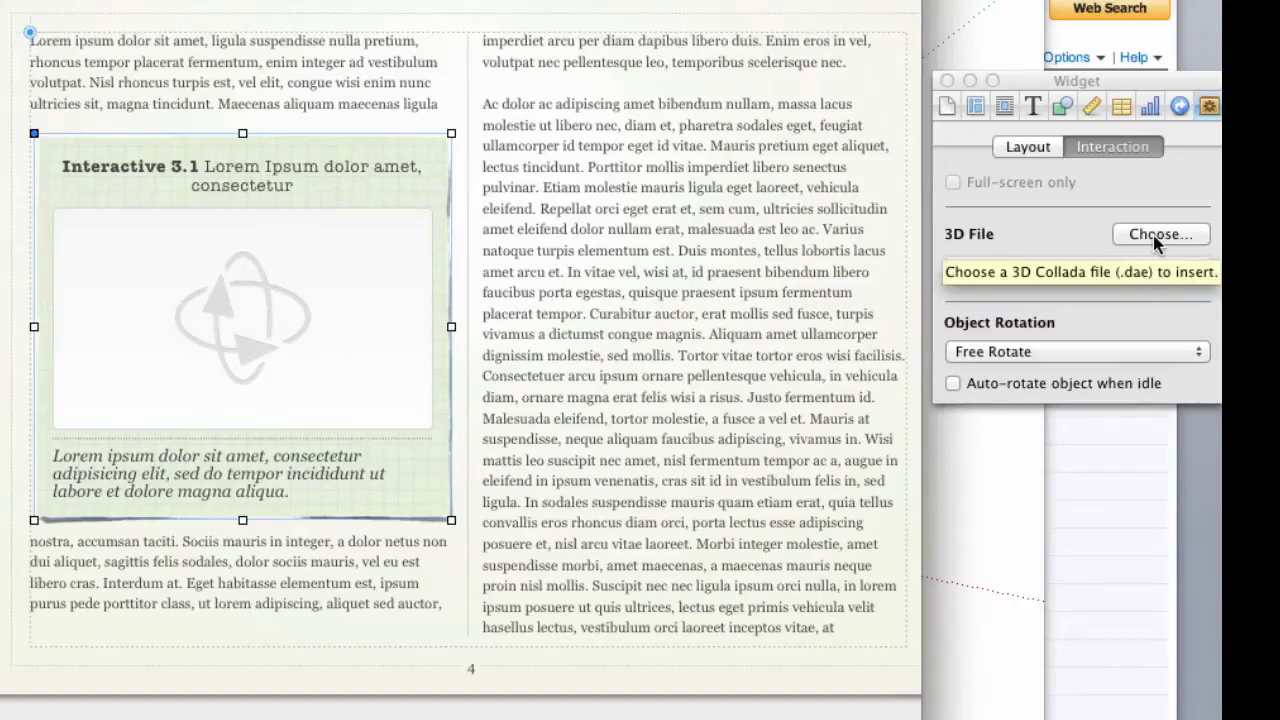
# Step: In SketchUp, open File > 3D Warehouse > Get Models
pyautogui.click(22, 650)
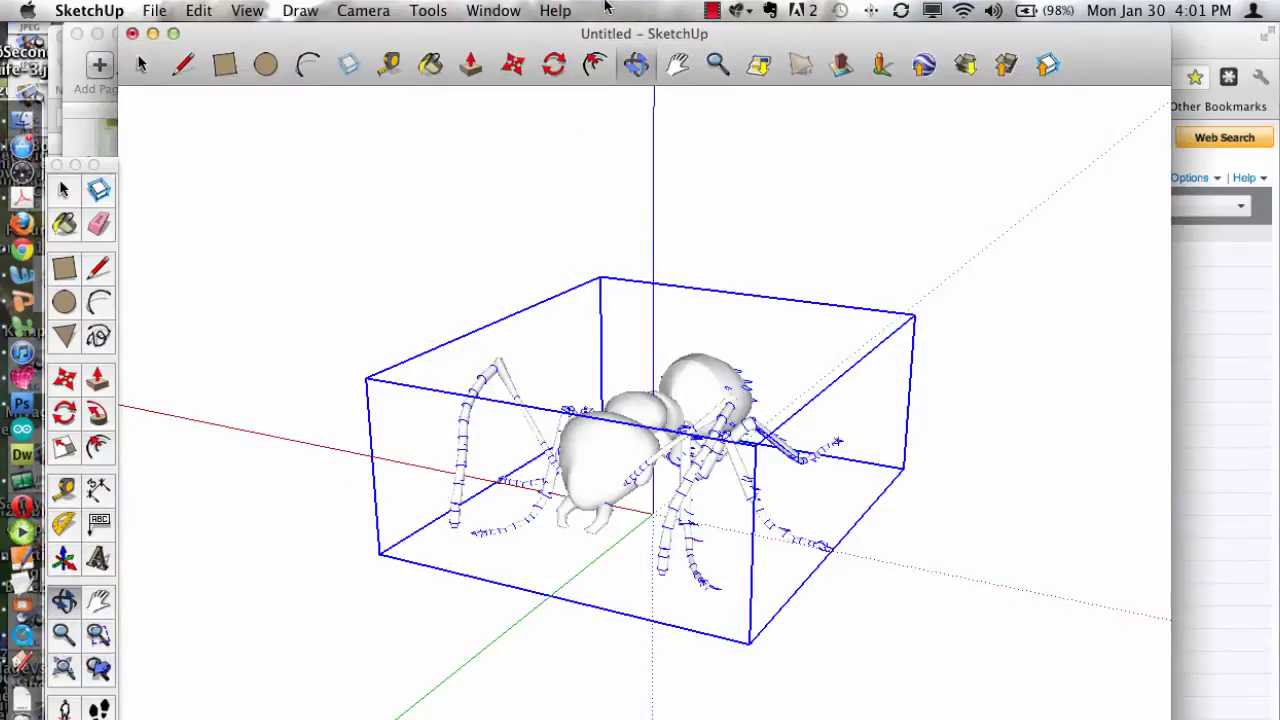
pyautogui.click(102, 8)
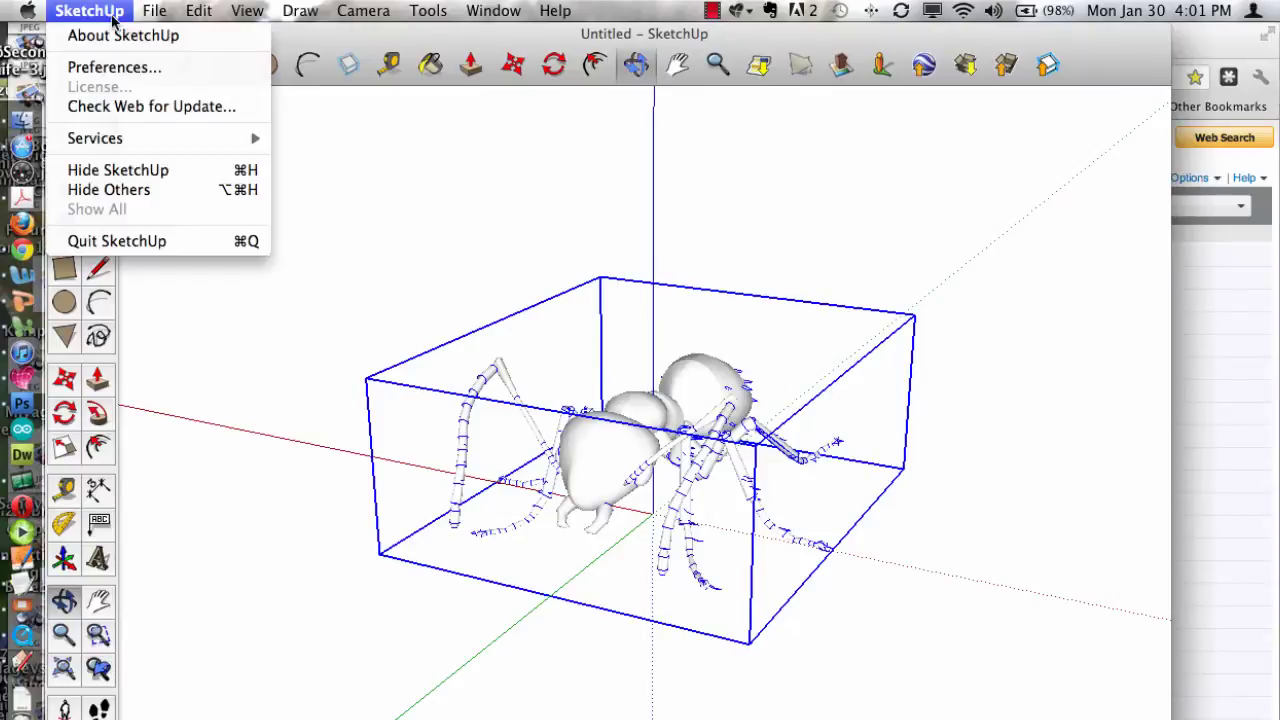
pyautogui.click(105, 6)
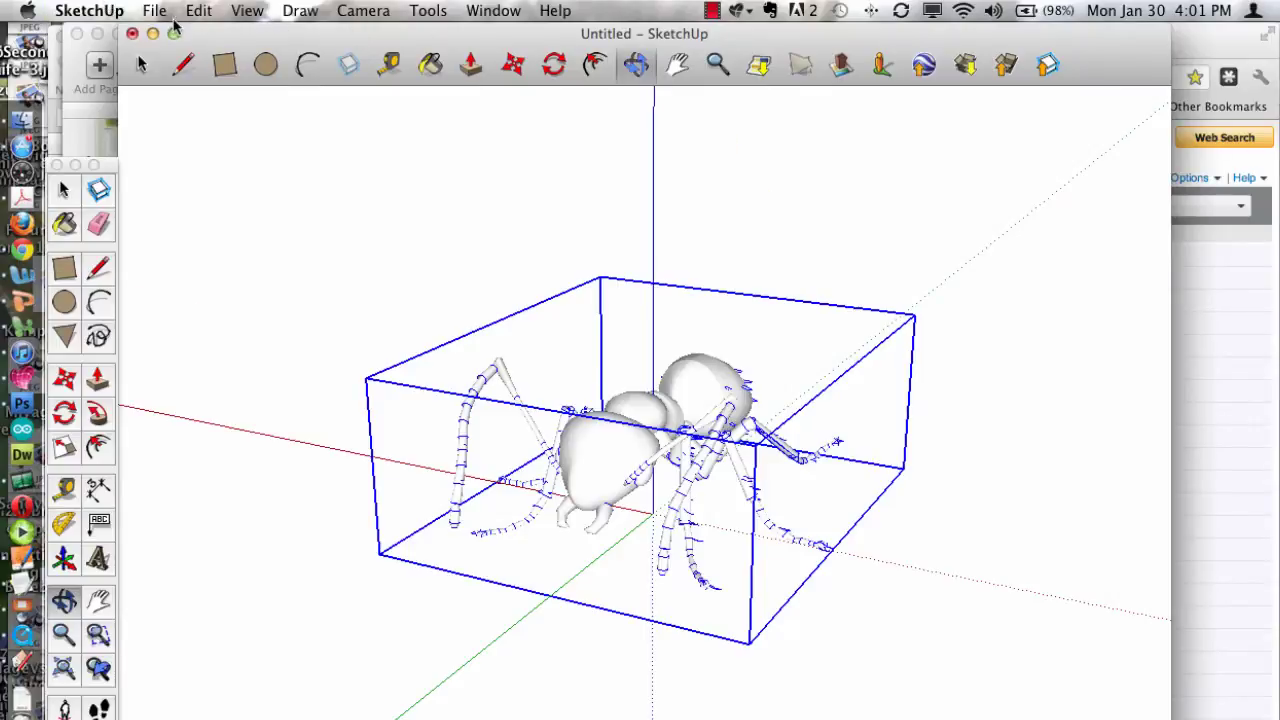
pyautogui.click(105, 7)
pyautogui.moveTo(148, 8)
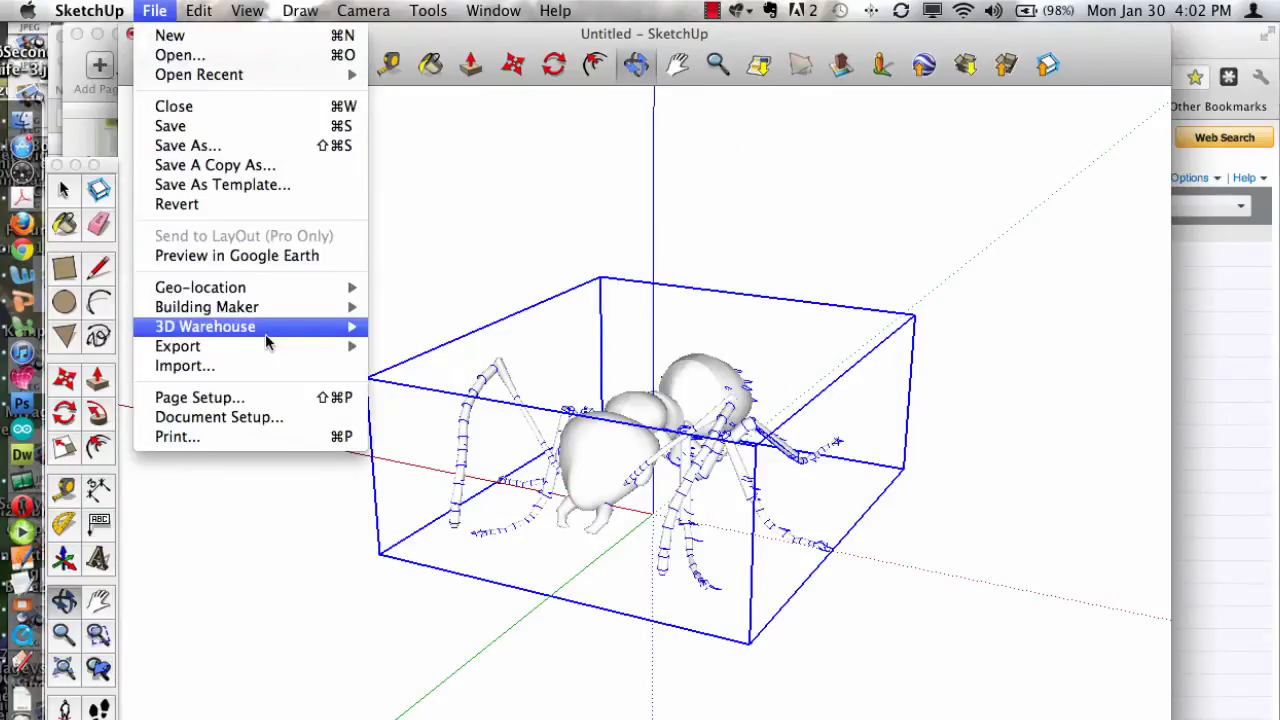
pyautogui.moveTo(268, 330)
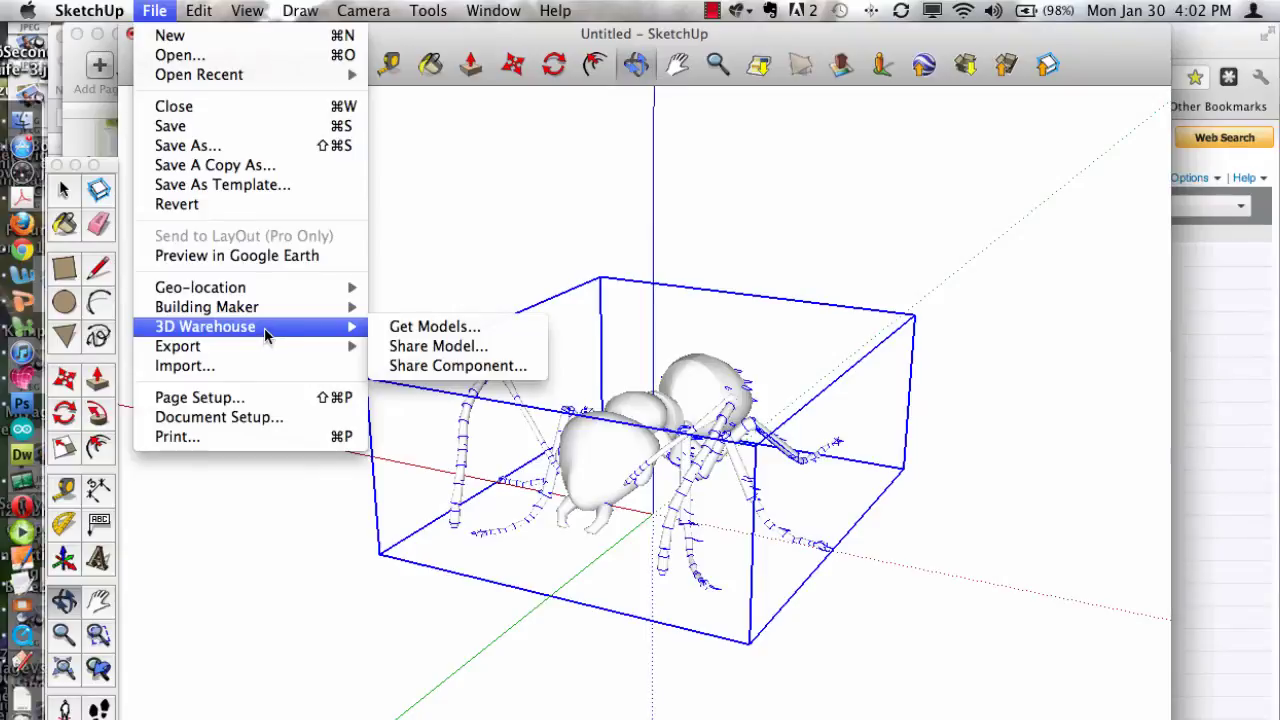
pyautogui.click(487, 330)
# Step: Search the warehouse for 'ants' and load the Ant model into the scene
pyautogui.click(649, 196)
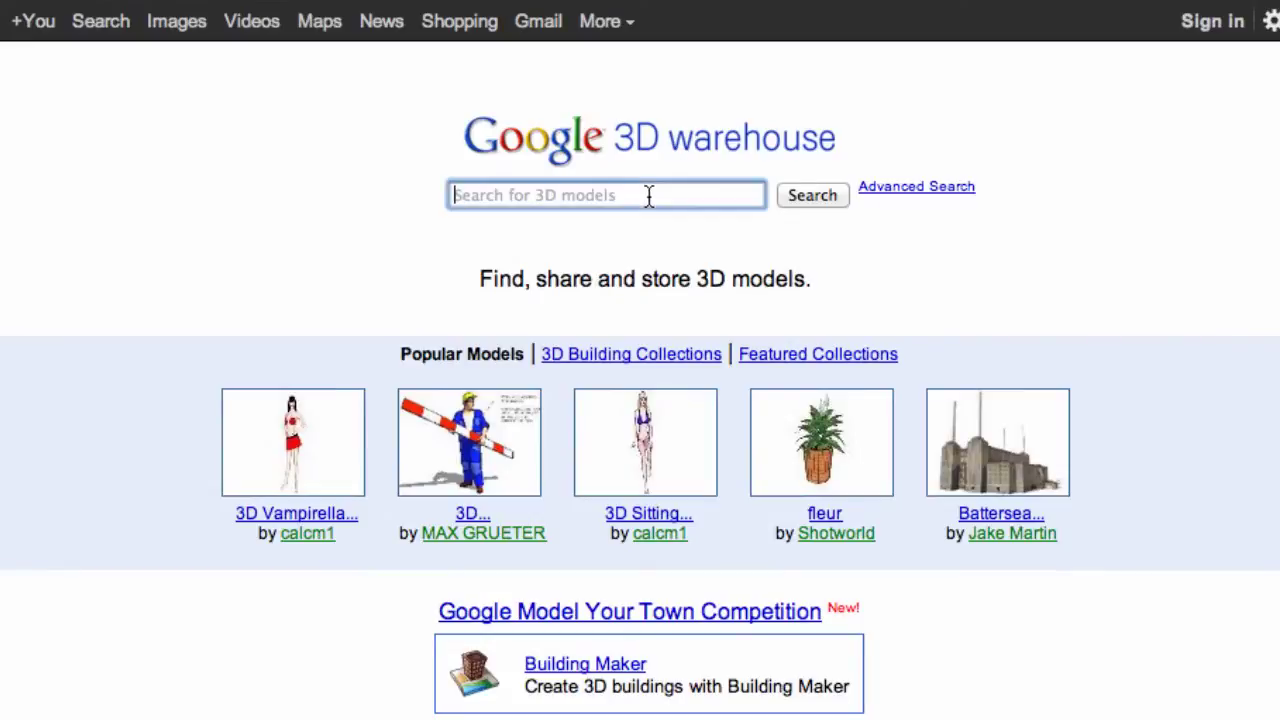
pyautogui.write('ants')
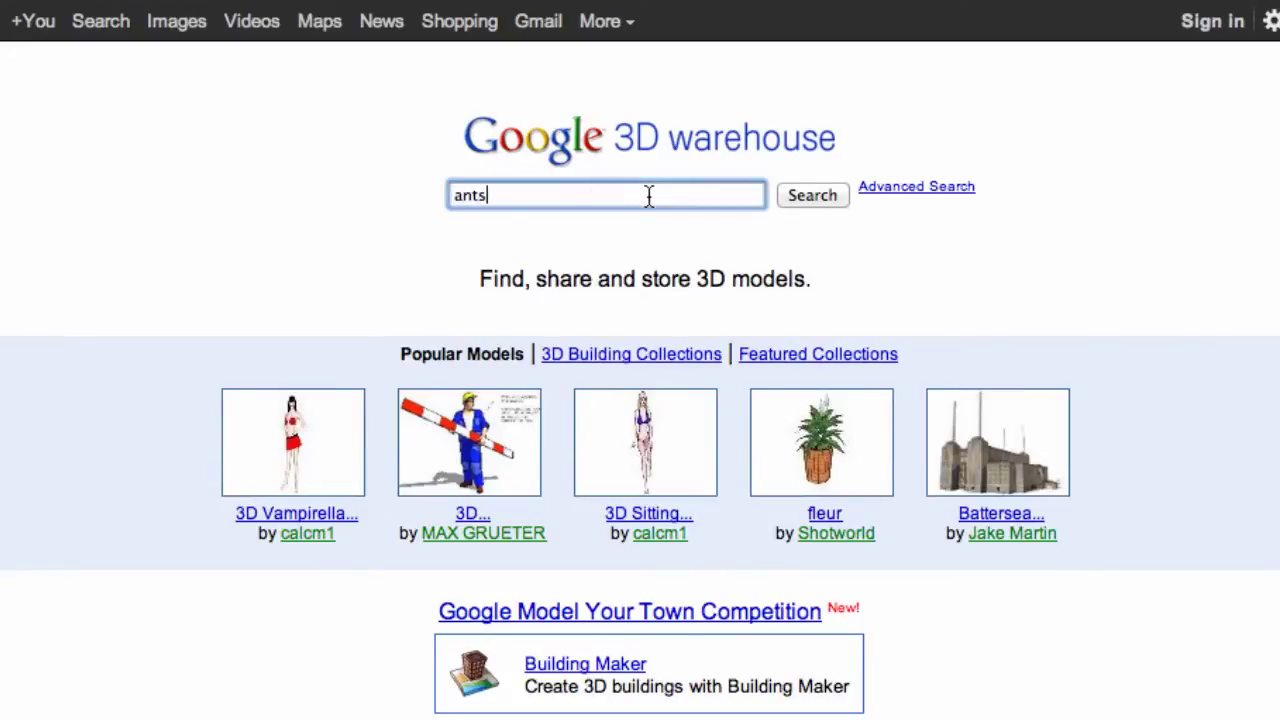
pyautogui.press('Return')
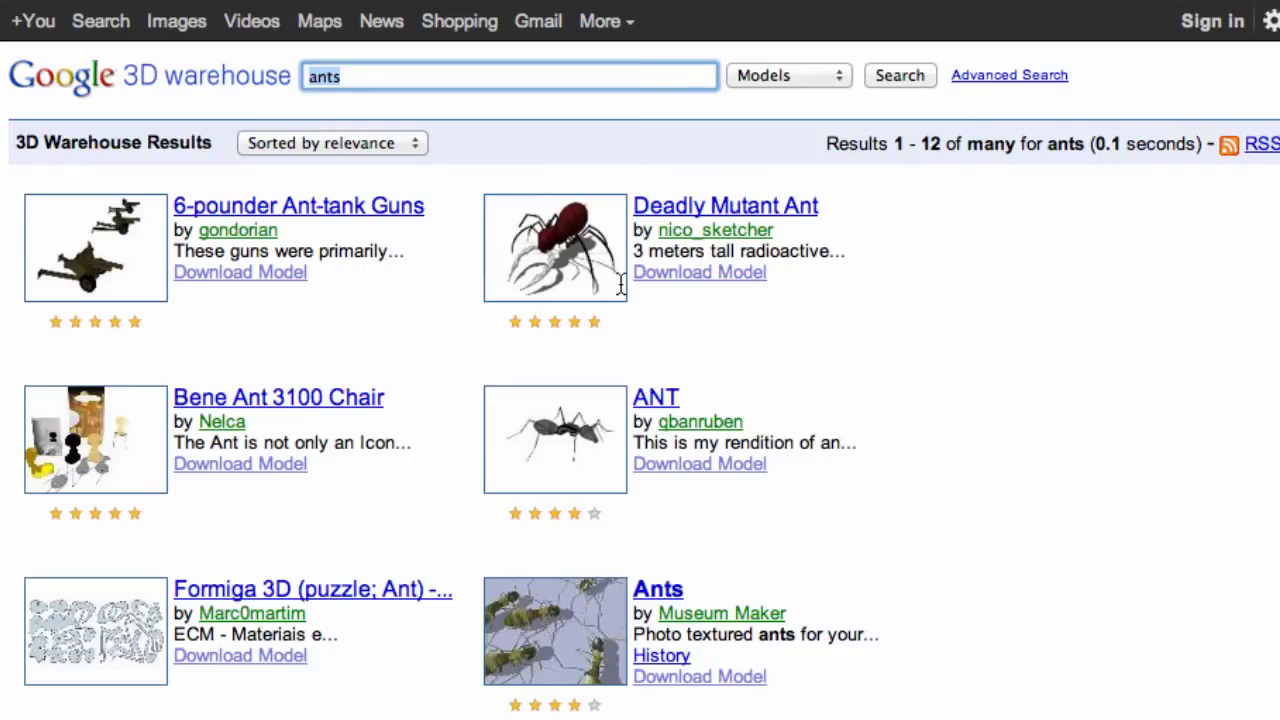
pyautogui.scroll(-4, 437, 306)
pyautogui.scroll(-10, 437, 309)
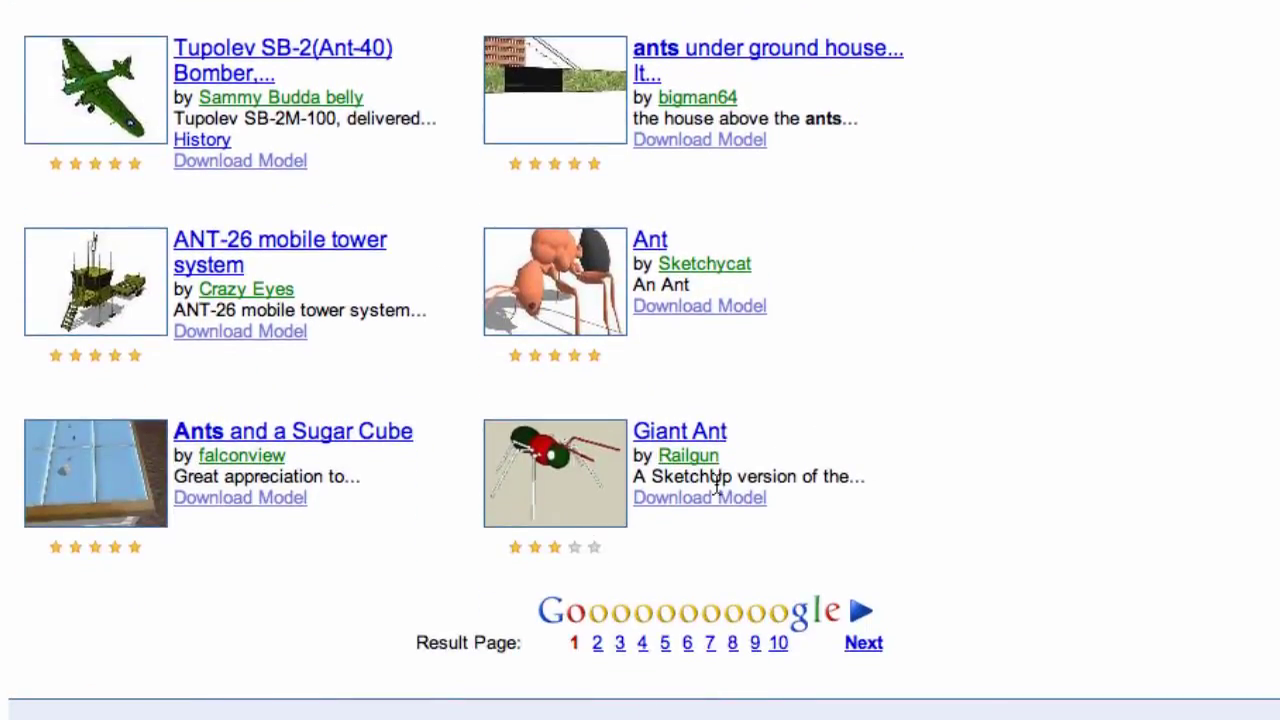
pyautogui.click(860, 646)
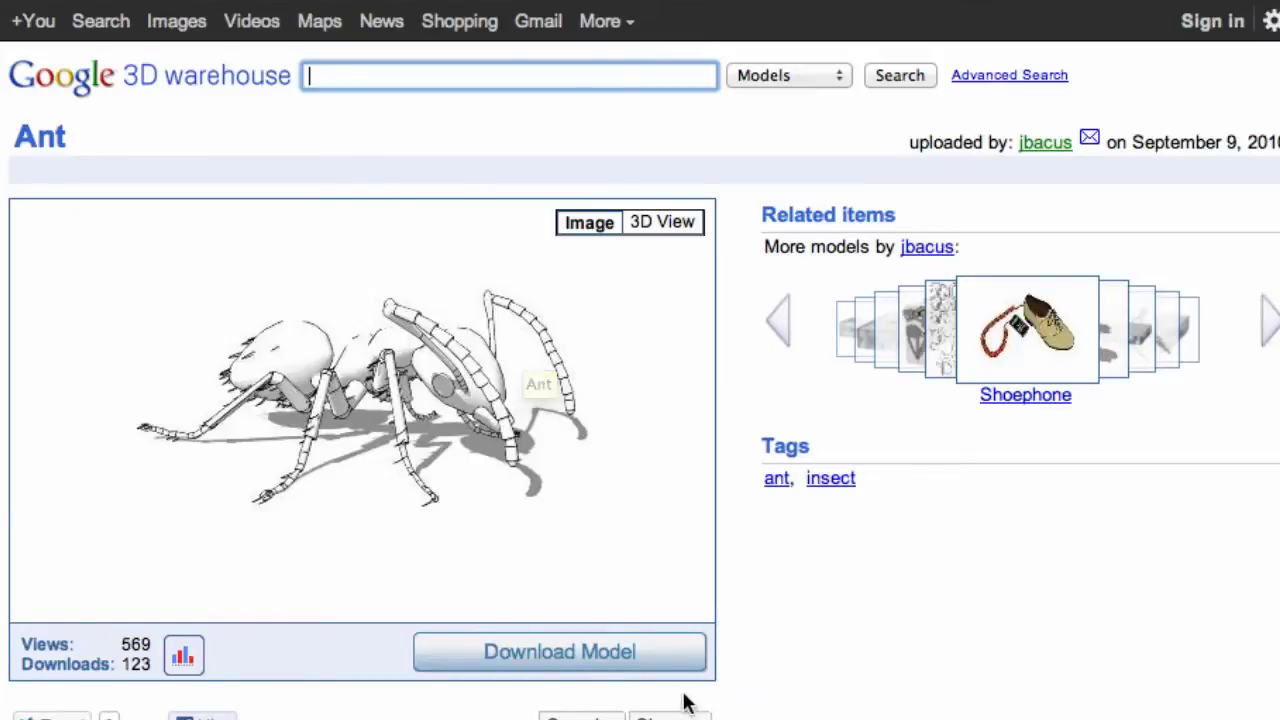
pyautogui.click(588, 650)
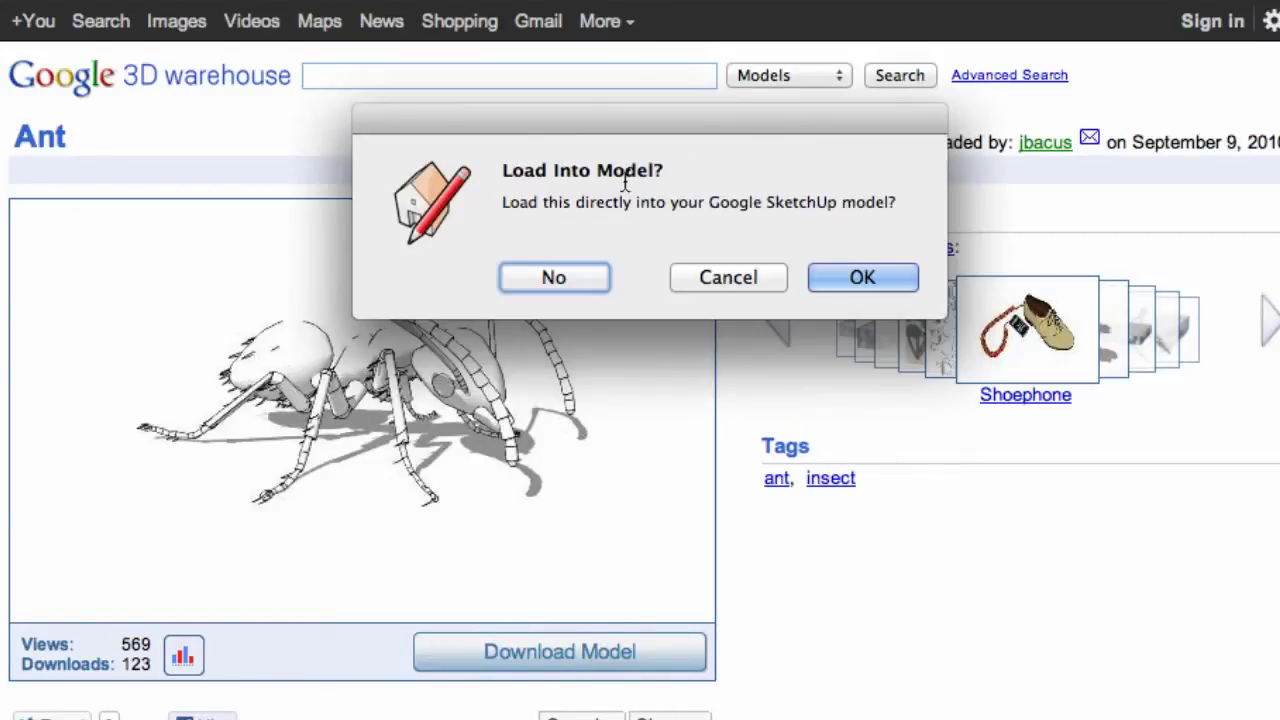
pyautogui.click(855, 277)
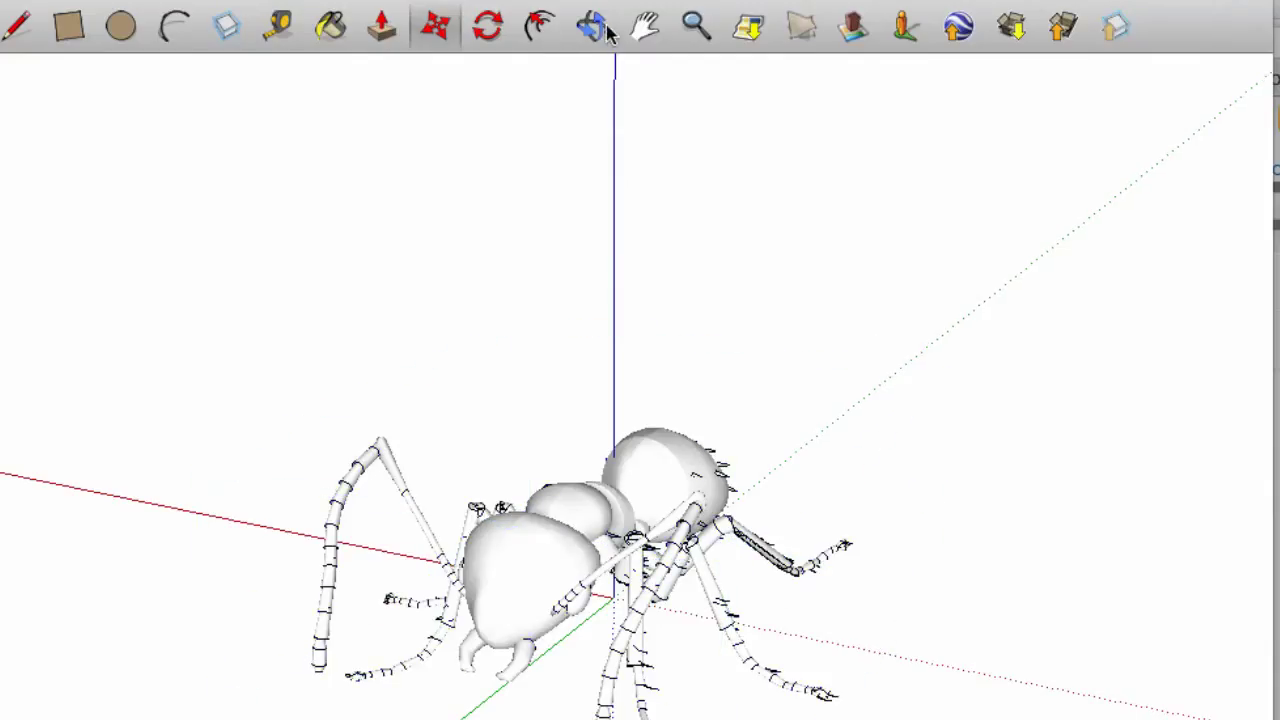
# Step: Export the ant as a COLLADA (*.dae) file named Ants on the Desktop
pyautogui.click(591, 25)
pyautogui.moveTo(703, 571); pyautogui.dragTo(346, 480)
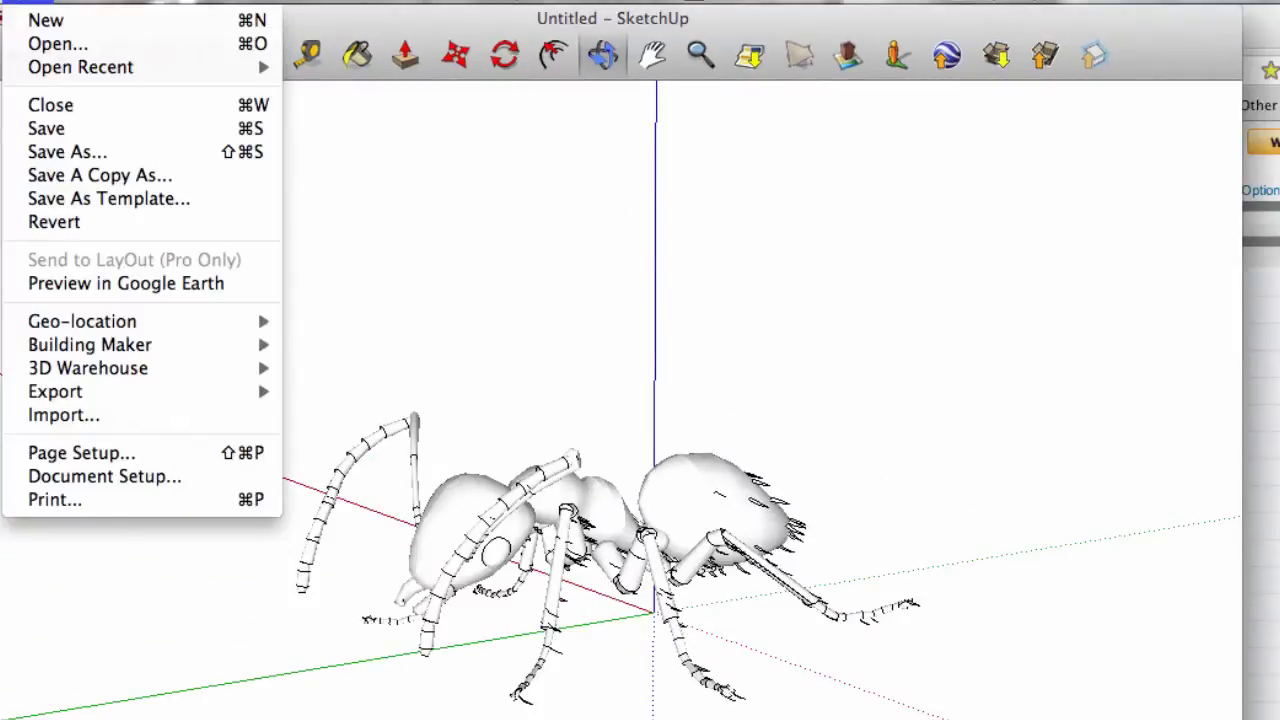
pyautogui.moveTo(114, 398)
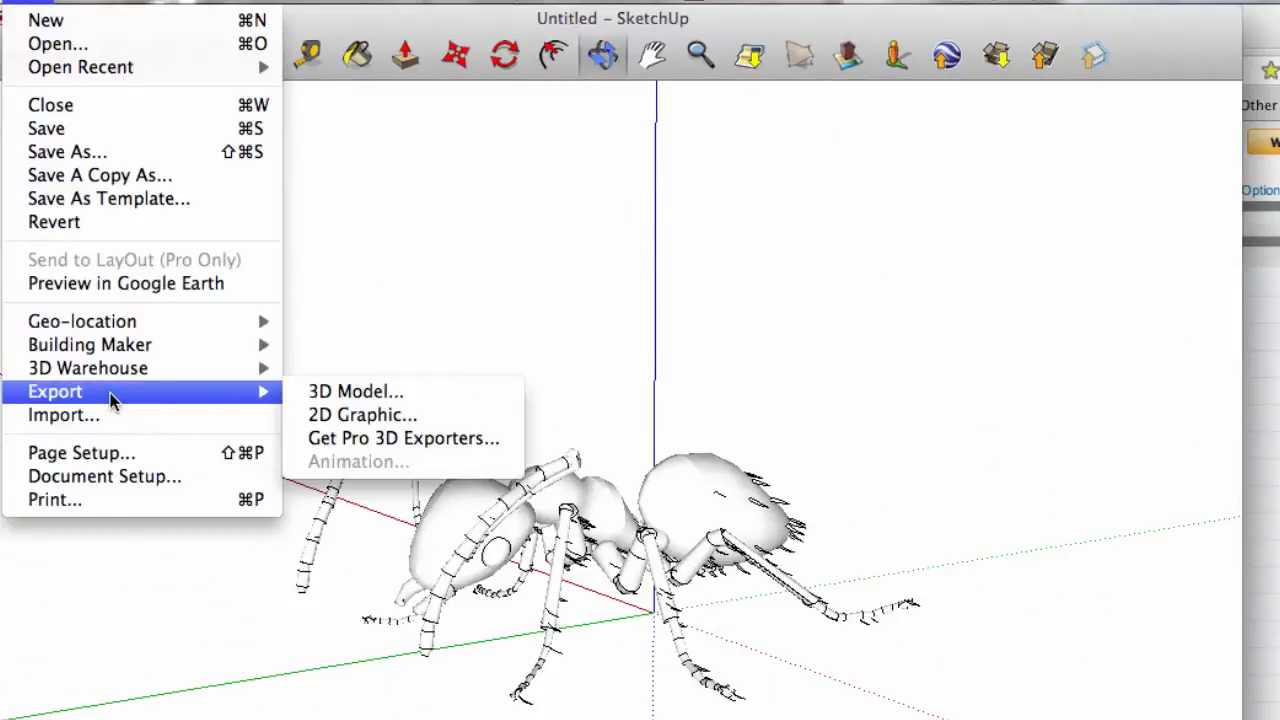
pyautogui.click(422, 398)
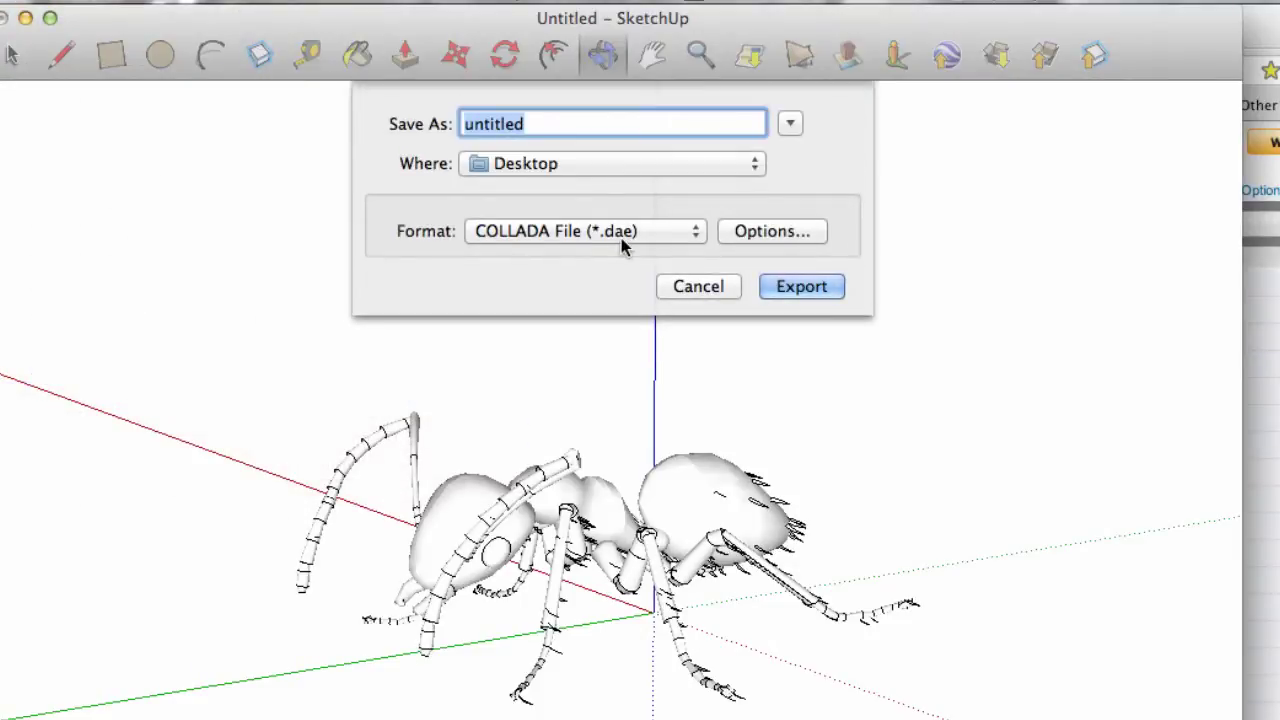
pyautogui.click(737, 240)
pyautogui.press('Return')
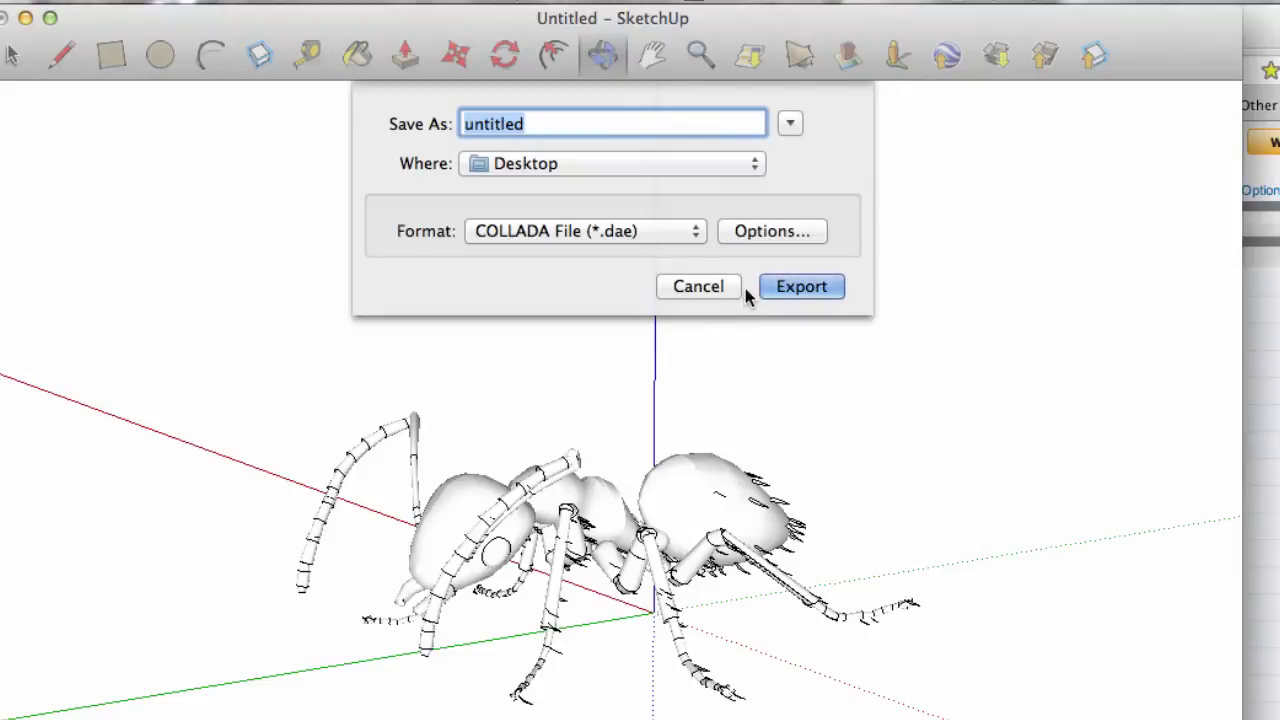
pyautogui.write('Ants')
pyautogui.press('Return')
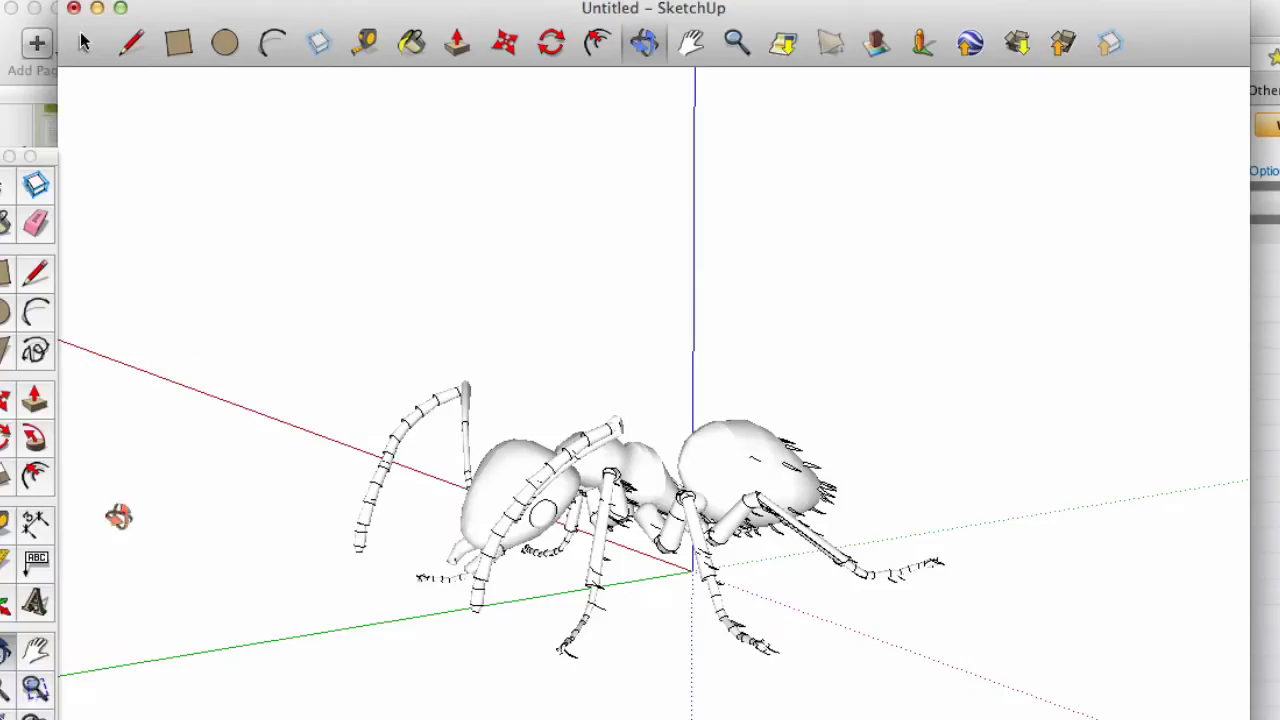
# Step: Insert Desktop > Ants.dae as the 3D widget's model in iBooks Author
pyautogui.click(8, 591)
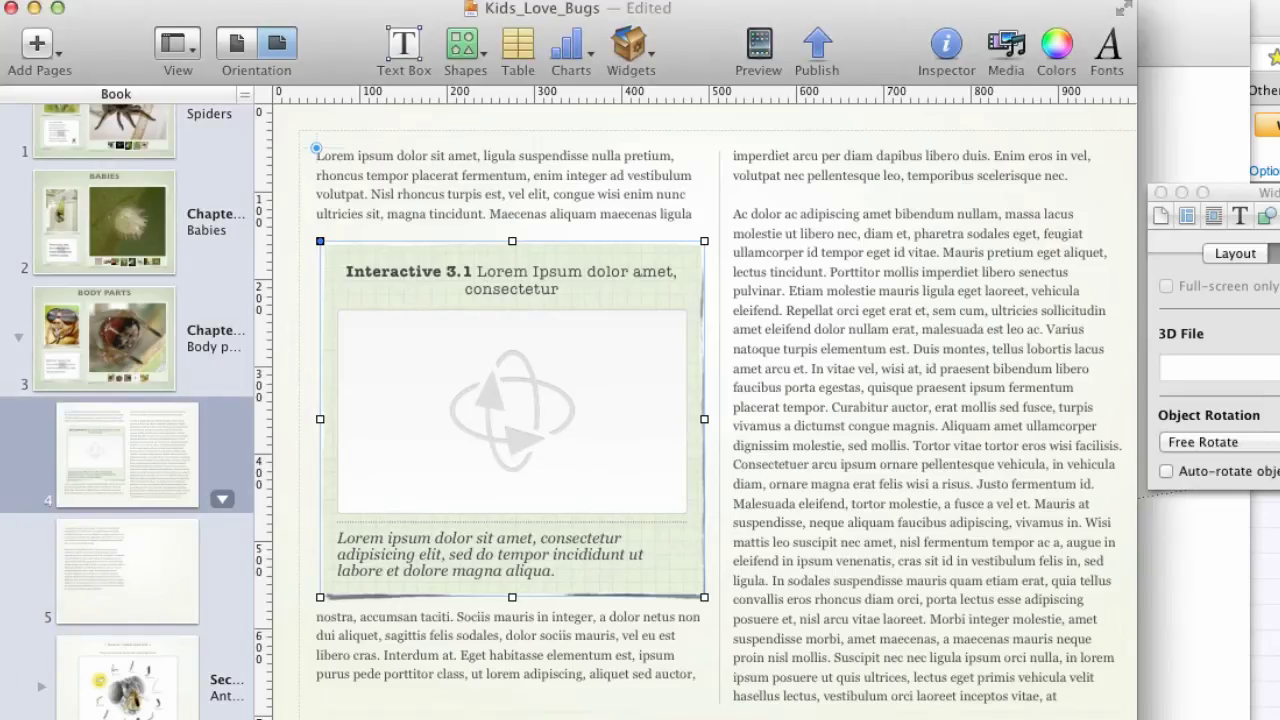
pyautogui.press('super+shift+v')
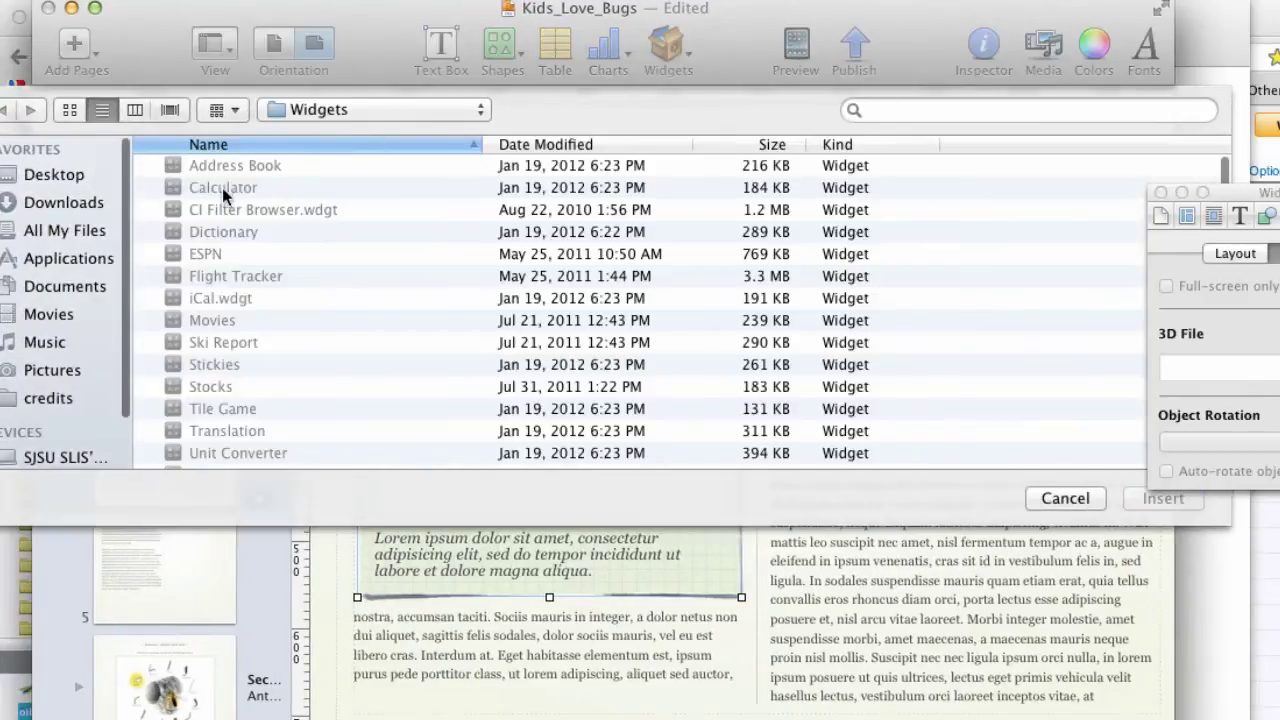
pyautogui.click(52, 174)
pyautogui.click(237, 180)
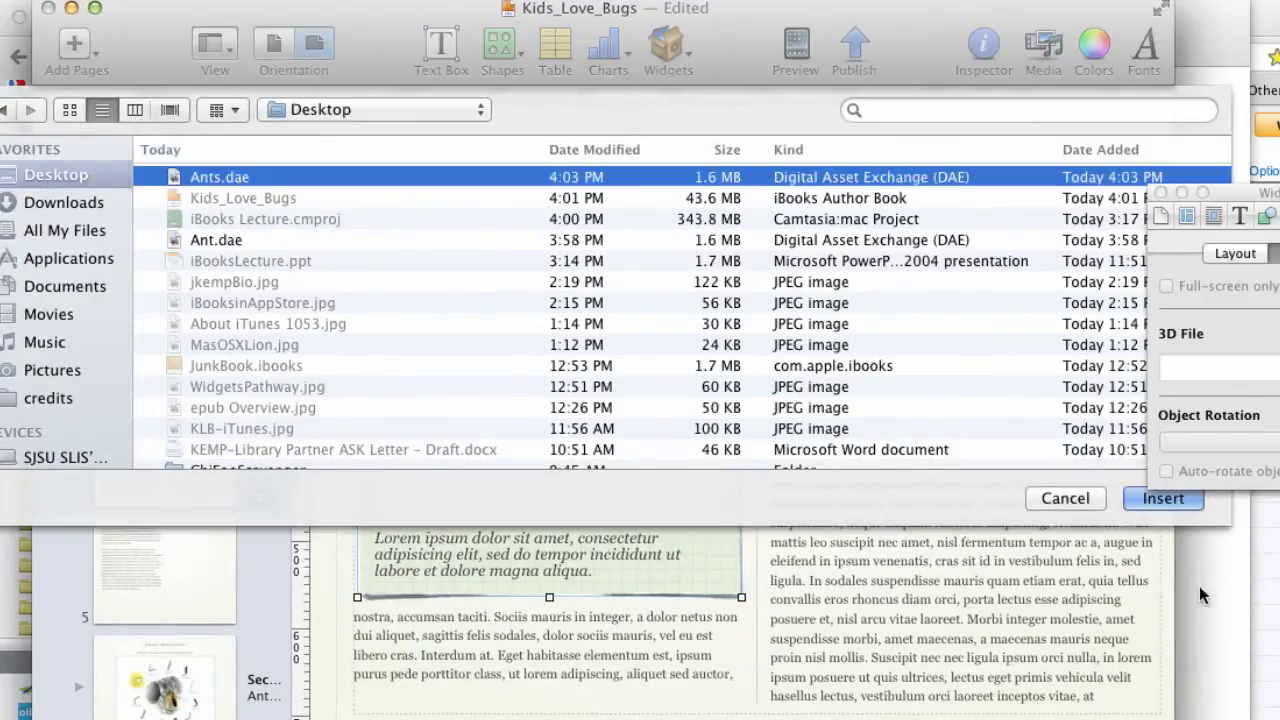
pyautogui.click(1137, 496)
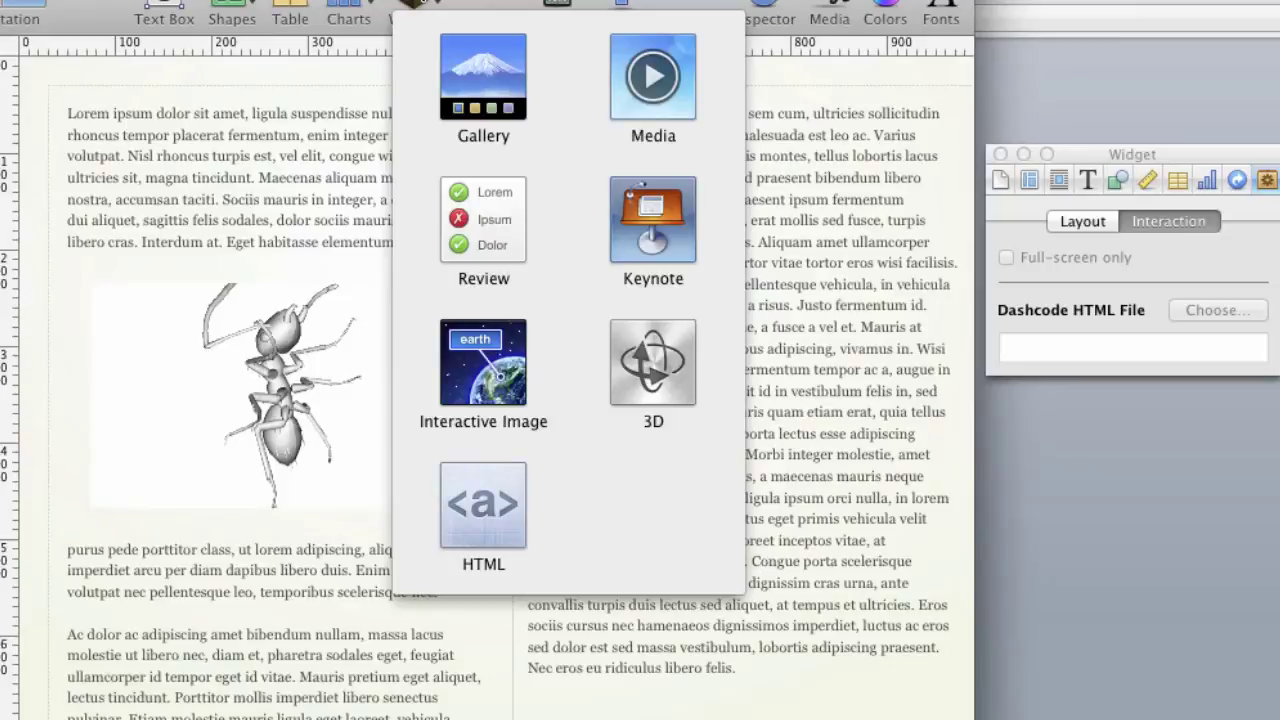
# Step: Add an HTML widget in the right column and widen it to 346 pt
pyautogui.click(481, 508)
pyautogui.moveTo(567, 255); pyautogui.dragTo(701, 261)
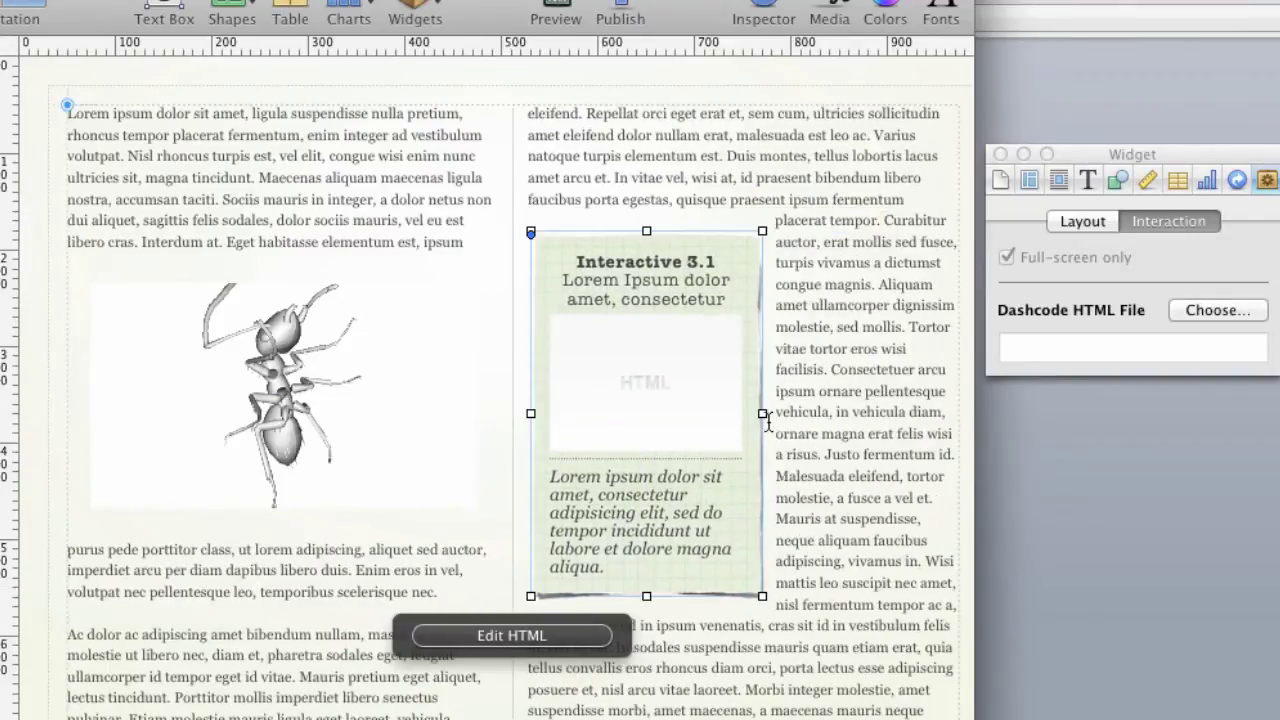
pyautogui.moveTo(762, 413); pyautogui.dragTo(955, 402)
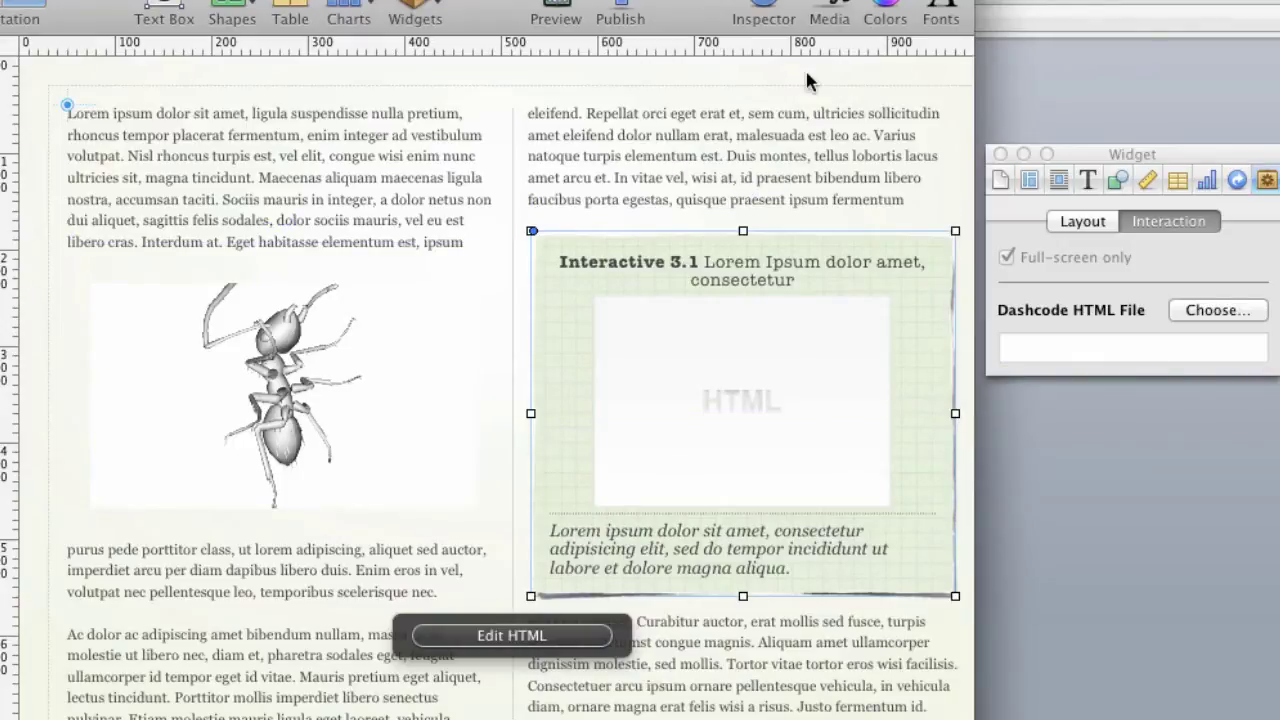
pyautogui.click(780, 388)
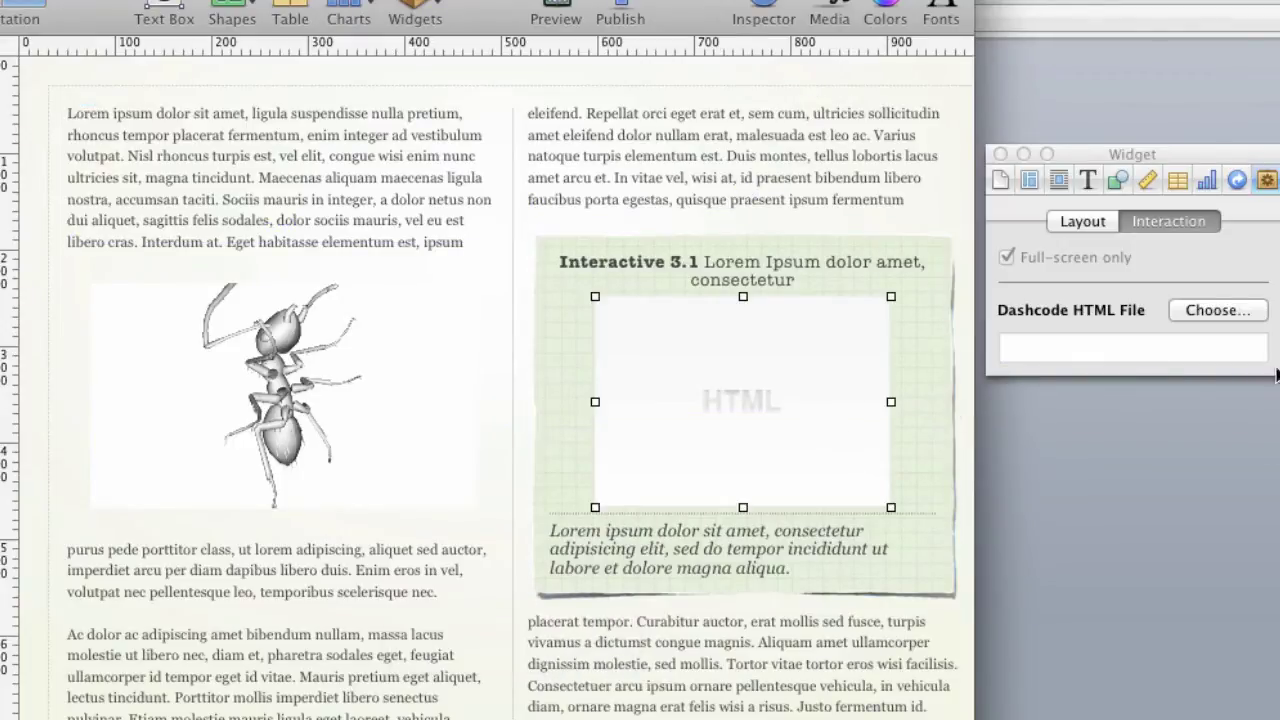
# Step: Load Calculator.wdgt from the Widgets folder into the HTML widget
pyautogui.click(1172, 312)
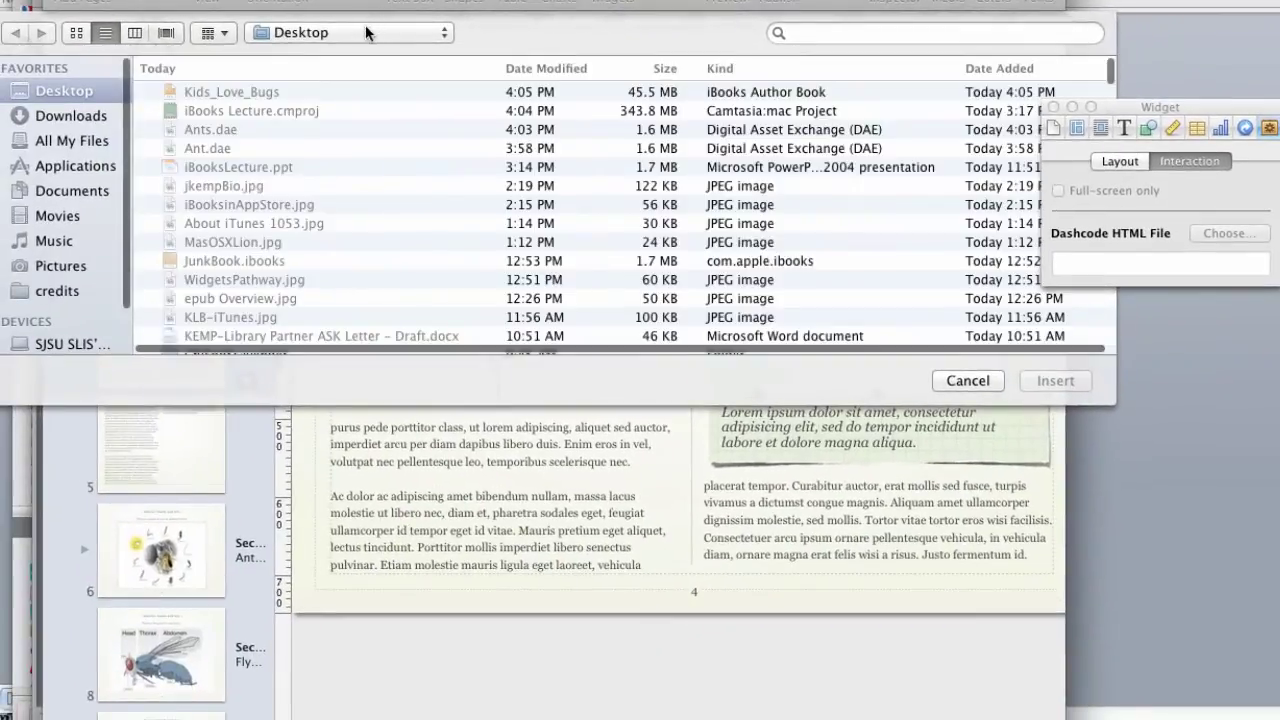
pyautogui.scroll(-1, 85, 258)
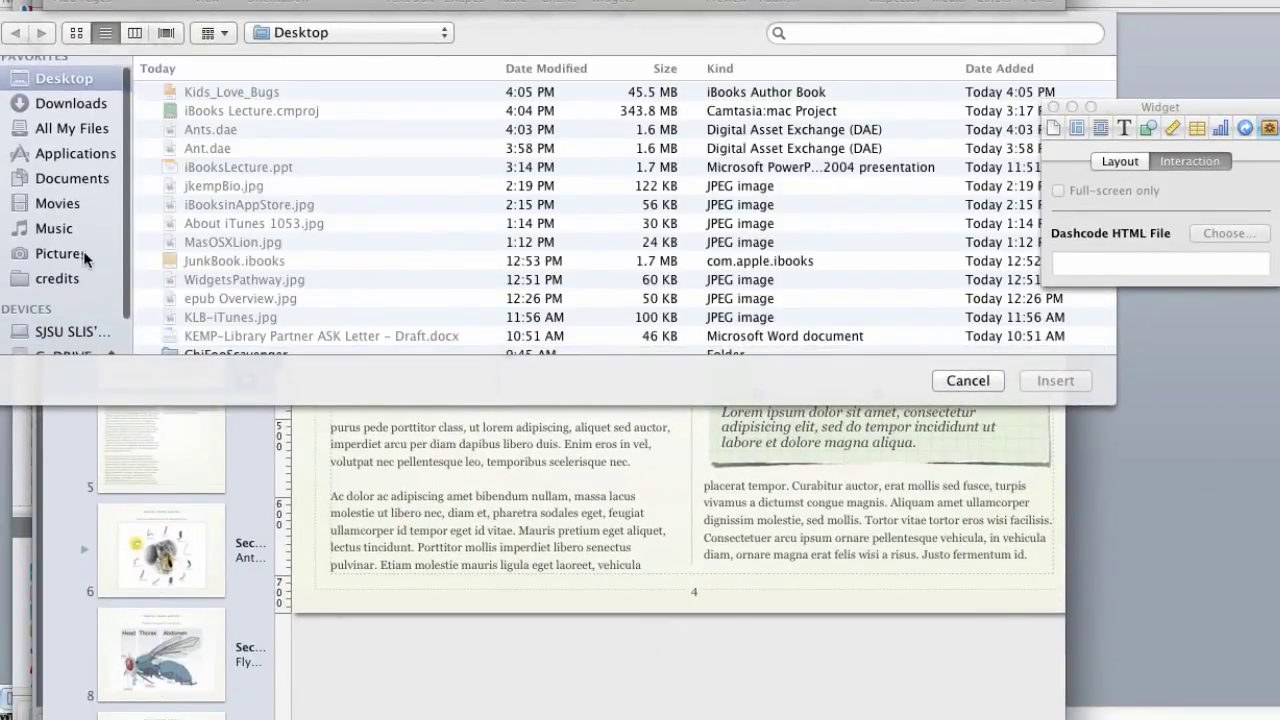
pyautogui.scroll(-1, 85, 258)
pyautogui.click(75, 309)
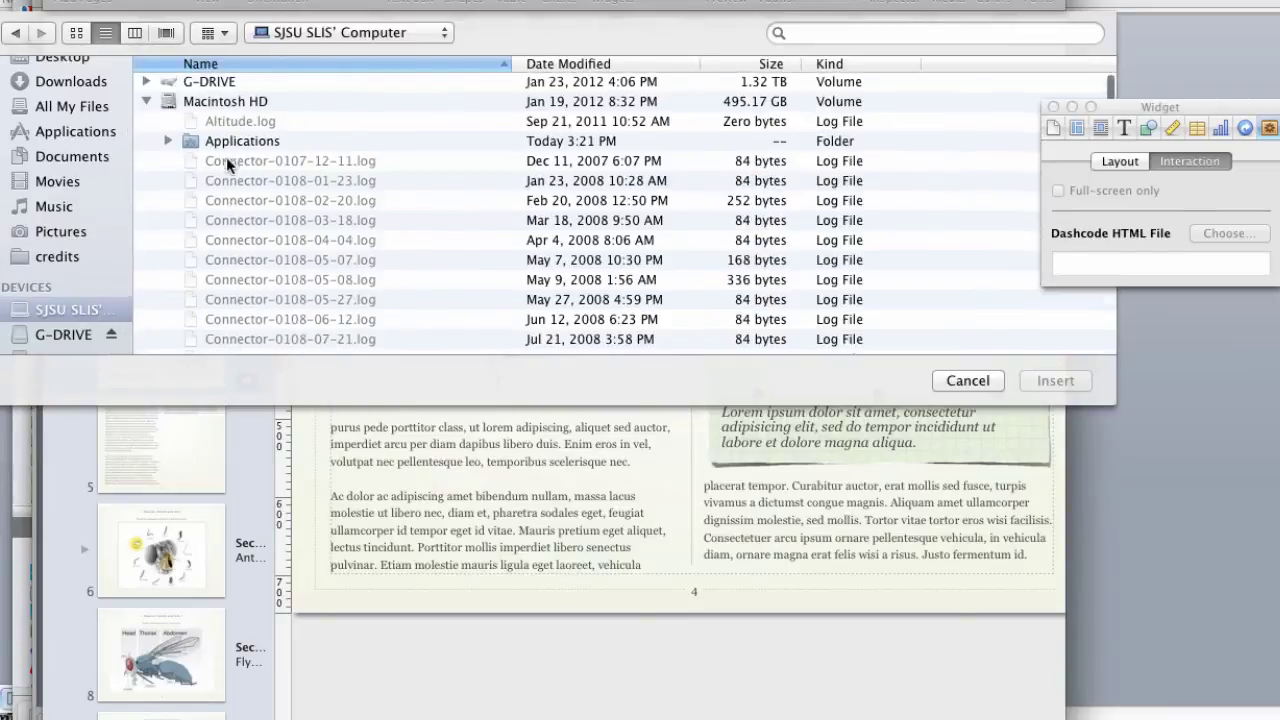
pyautogui.scroll(-15, 226, 157)
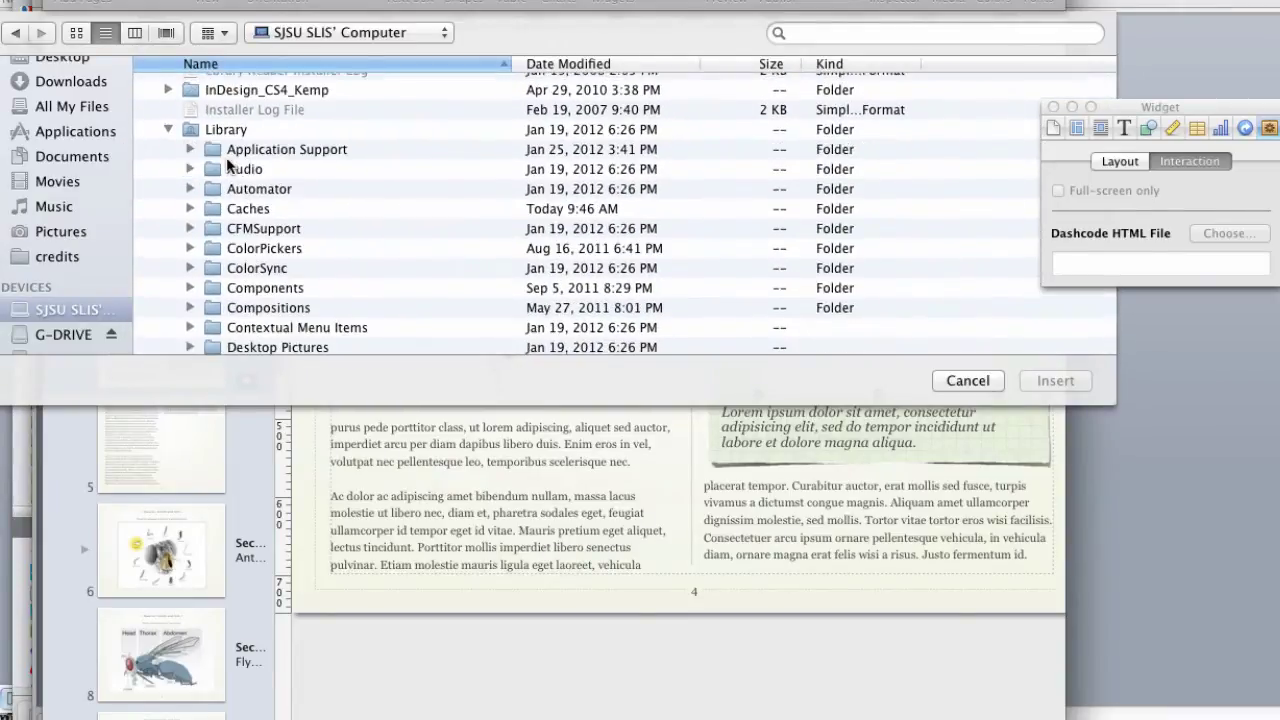
pyautogui.scroll(-15, 226, 166)
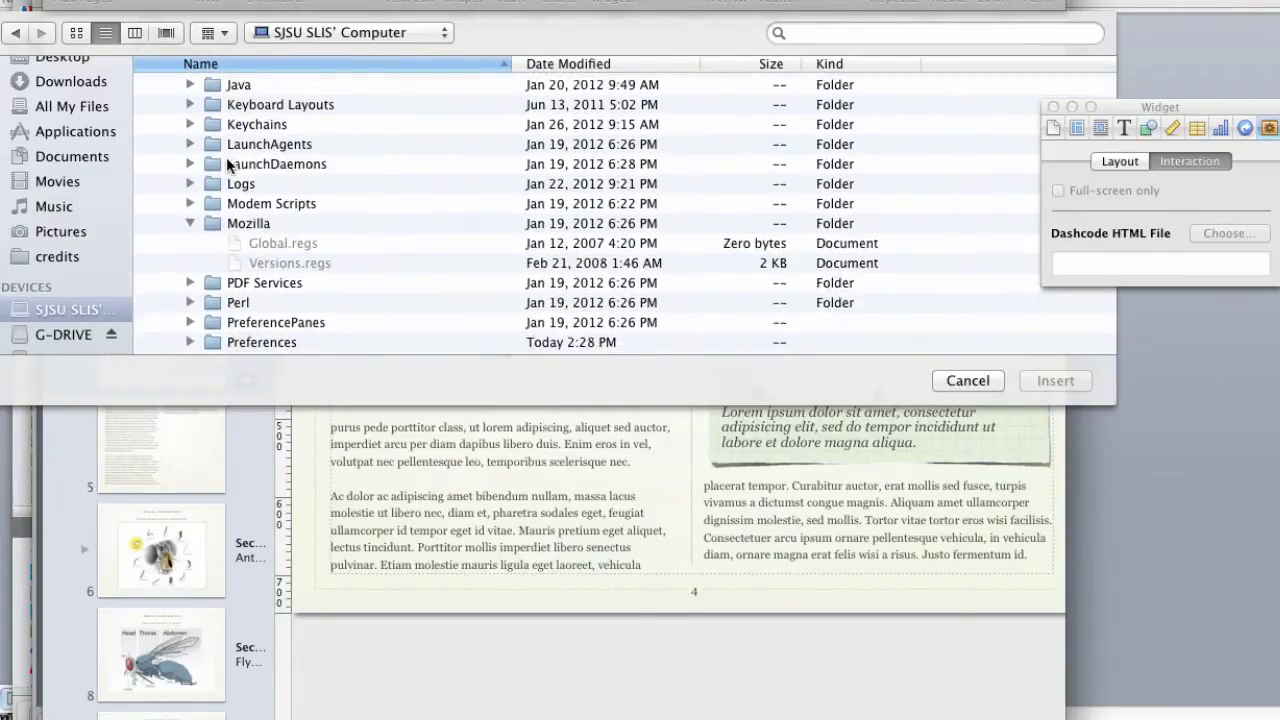
pyautogui.scroll(-15, 228, 166)
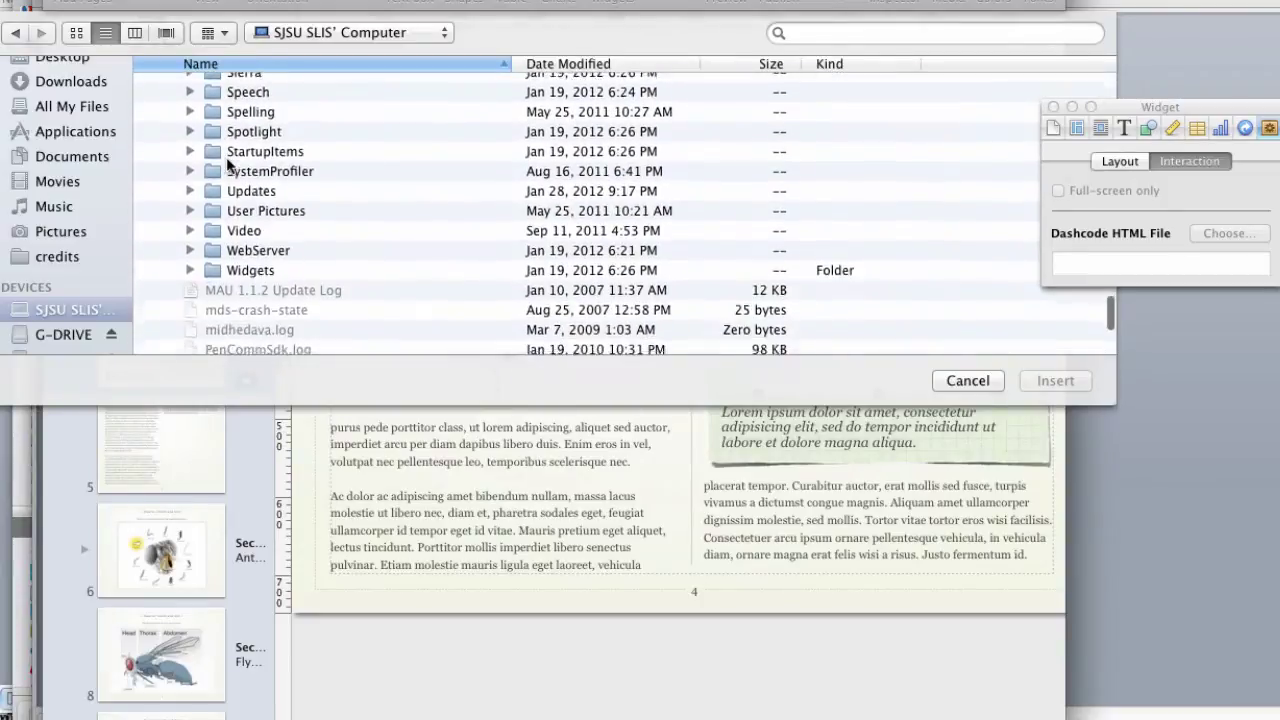
pyautogui.scroll(-2, 228, 166)
pyautogui.click(263, 234)
pyautogui.doubleClick(263, 235)
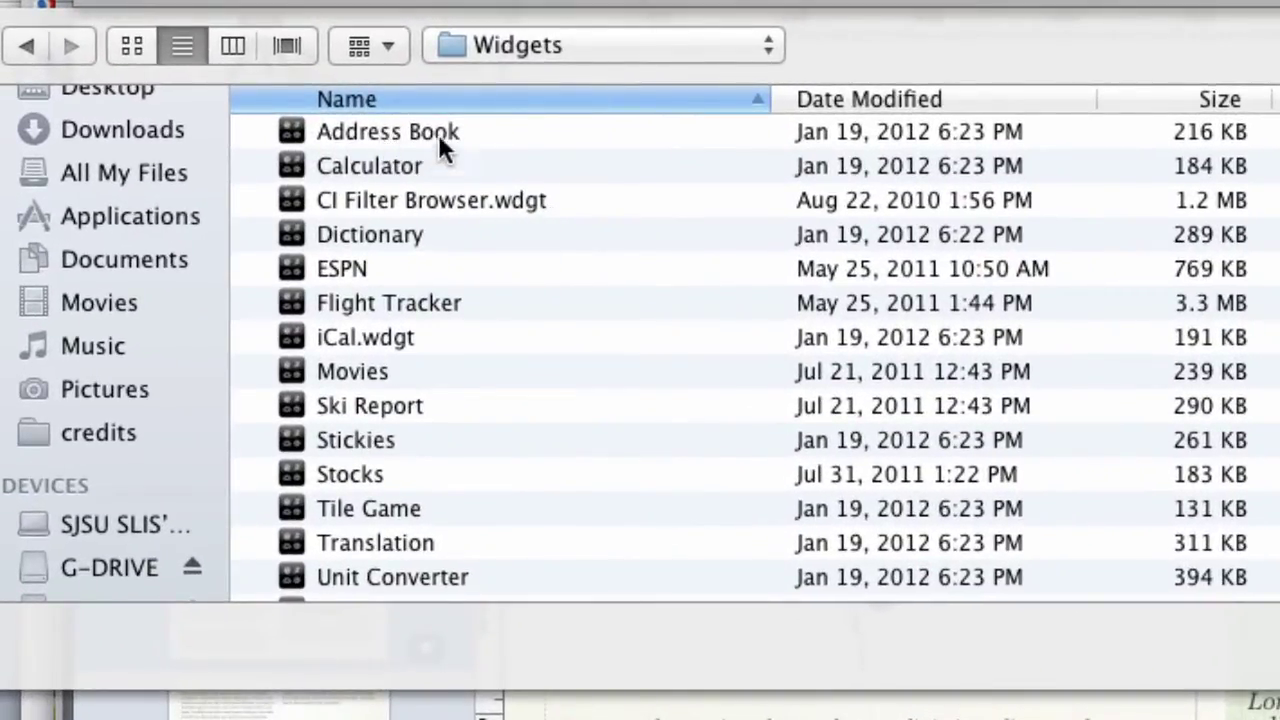
pyautogui.click(398, 178)
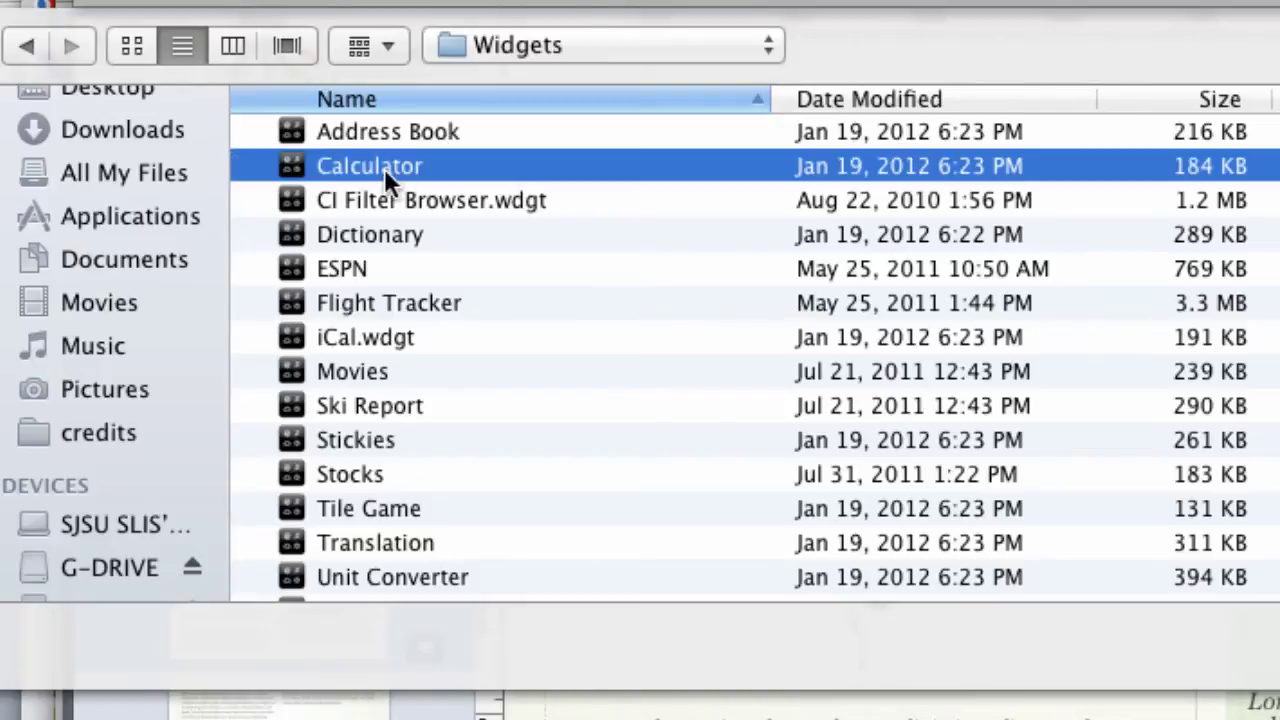
pyautogui.doubleClick(384, 168)
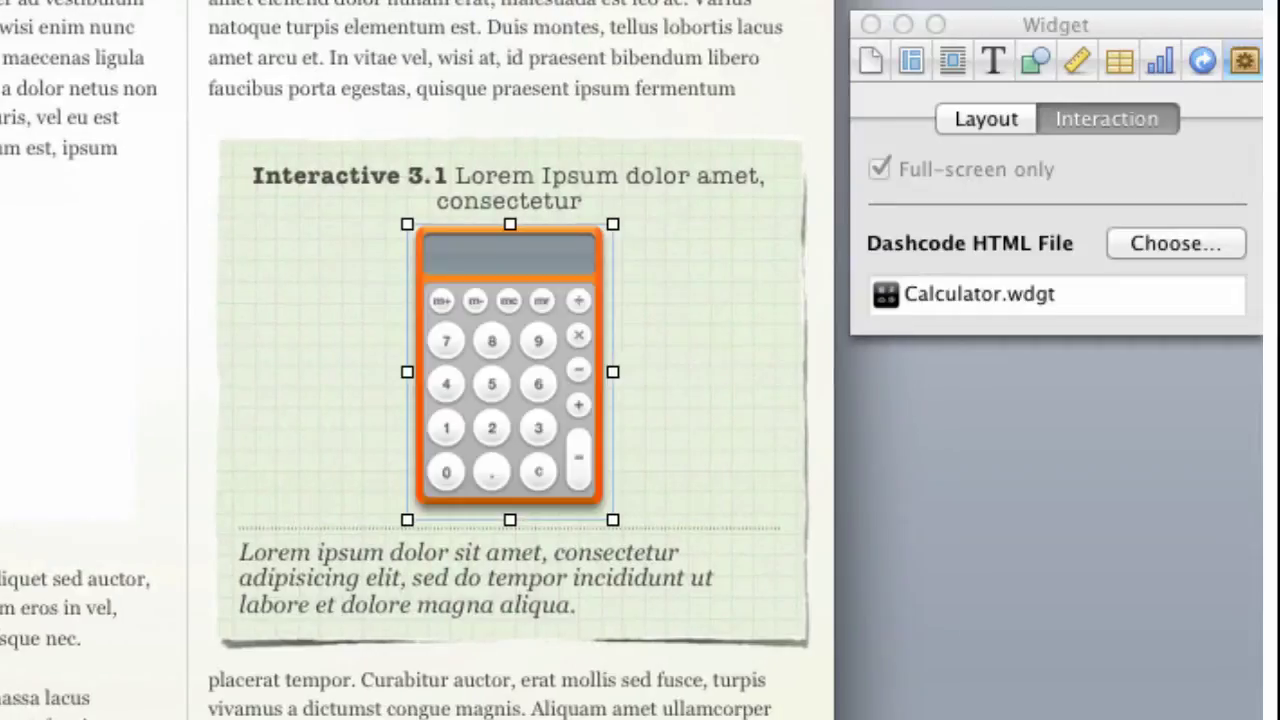
# Step: Turn off the calculator's title, caption and background, then enlarge it and move it up-right
pyautogui.click(988, 118)
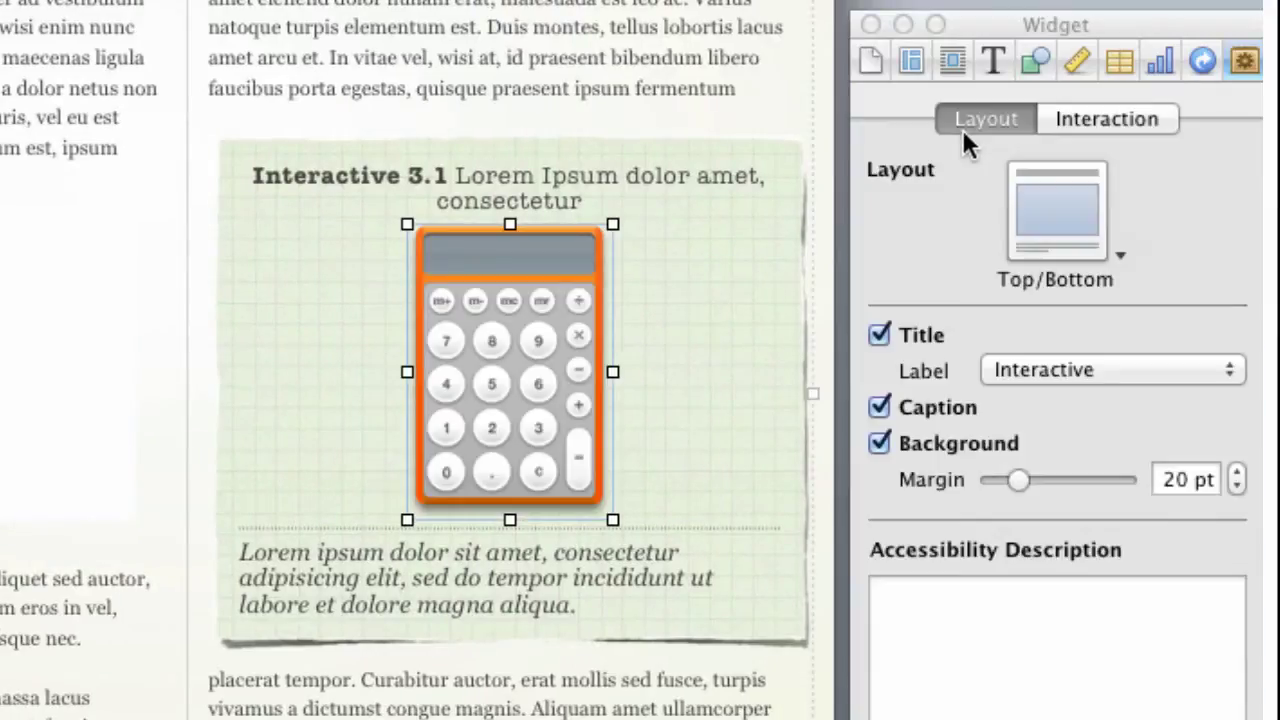
pyautogui.click(879, 335)
pyautogui.click(879, 443)
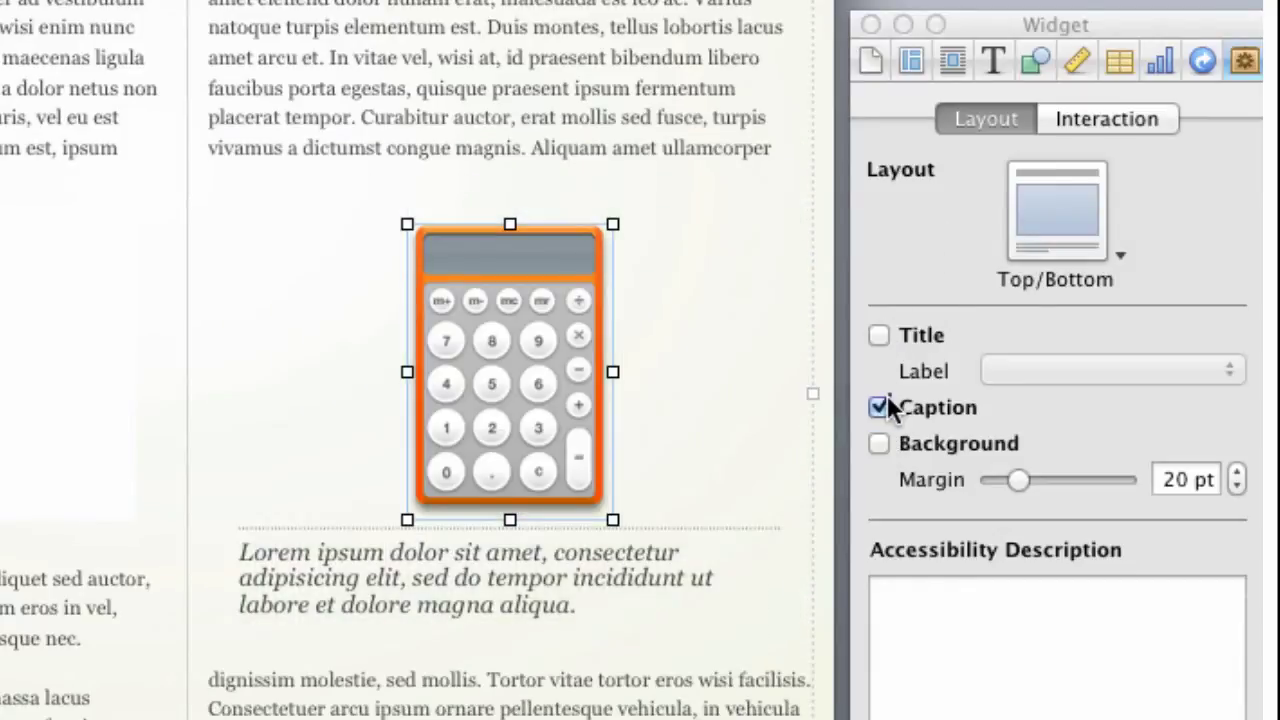
pyautogui.click(880, 407)
pyautogui.moveTo(407, 519); pyautogui.dragTo(230, 716)
pyautogui.moveTo(433, 405); pyautogui.dragTo(524, 268)
pyautogui.click(813, 392)
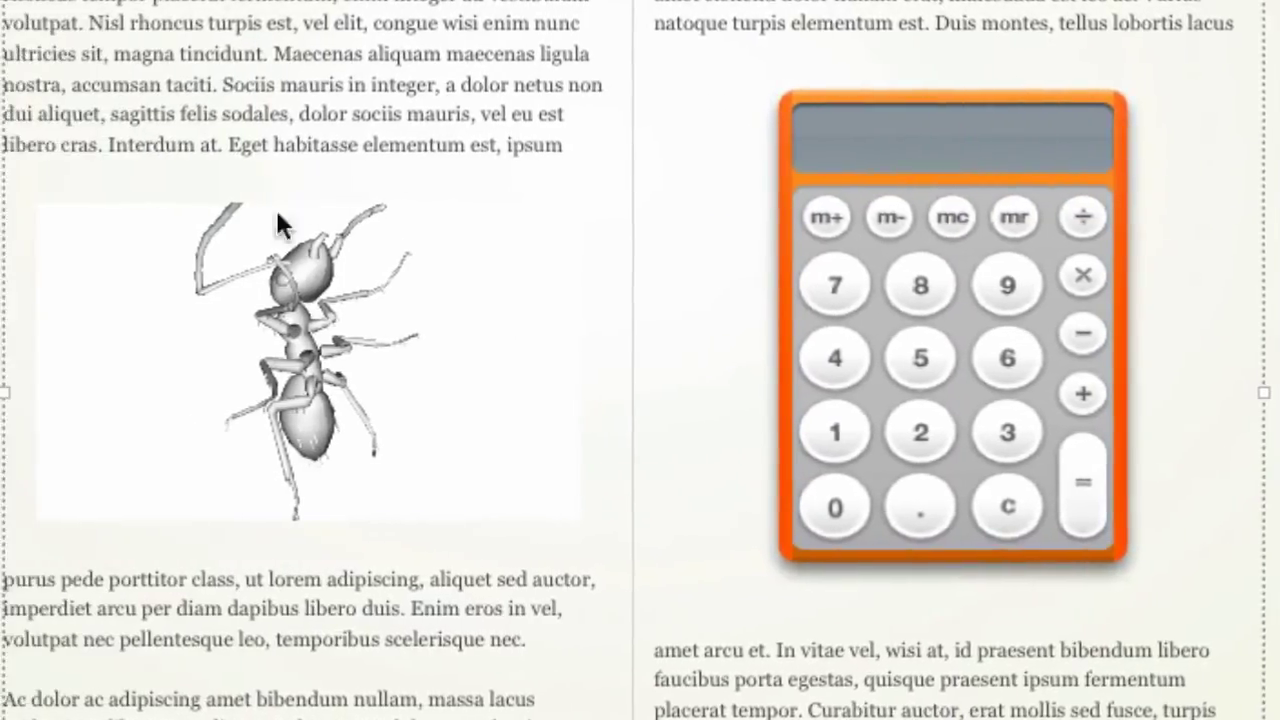
pyautogui.click(249, 380)
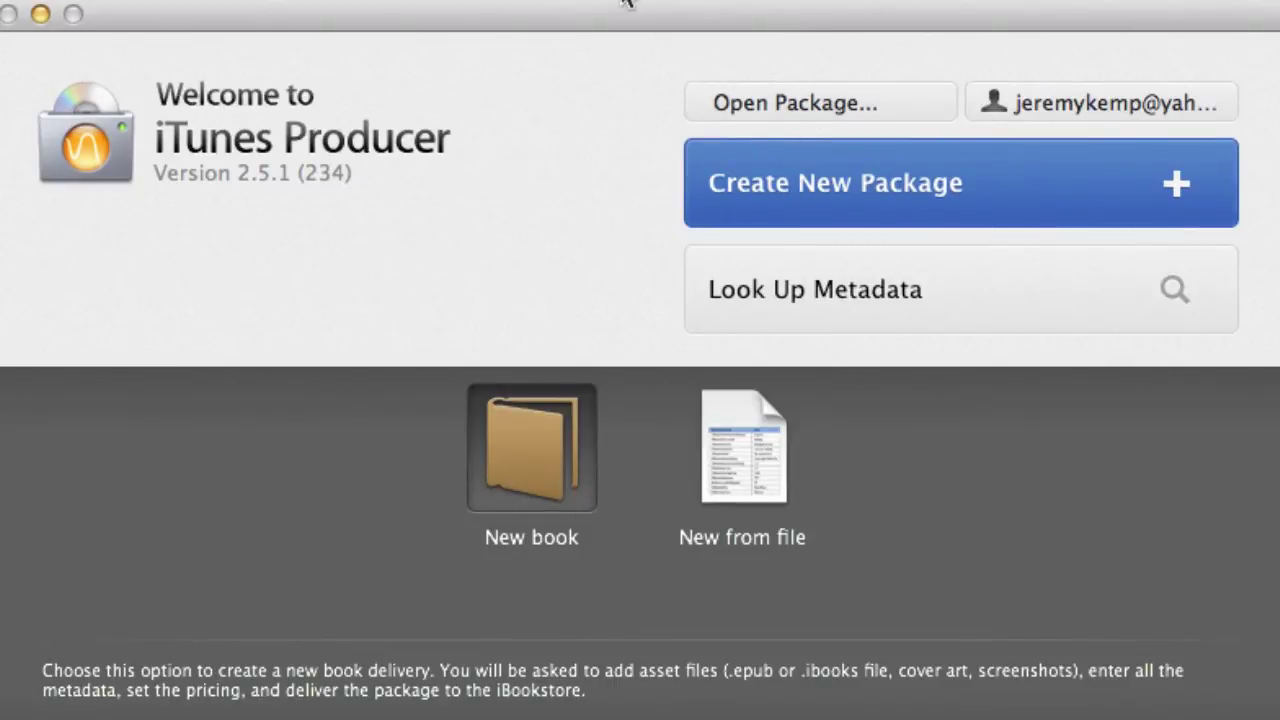
pyautogui.click(834, 104)
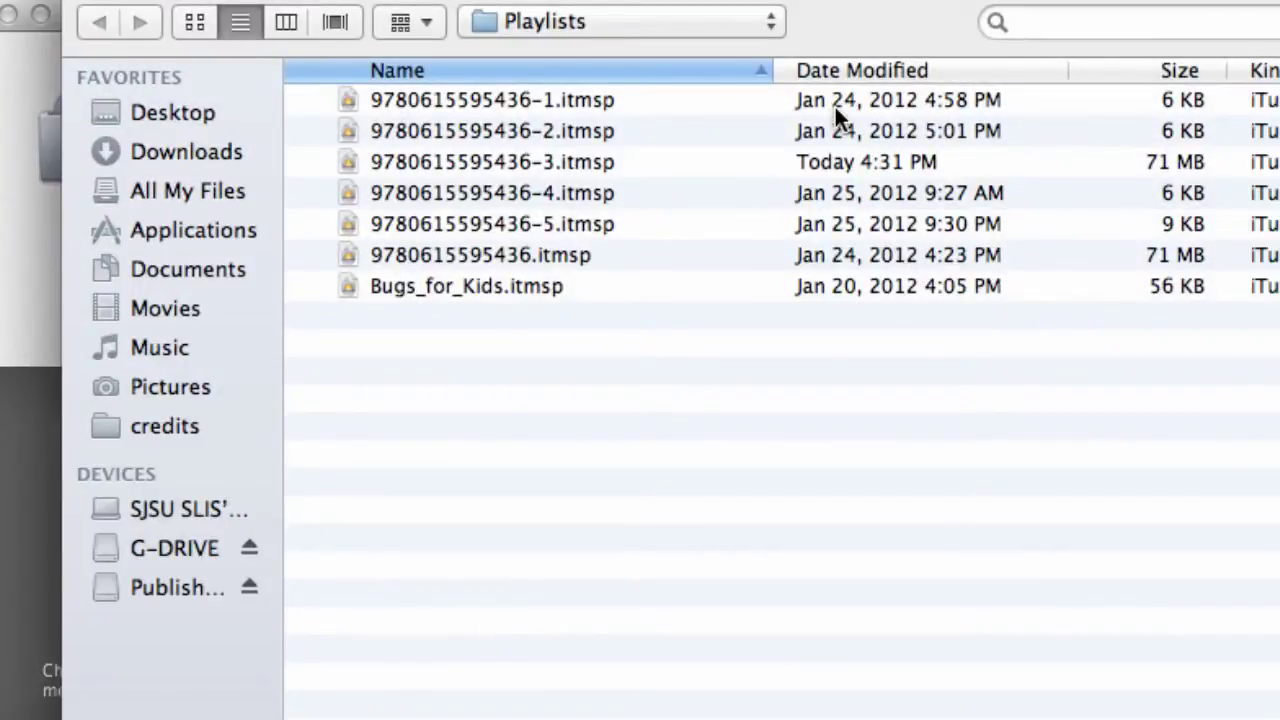
pyautogui.click(912, 167)
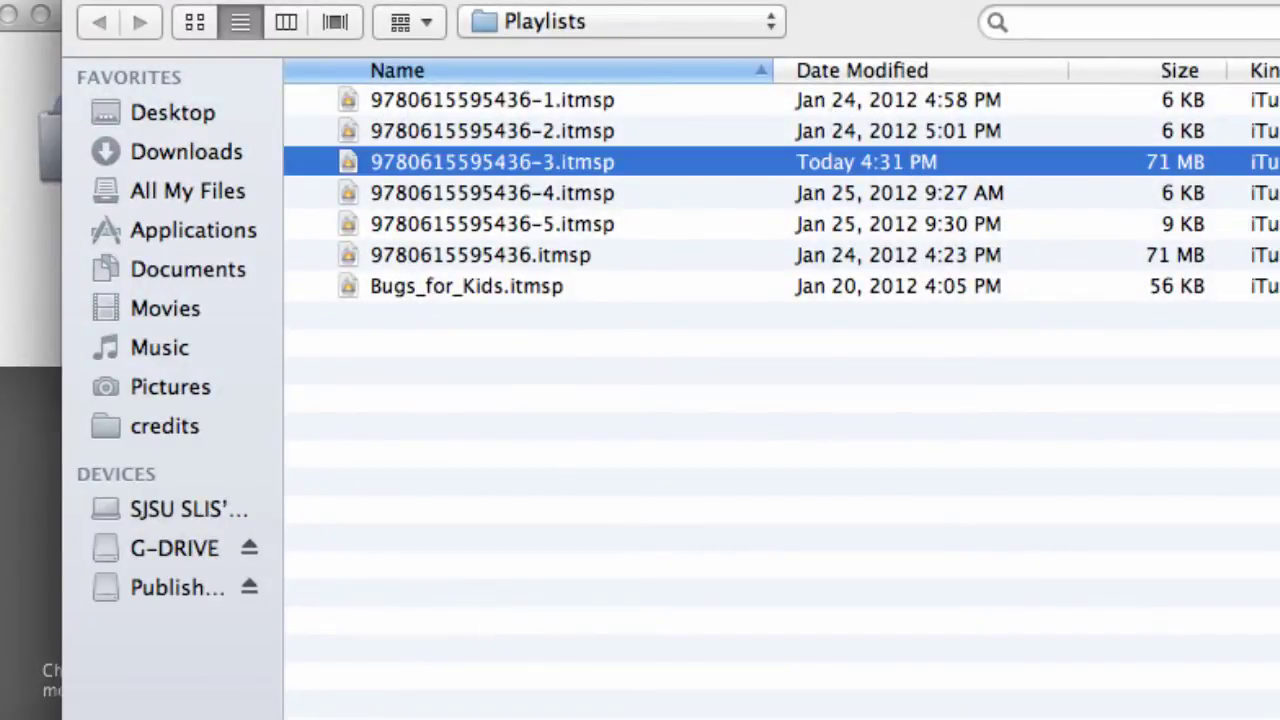
pyautogui.press('Return')
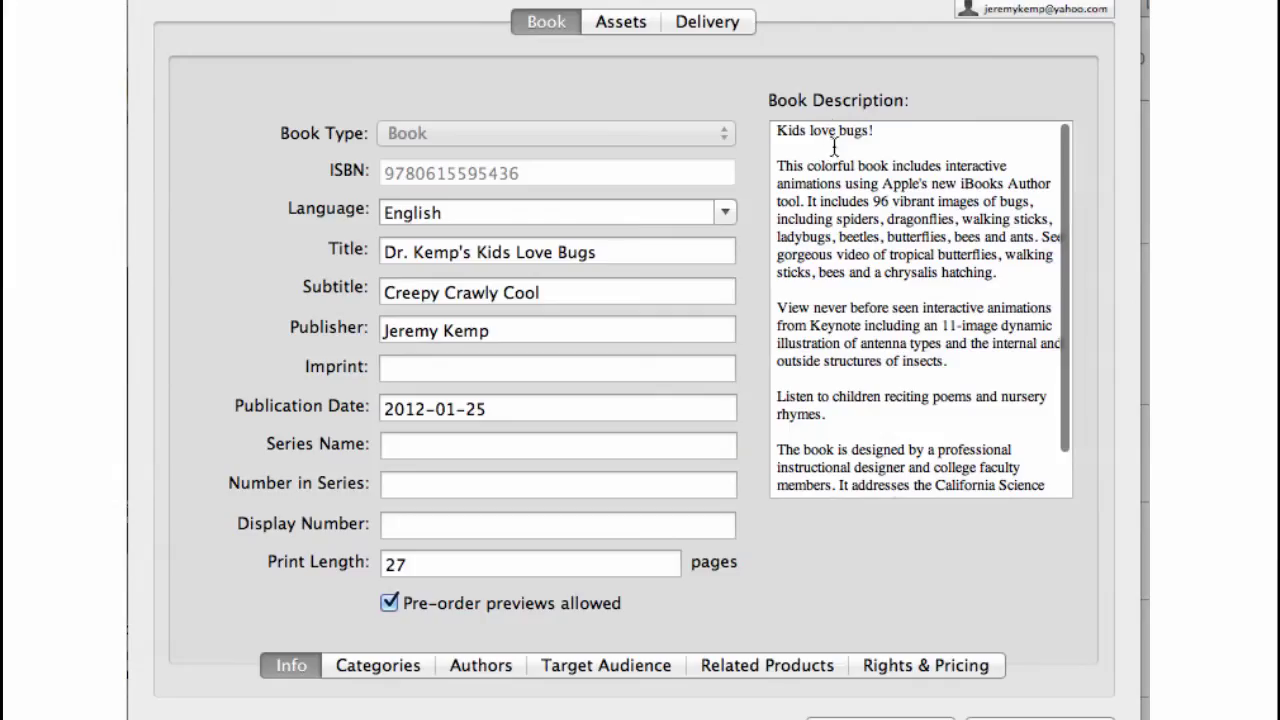
# Step: Review the book's title, 27-page print length and description in the Info fields
pyautogui.moveTo(606, 252); pyautogui.dragTo(383, 252)
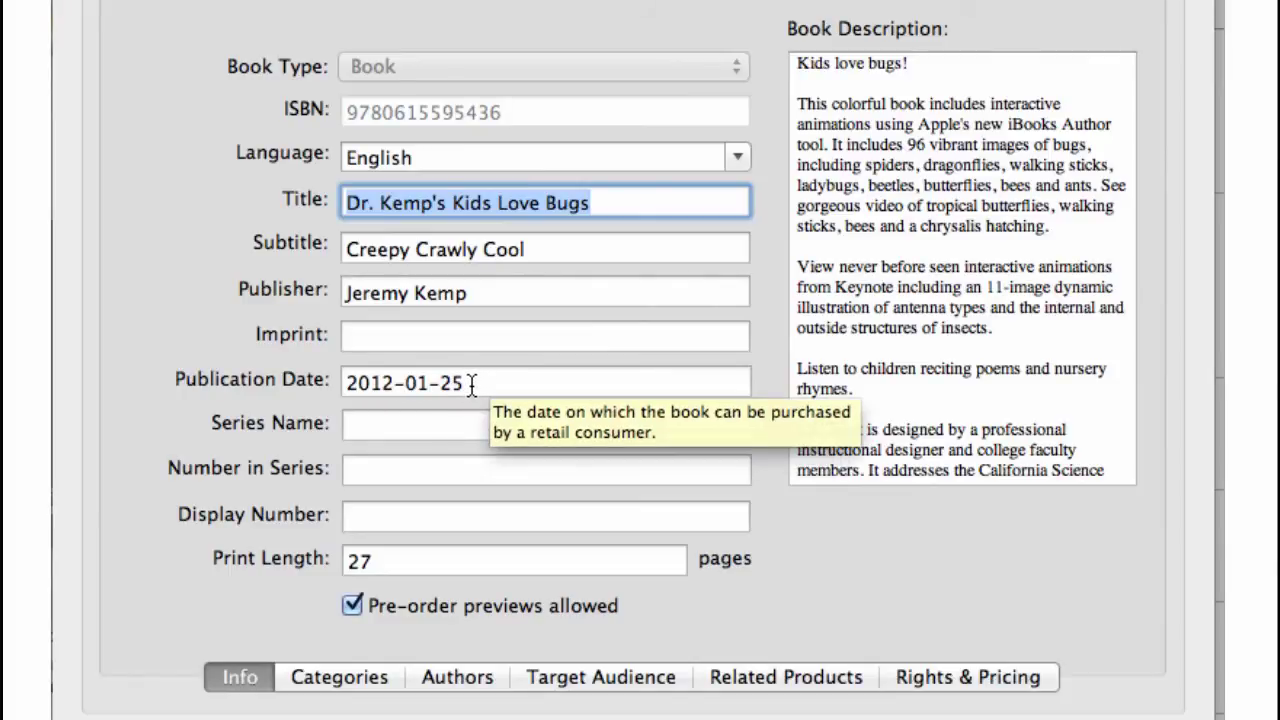
pyautogui.click(500, 560)
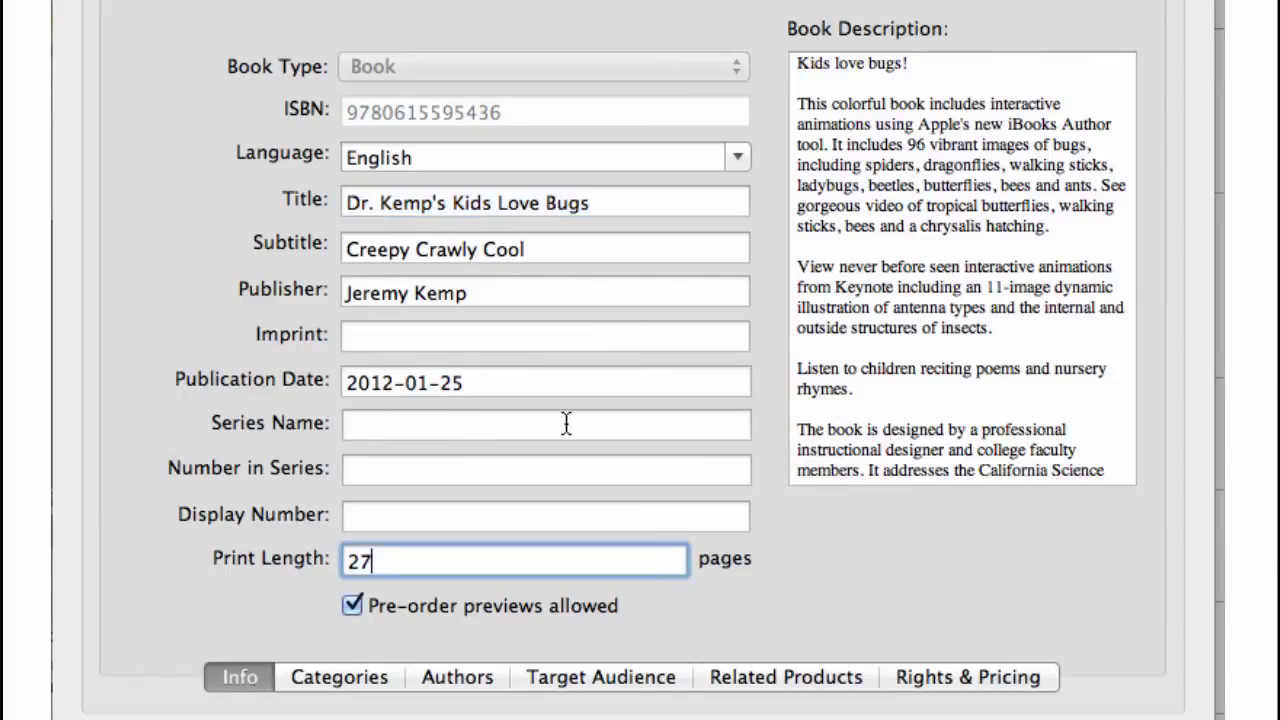
pyautogui.moveTo(797, 83); pyautogui.dragTo(1156, 574)
pyautogui.click(377, 688)
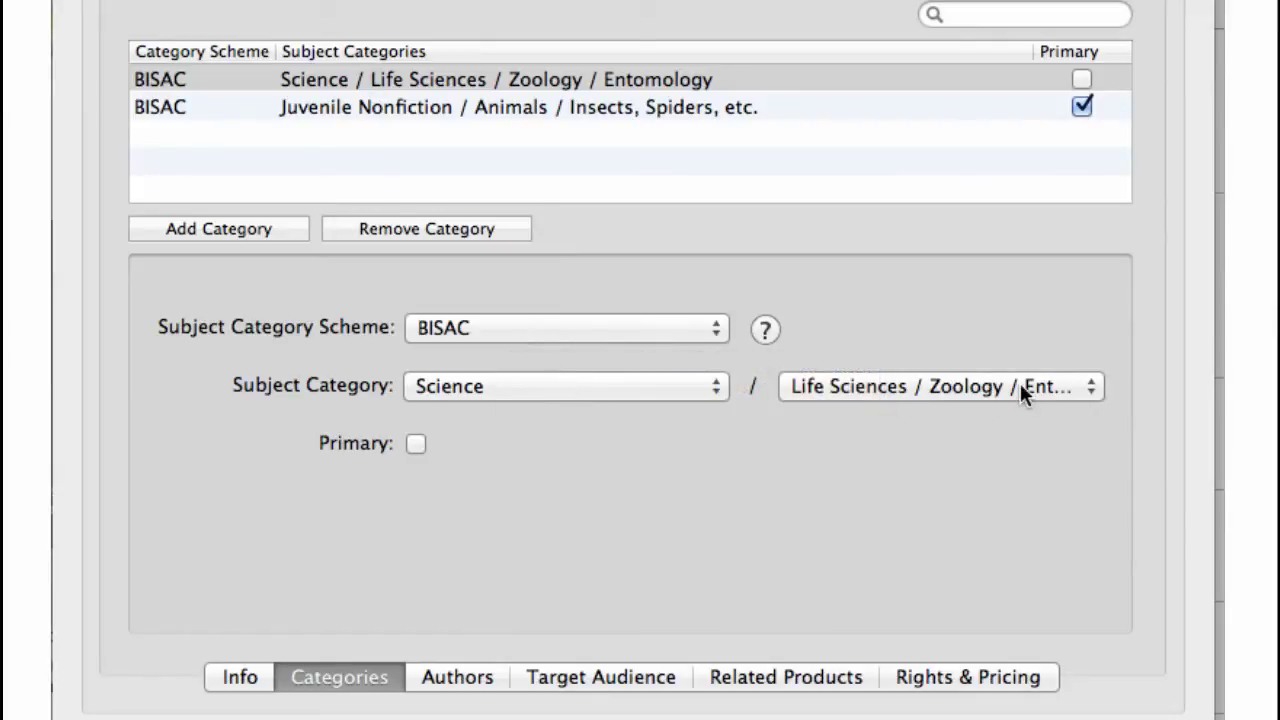
# Step: Review the Juvenile Nonfiction category, authors, target audience, related products and $2.99 list price
pyautogui.click(624, 111)
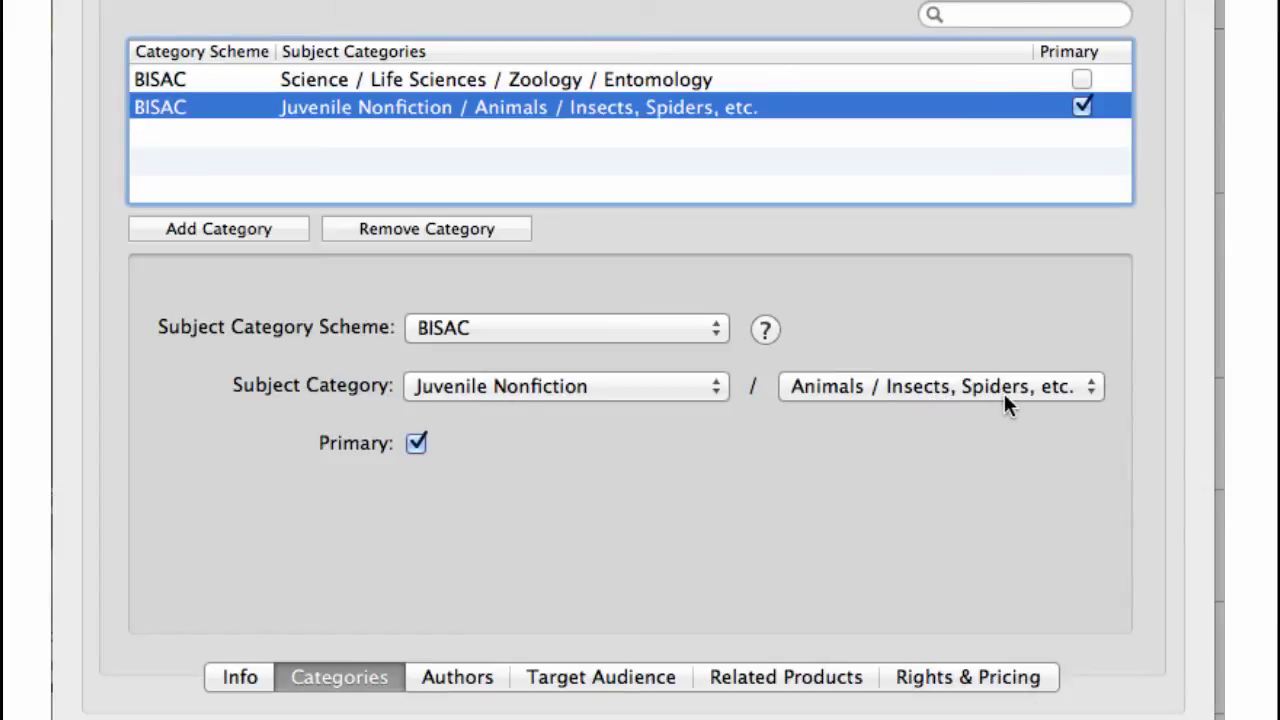
pyautogui.click(476, 686)
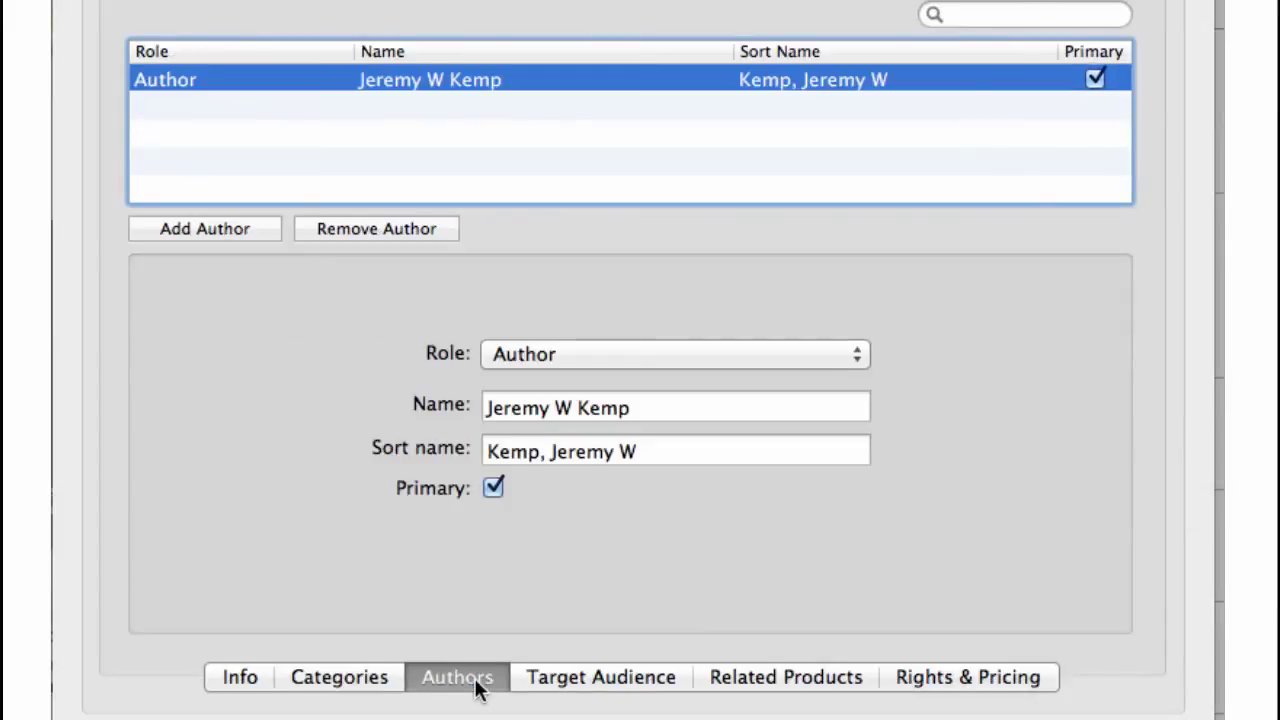
pyautogui.click(582, 686)
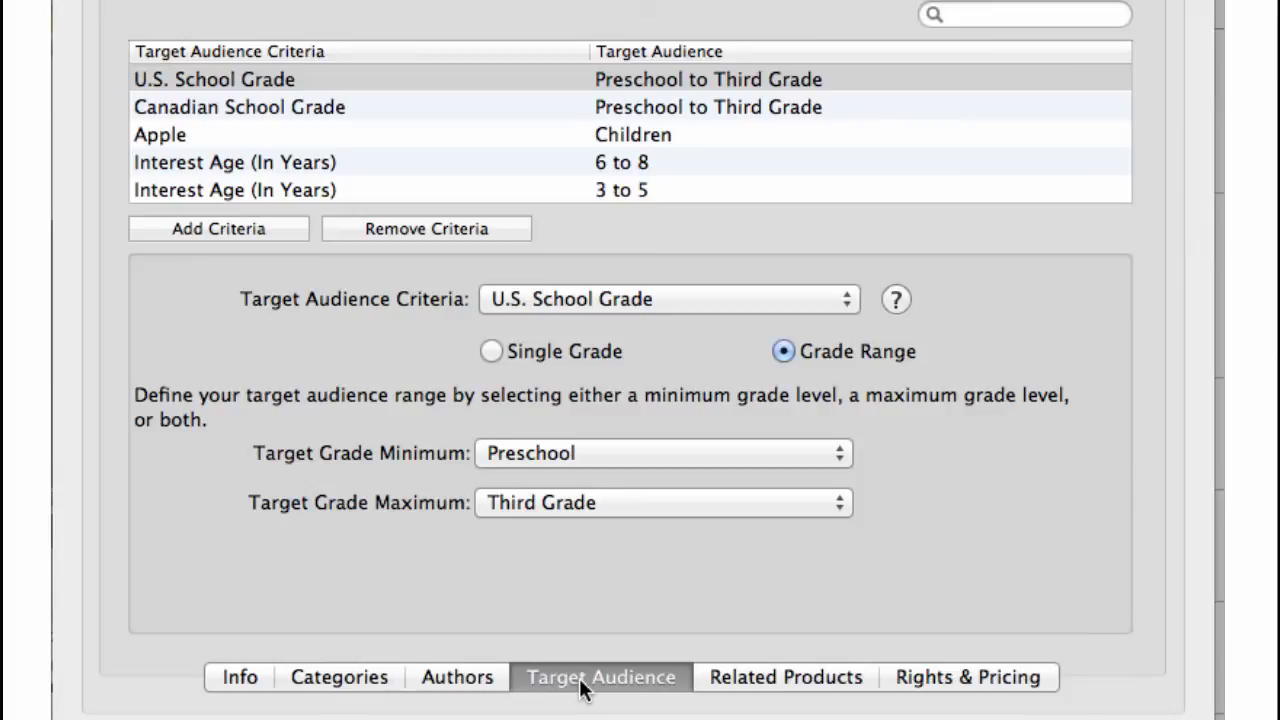
pyautogui.click(778, 689)
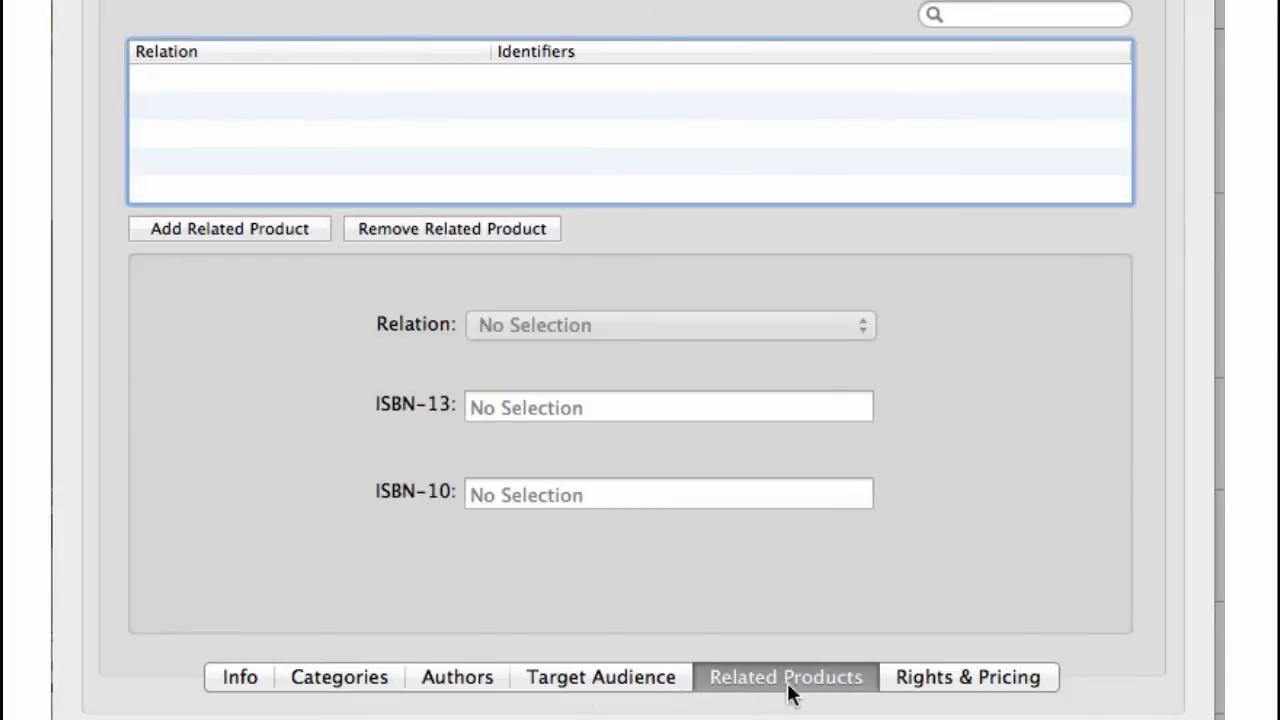
pyautogui.click(962, 688)
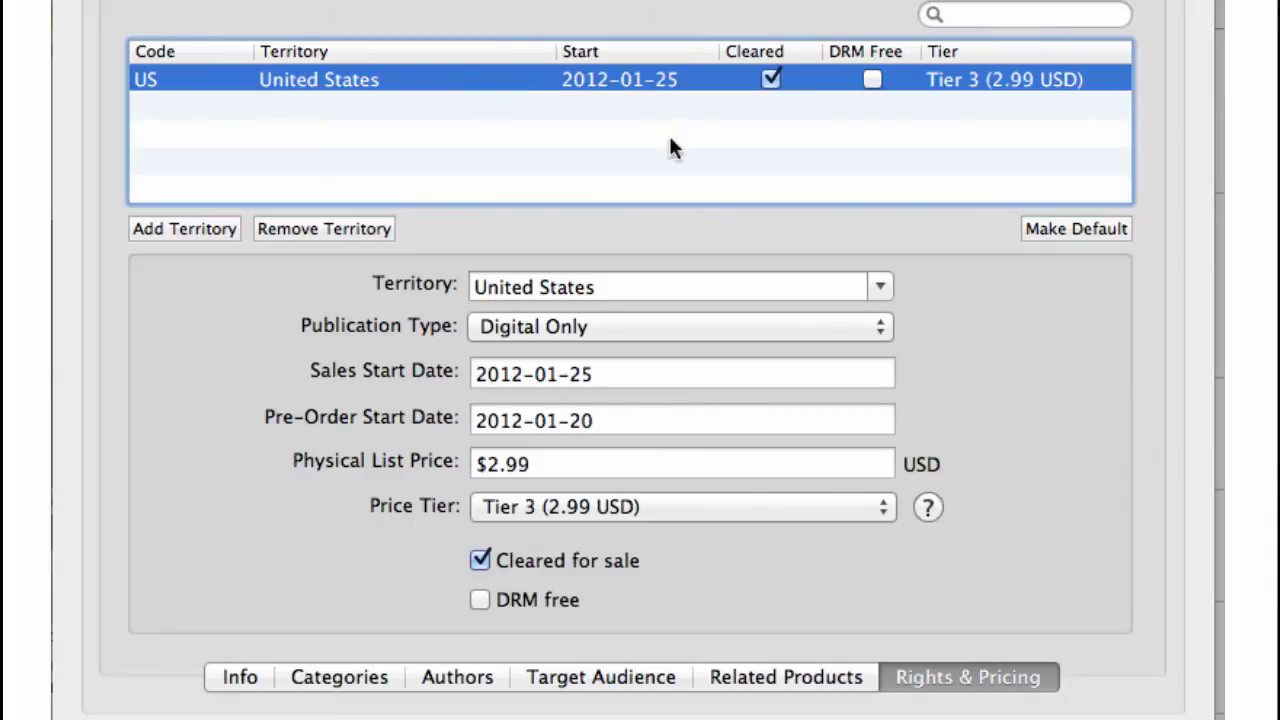
pyautogui.click(551, 471)
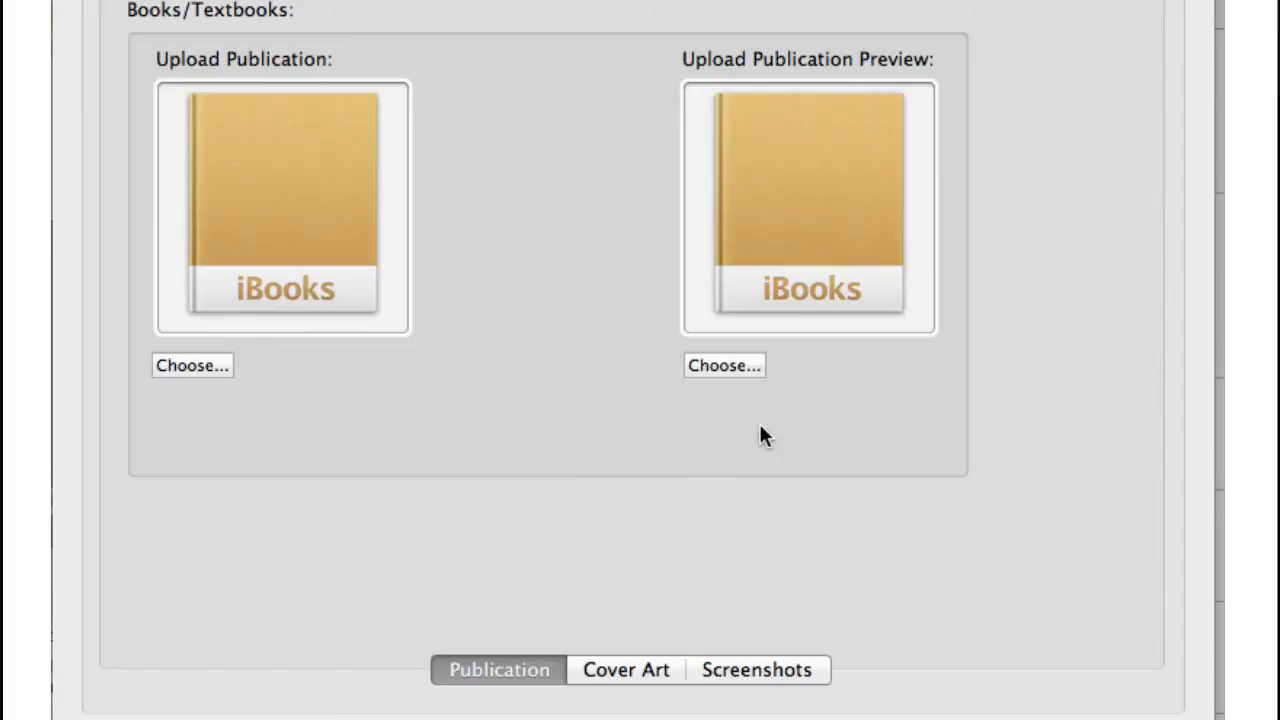
# Step: View the package's Cover Art and Screenshots assets in iTunes Producer
pyautogui.click(640, 672)
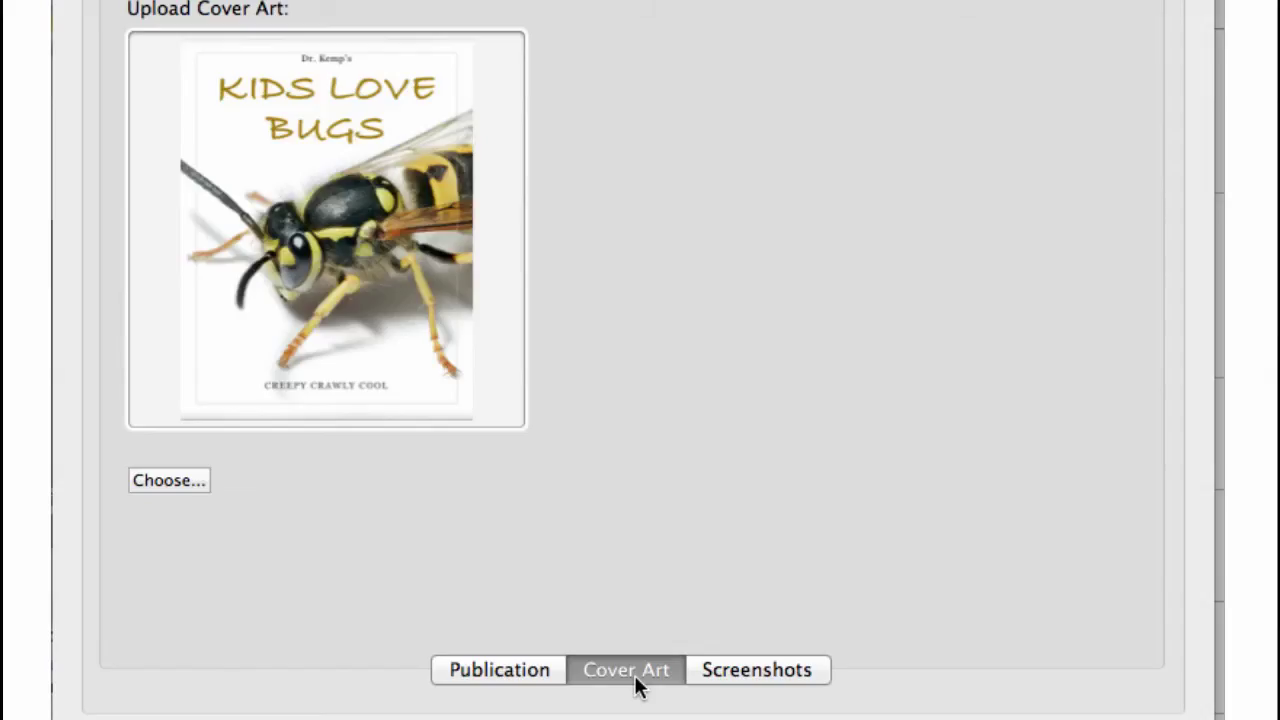
pyautogui.click(757, 670)
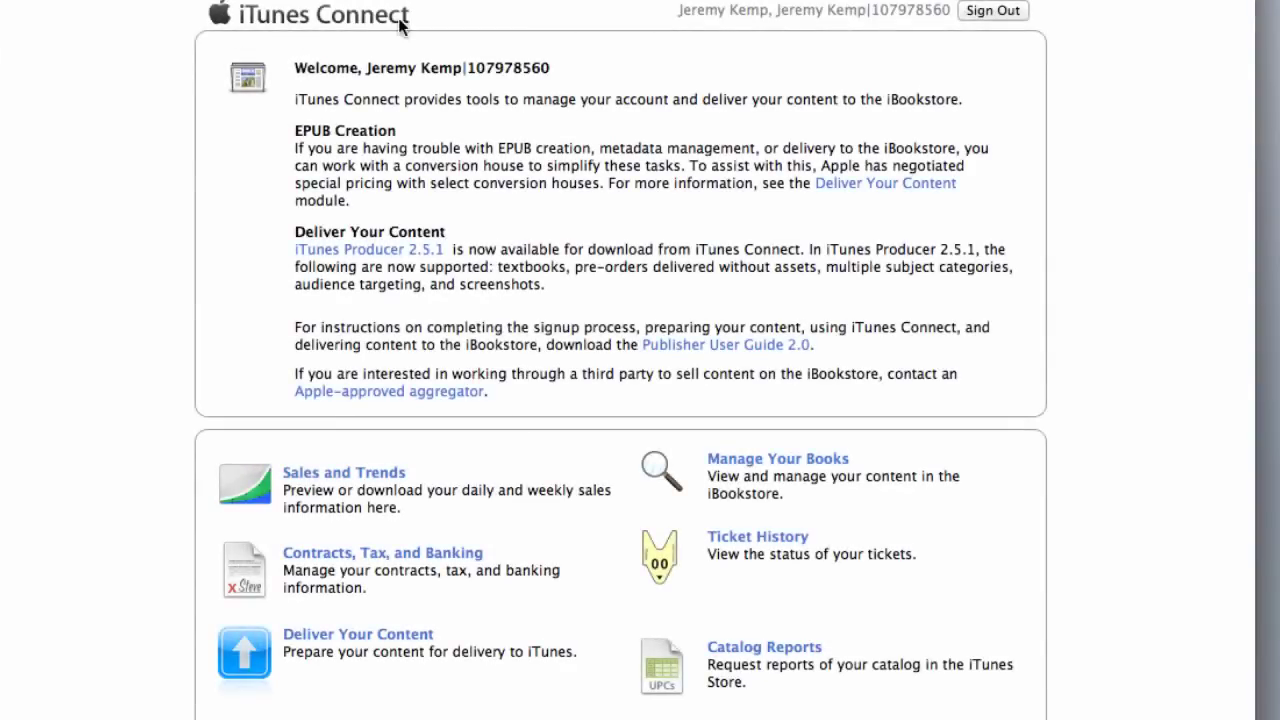
# Step: Open Manage Your Books and confirm the book is listed on 7 stores
pyautogui.click(818, 459)
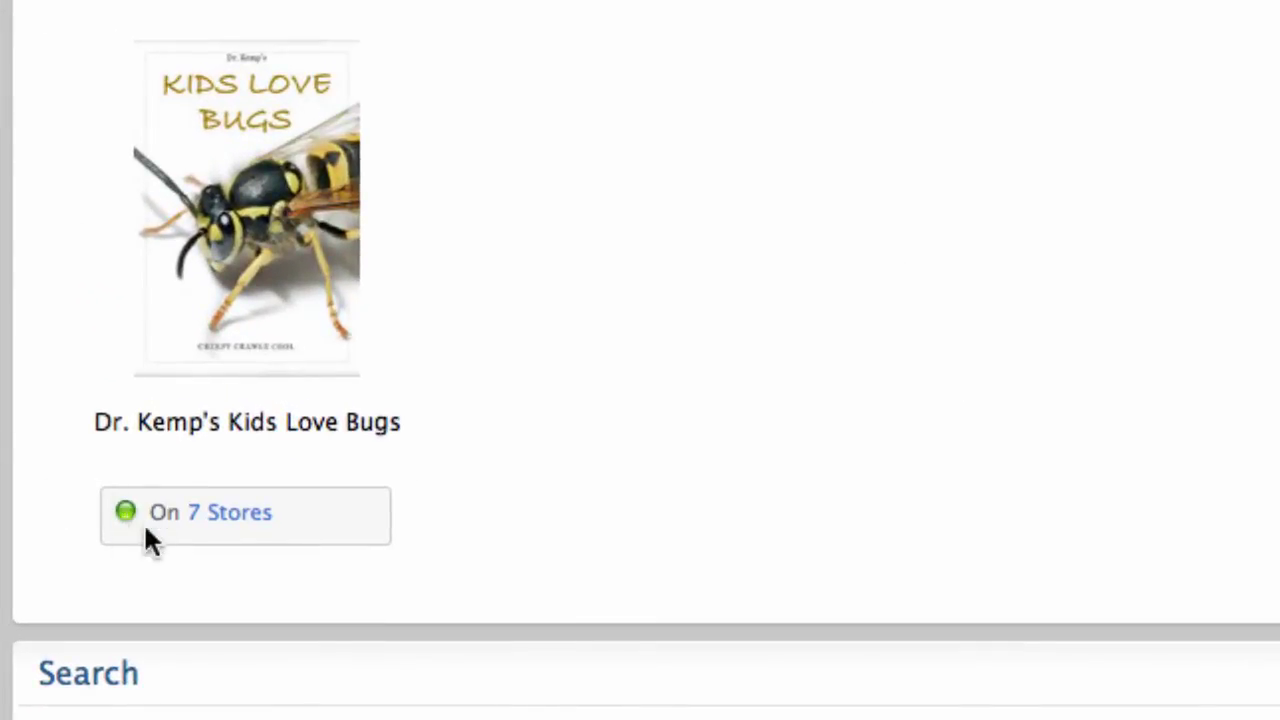
pyautogui.click(249, 523)
pyautogui.scroll(-2, 280, 630)
pyautogui.scroll(-2, 278, 640)
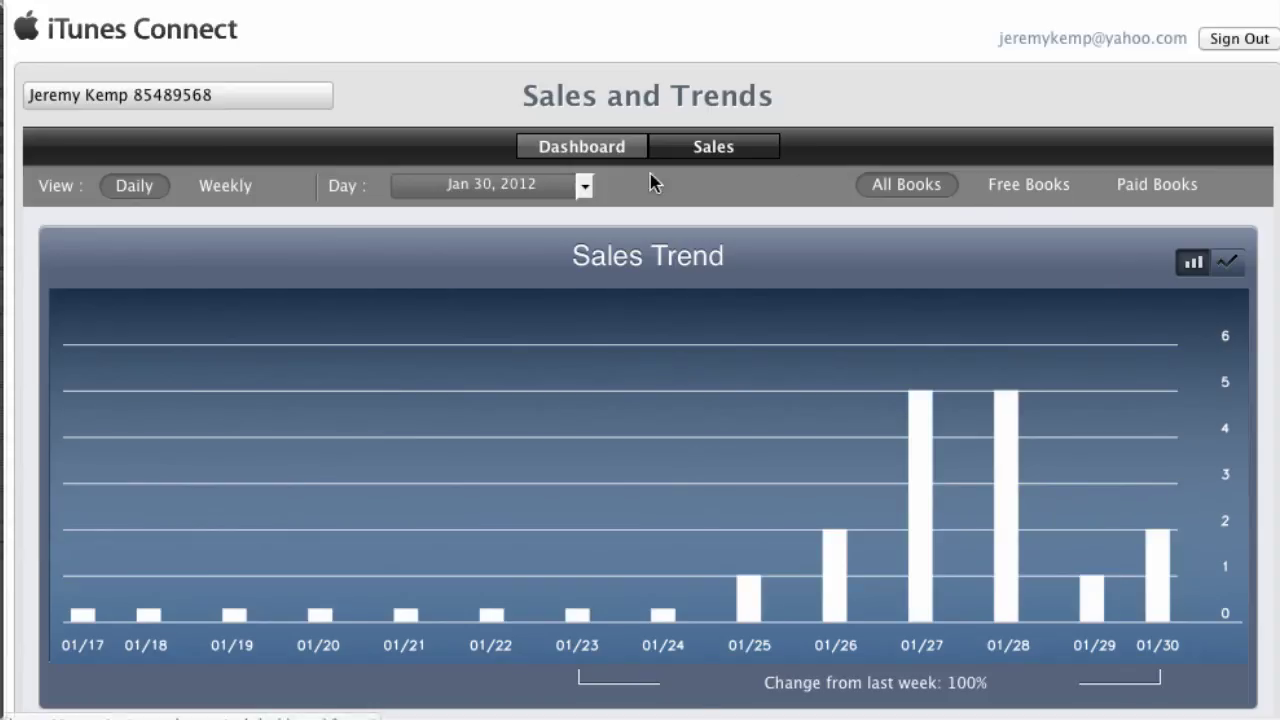
# Step: Show the sales trend as a daily chart ending Jan 30, 2012
pyautogui.click(226, 187)
pyautogui.click(152, 192)
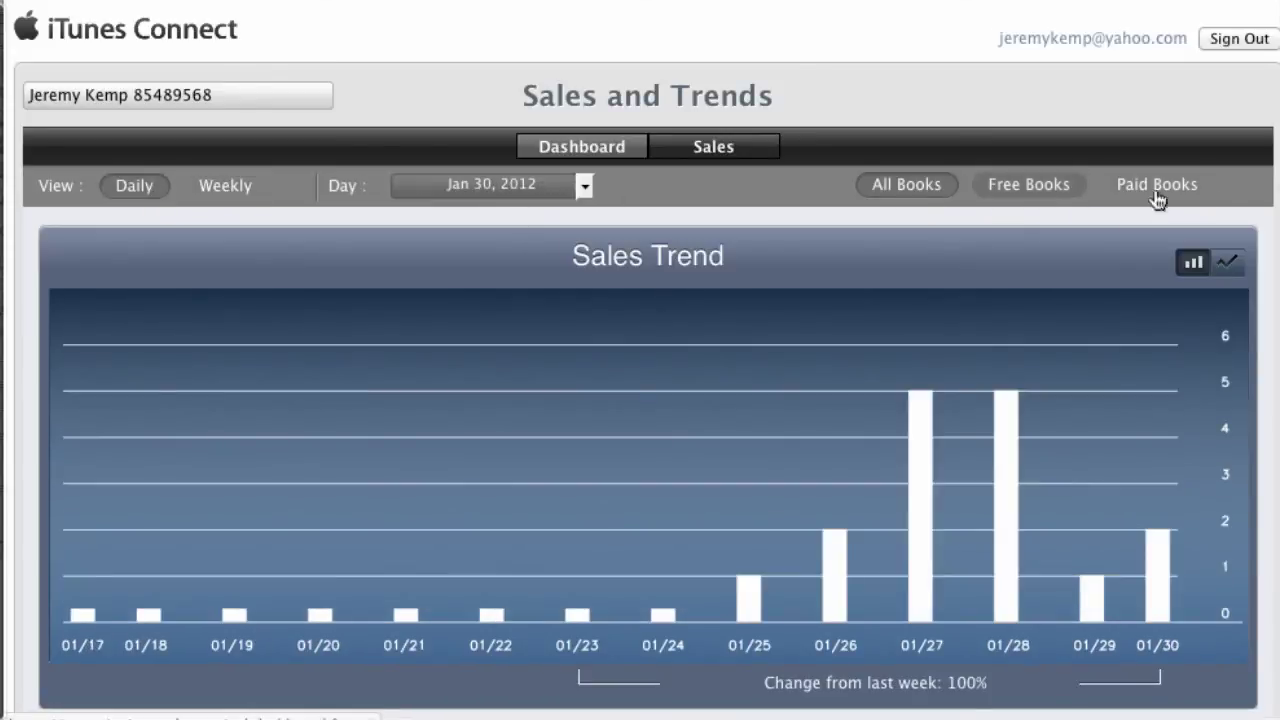
pyautogui.click(585, 190)
pyautogui.click(586, 192)
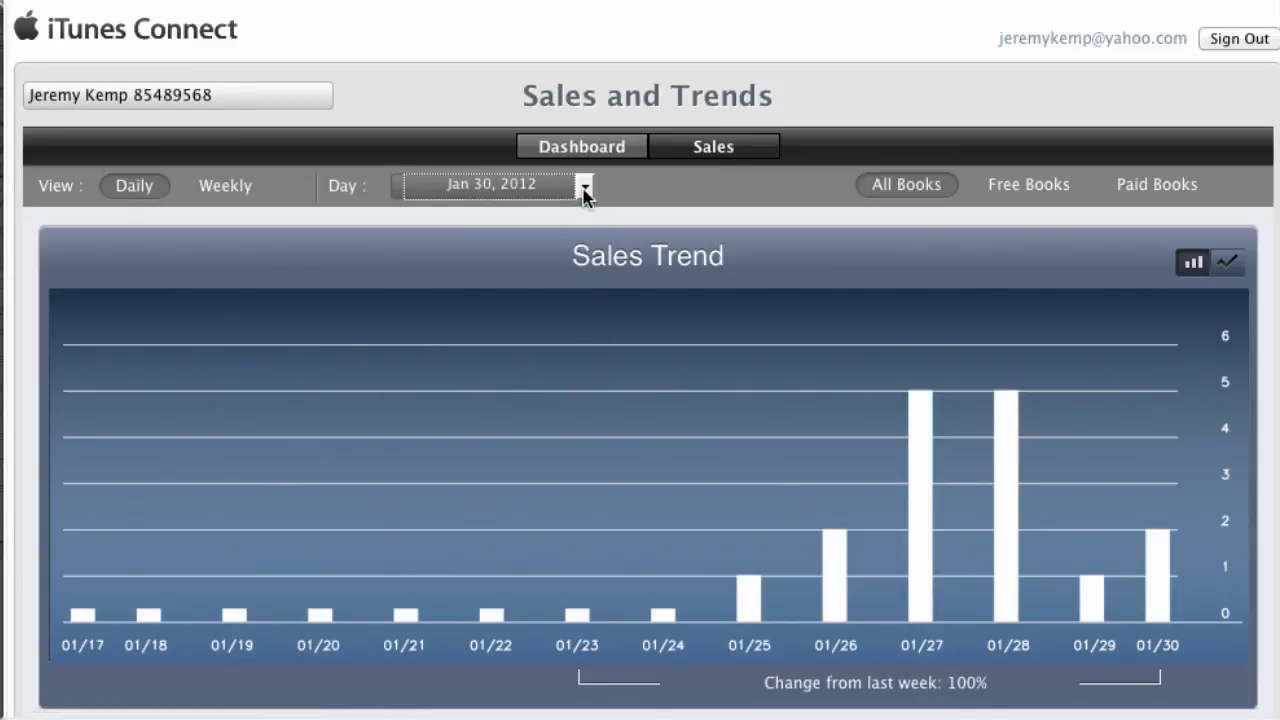